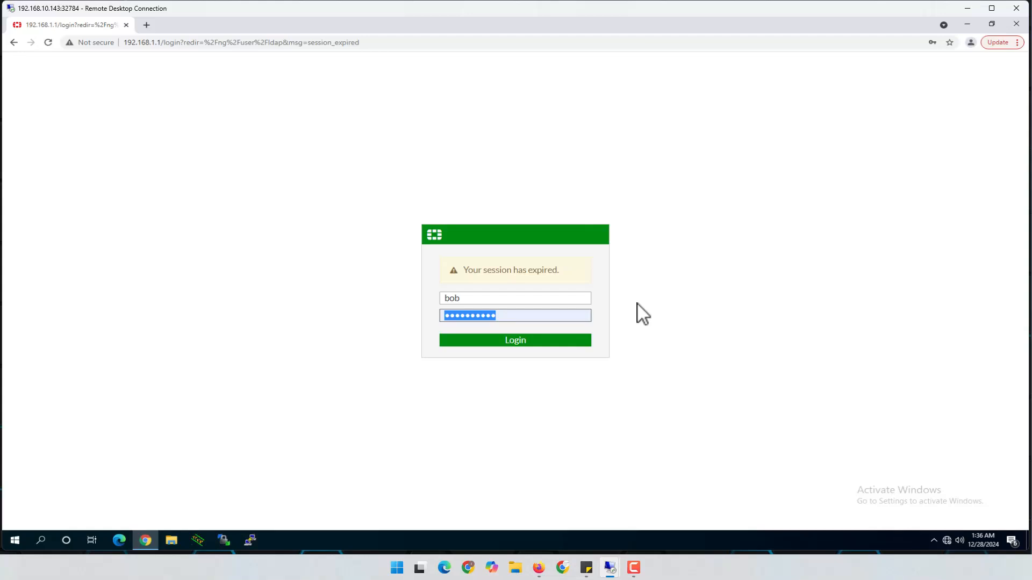
Step: Log in with the test user's password and permanently dismiss the FortiOS 6.4.6 welcome notice
{"action": "type", "text": "••••••••"}
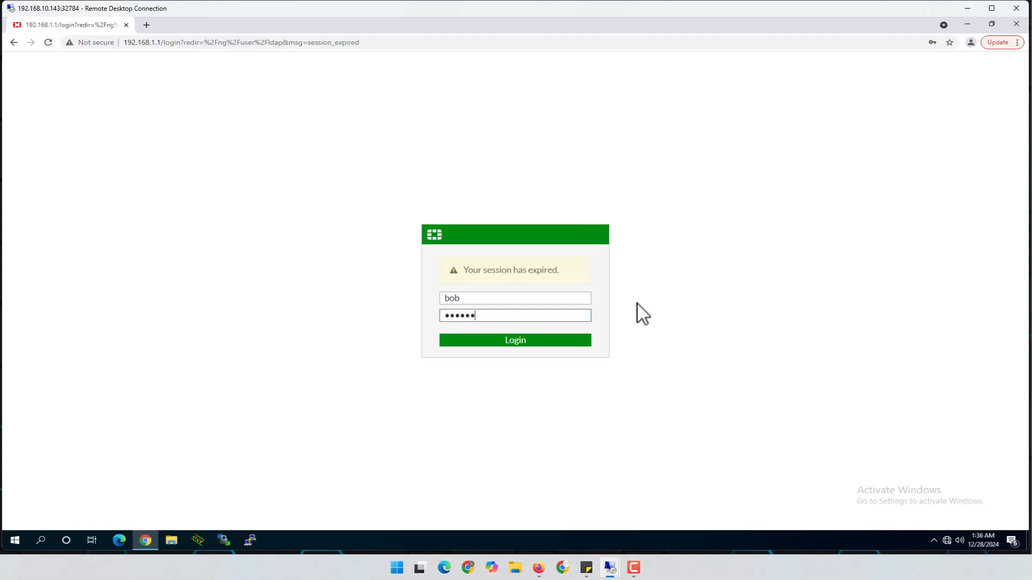
{"action": "key", "text": "Return"}
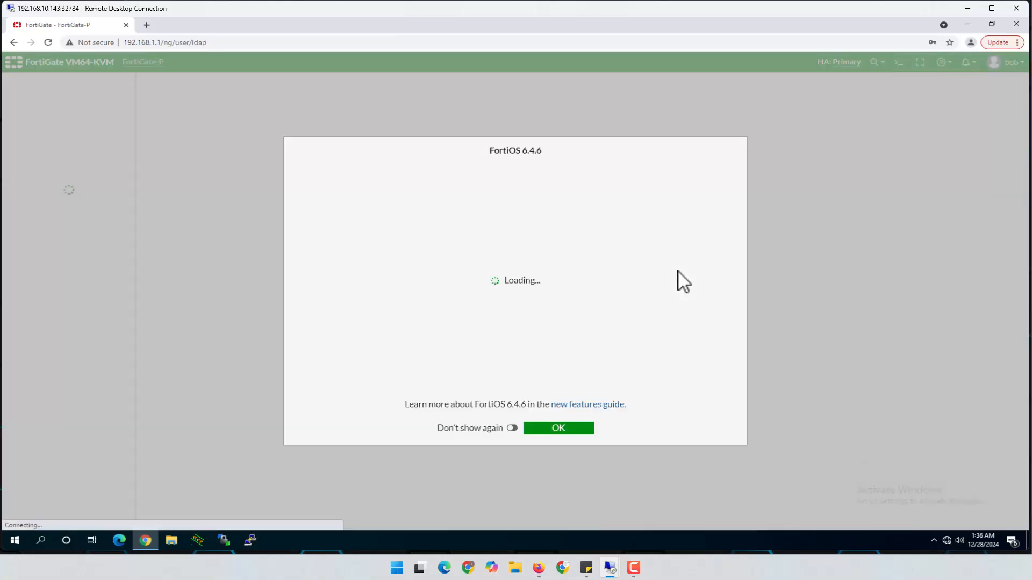
{"action": "left_click", "coordinate": [513, 428]}
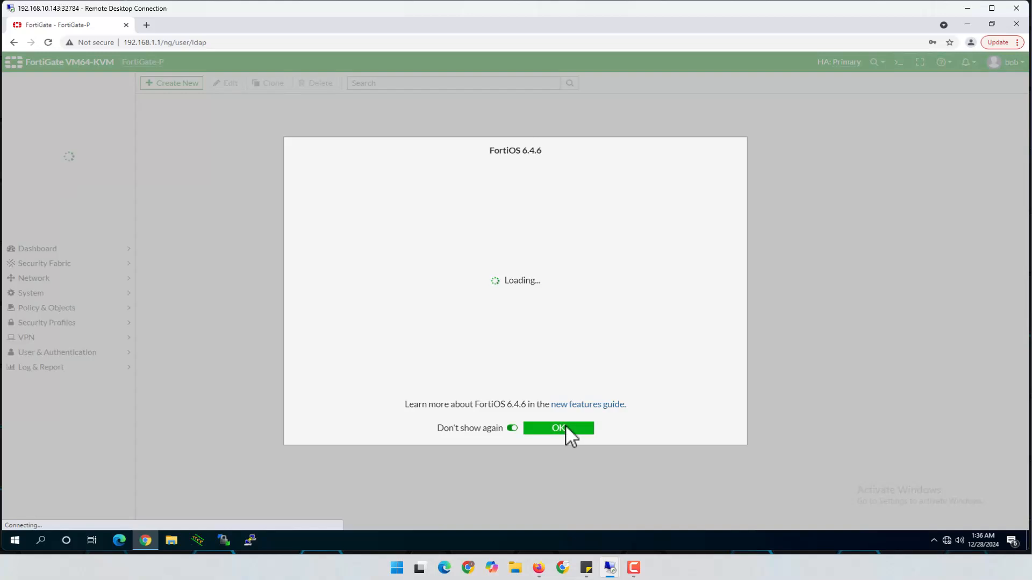
{"action": "left_click", "coordinate": [565, 426]}
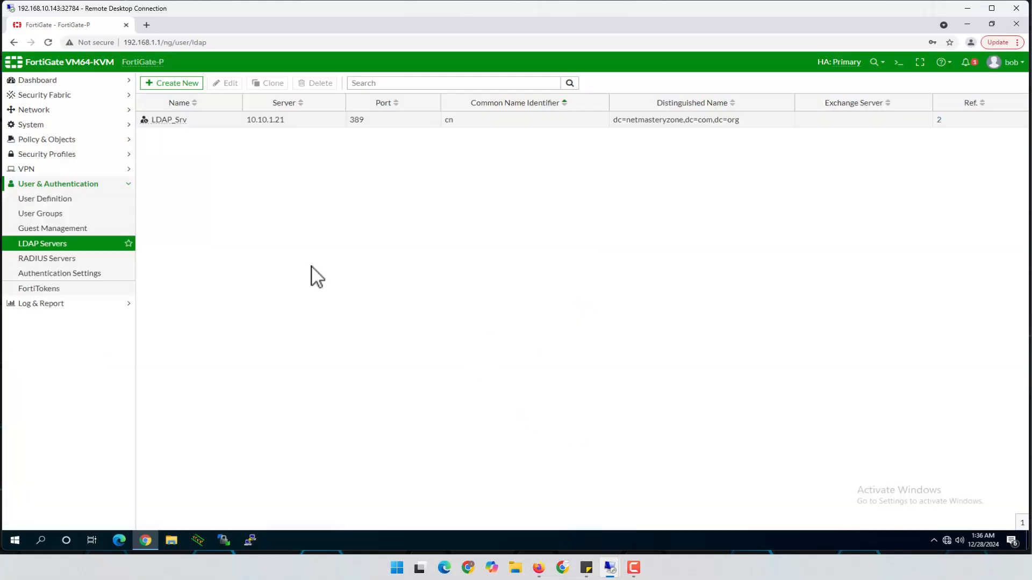
Step: Go to User & Authentication > RADIUS Servers to view the empty server list
{"action": "left_click", "coordinate": [57, 260]}
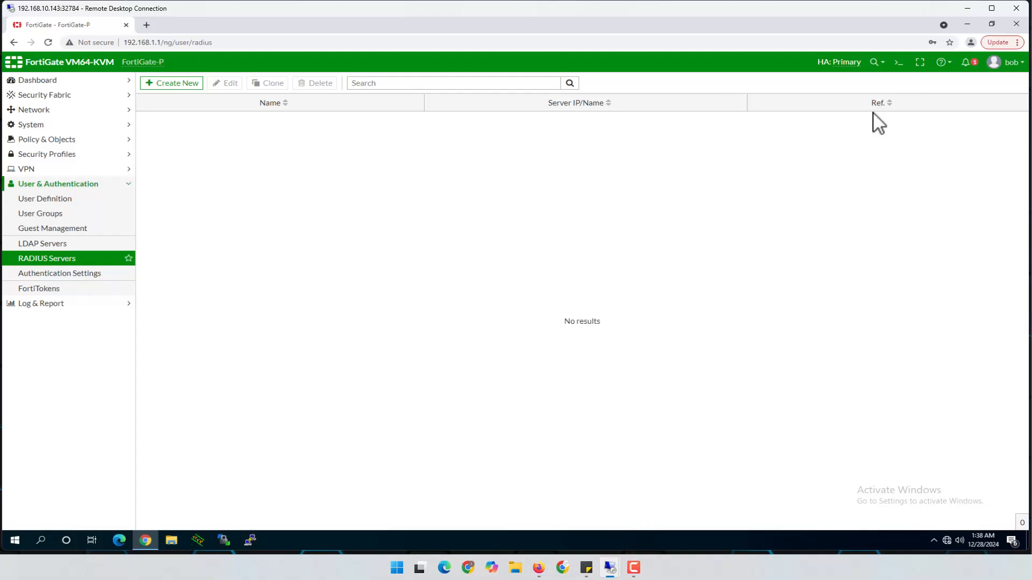
Step: Leave the FortiGate session for the Windows server session and minimize Active Directory Users and Computers
{"action": "left_click", "coordinate": [969, 8]}
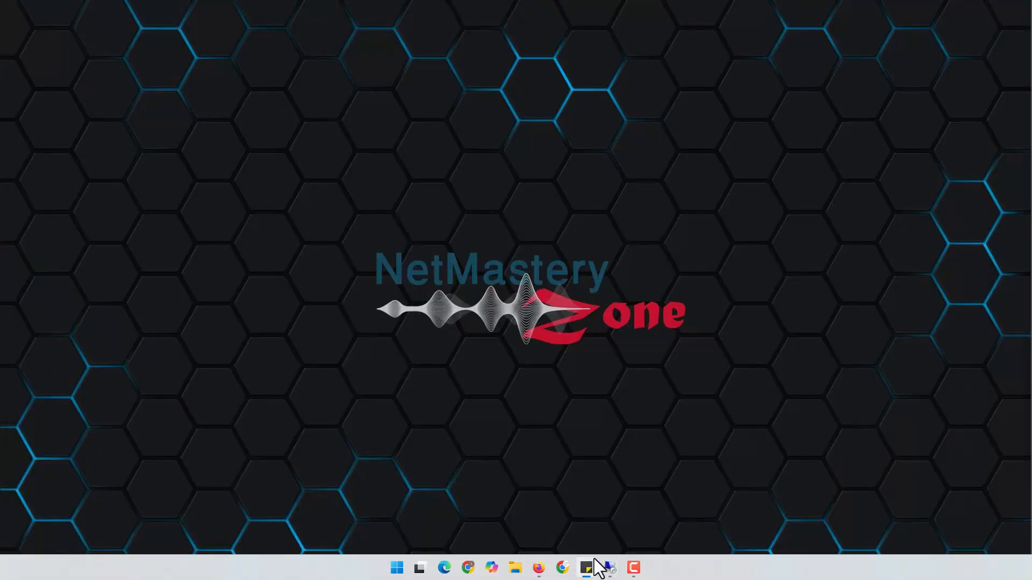
{"action": "mouse_move", "coordinate": [610, 568]}
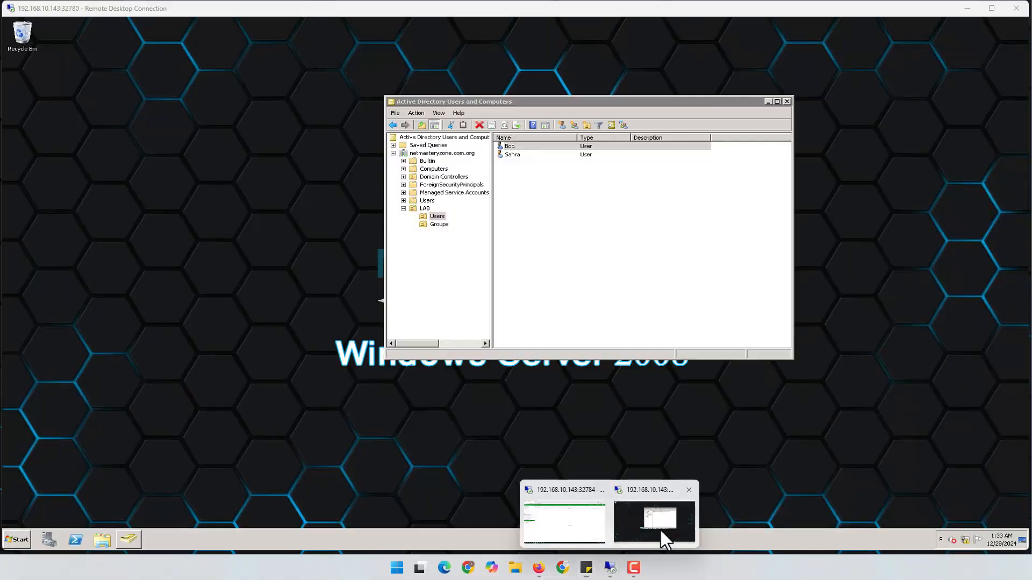
{"action": "left_click", "coordinate": [660, 528]}
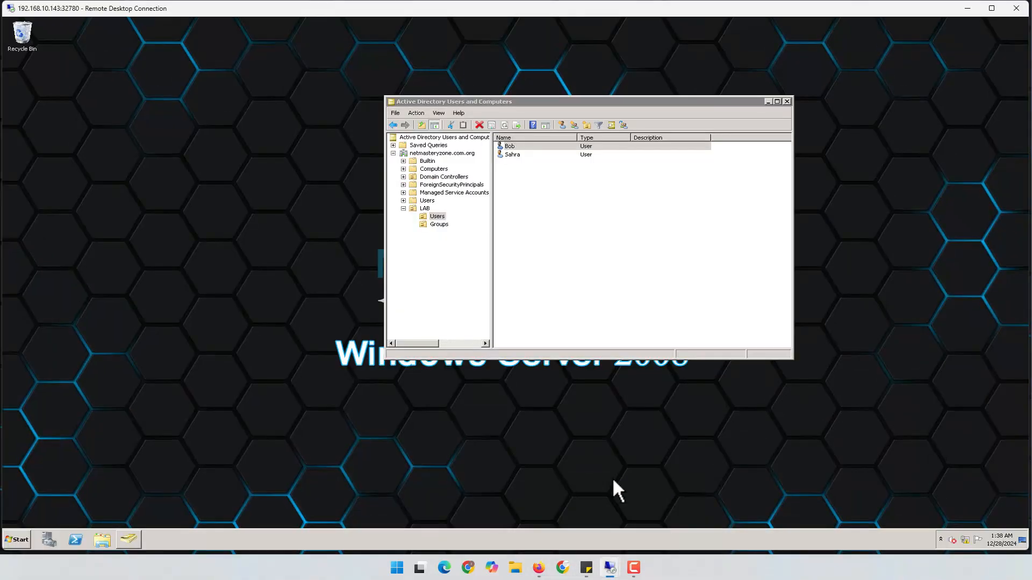
{"action": "left_click_drag", "start_coordinate": [460, 101], "coordinate": [311, 96]}
{"action": "left_click", "coordinate": [620, 97]}
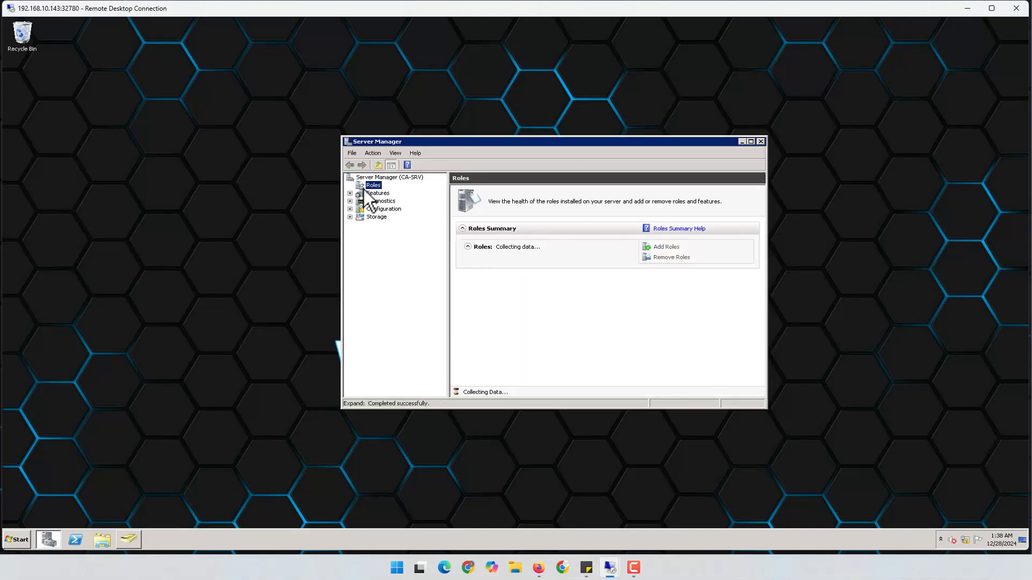
Step: In the Add Roles Wizard, select Network Policy and Access Services with the Network Policy Server role service
{"action": "left_click", "coordinate": [657, 248]}
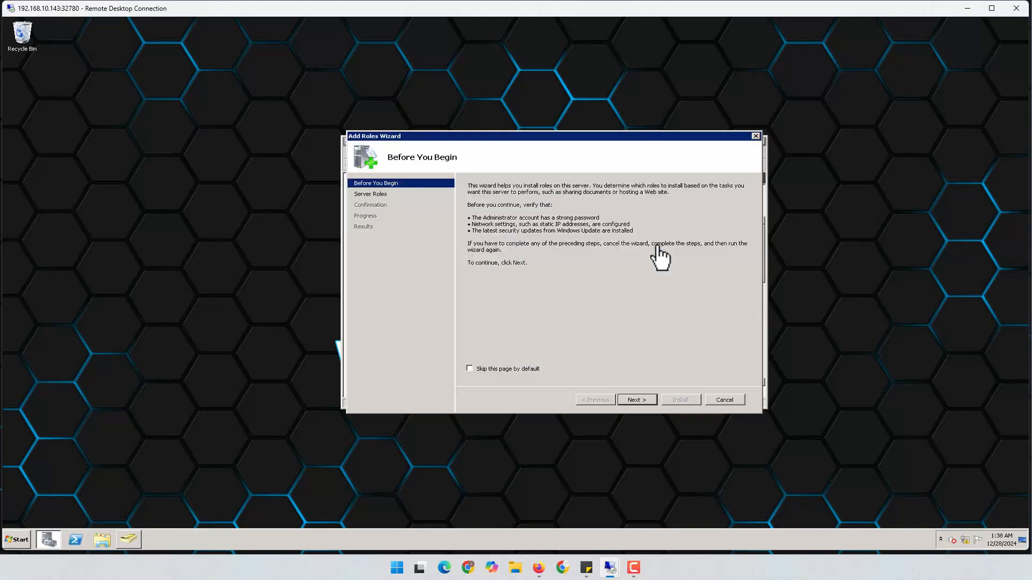
{"action": "left_click", "coordinate": [636, 400]}
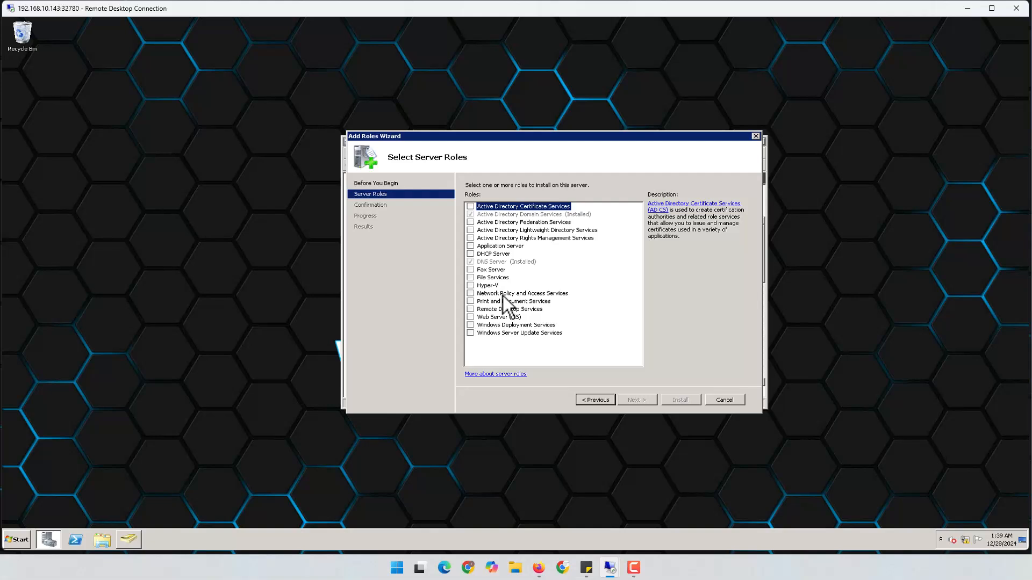
{"action": "left_click", "coordinate": [546, 294]}
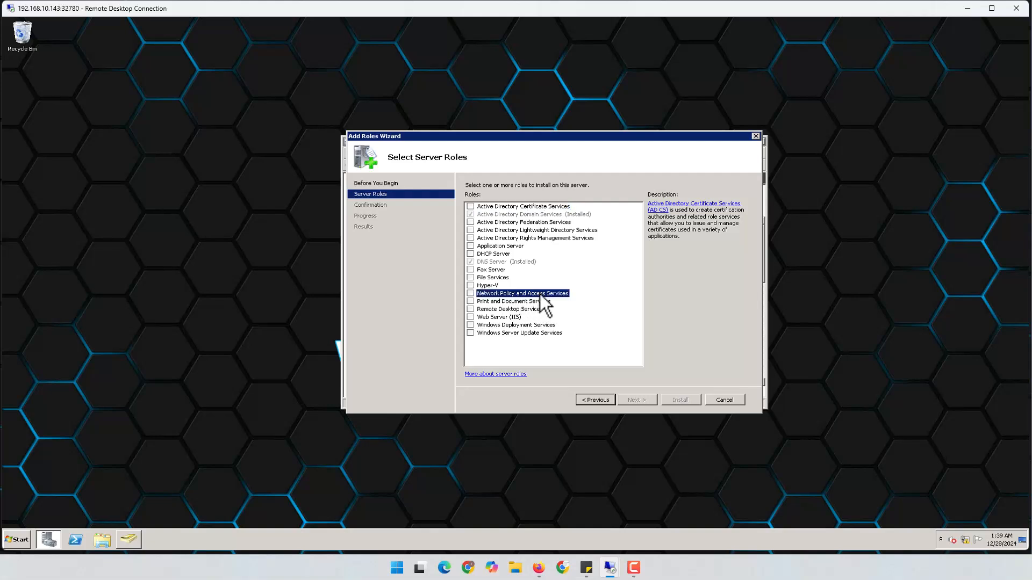
{"action": "left_click", "coordinate": [471, 293]}
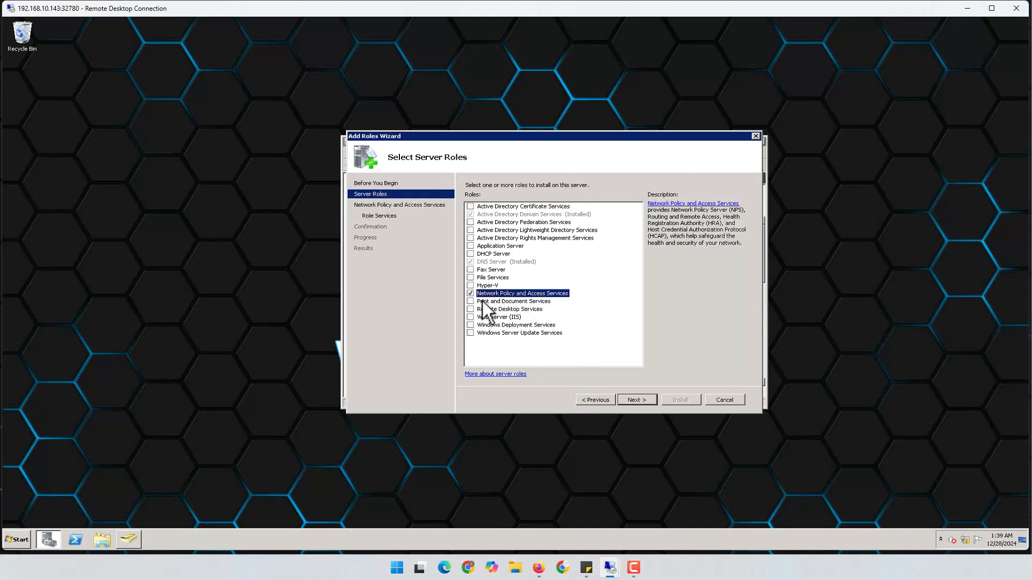
{"action": "left_click", "coordinate": [636, 400]}
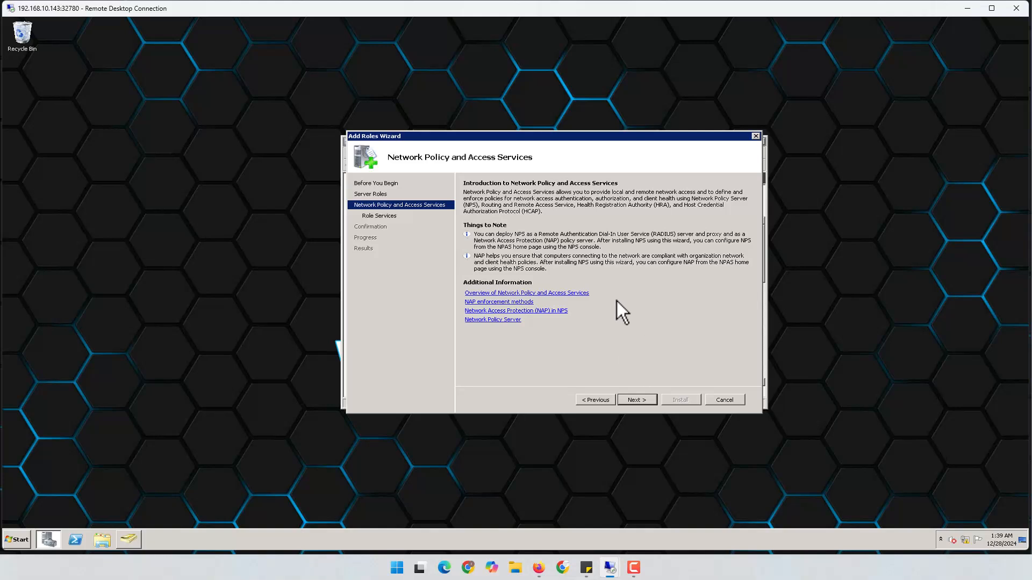
{"action": "left_click", "coordinate": [643, 399]}
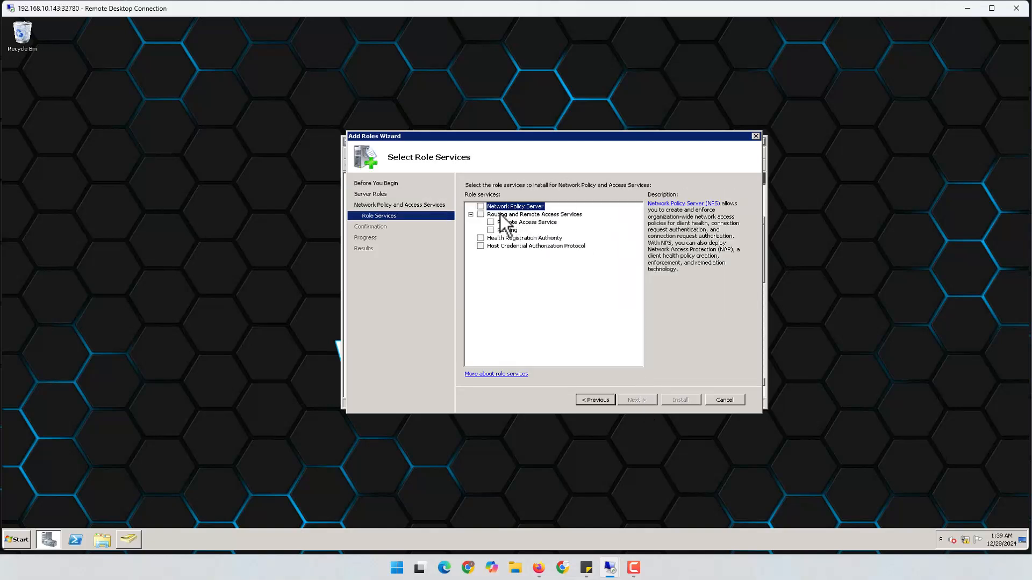
{"action": "left_click", "coordinate": [482, 206]}
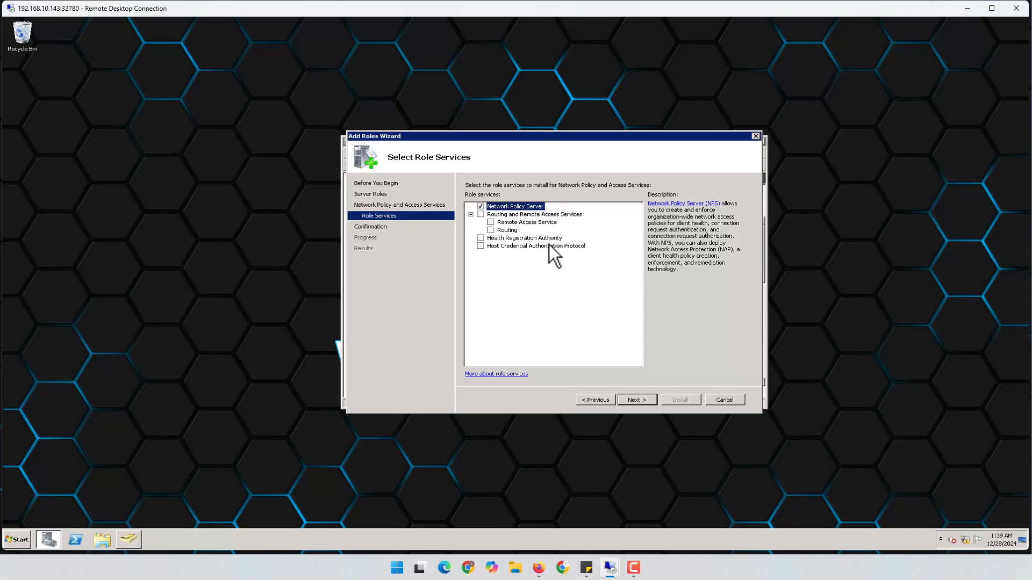
Step: Confirm and install Network Policy and Access Services, then close the completed wizard
{"action": "left_click", "coordinate": [643, 399]}
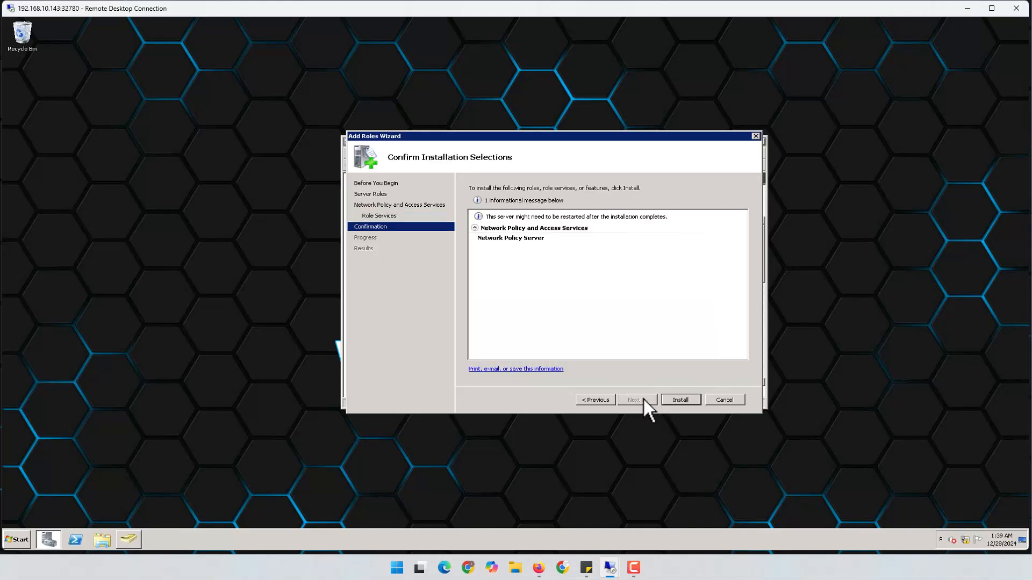
{"action": "left_click", "coordinate": [685, 397]}
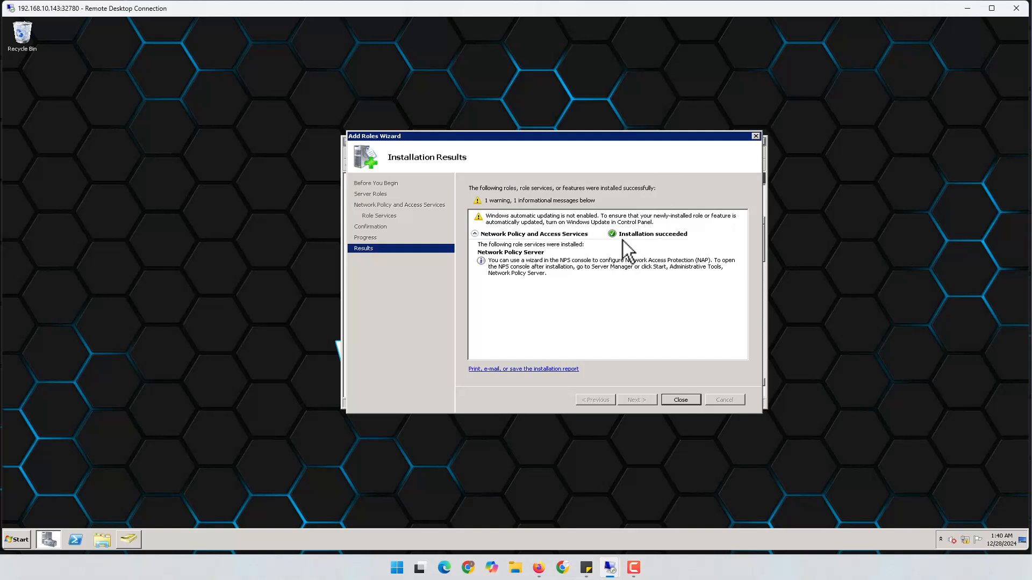
{"action": "left_click", "coordinate": [680, 400]}
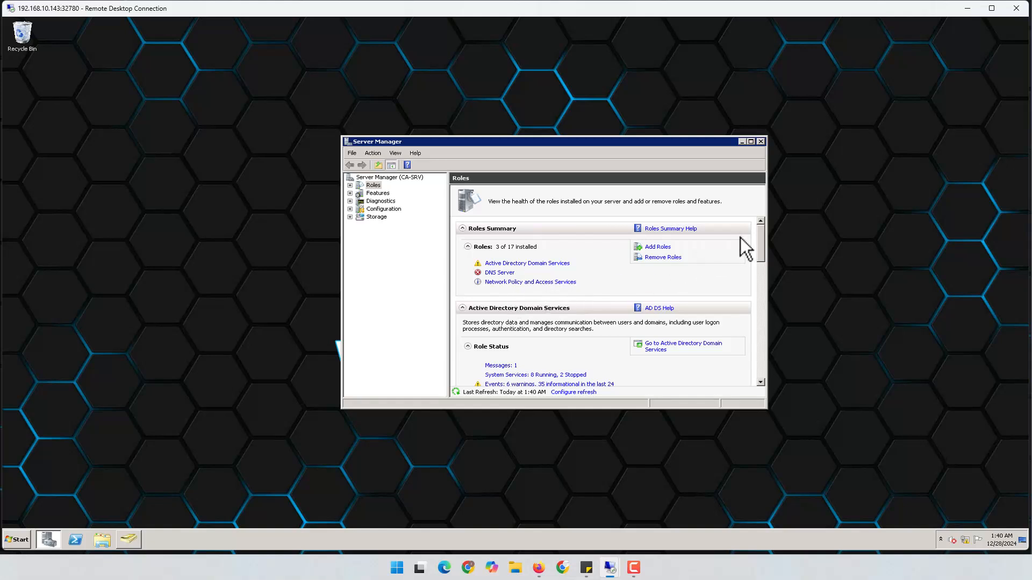
Step: Close Server Manager and launch the Network Policy Server console, centred and enlarged
{"action": "left_click", "coordinate": [760, 142]}
{"action": "left_click", "coordinate": [18, 534]}
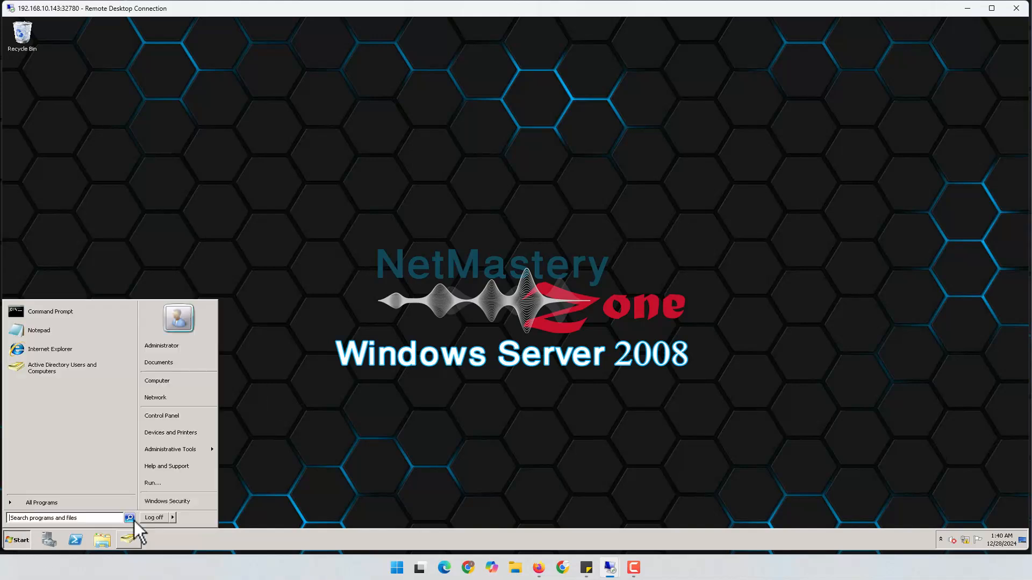
{"action": "mouse_move", "coordinate": [181, 446]}
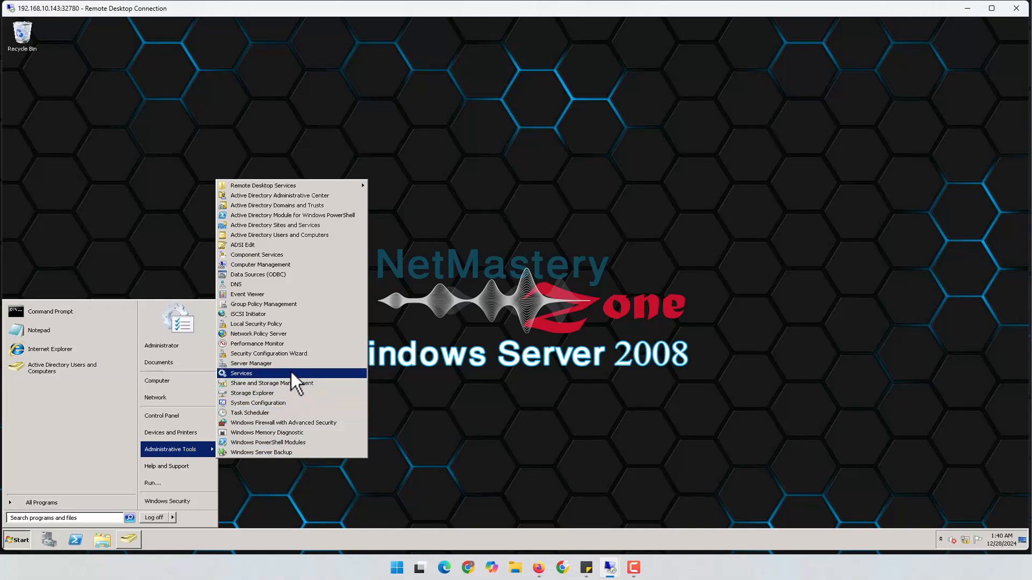
{"action": "left_click", "coordinate": [252, 334]}
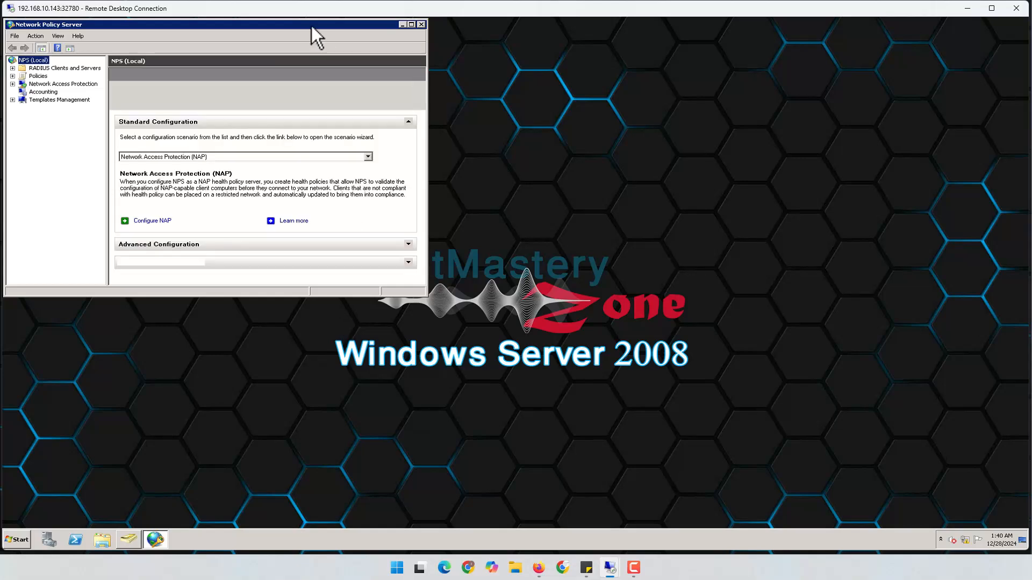
{"action": "left_click_drag", "start_coordinate": [311, 26], "coordinate": [627, 113]}
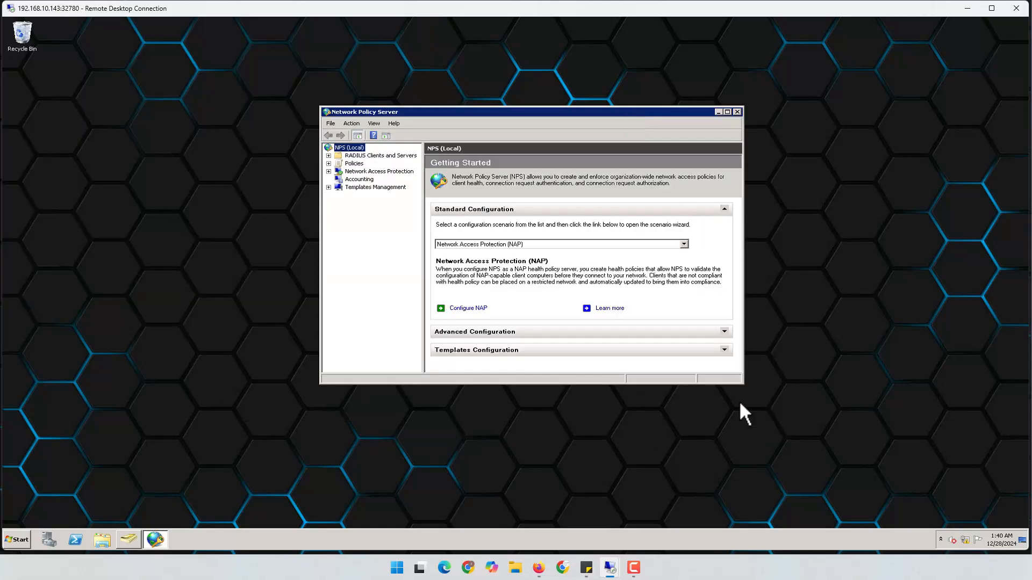
{"action": "left_click_drag", "start_coordinate": [743, 383], "coordinate": [810, 450]}
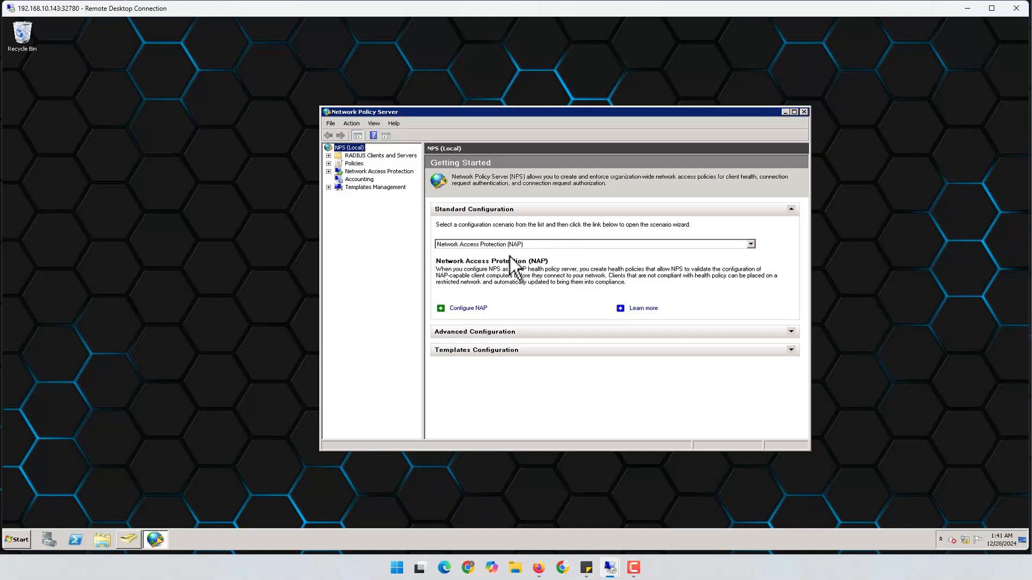
Step: Register NPS (Local) in Active Directory, then expand RADIUS Clients and Servers
{"action": "right_click", "coordinate": [354, 150]}
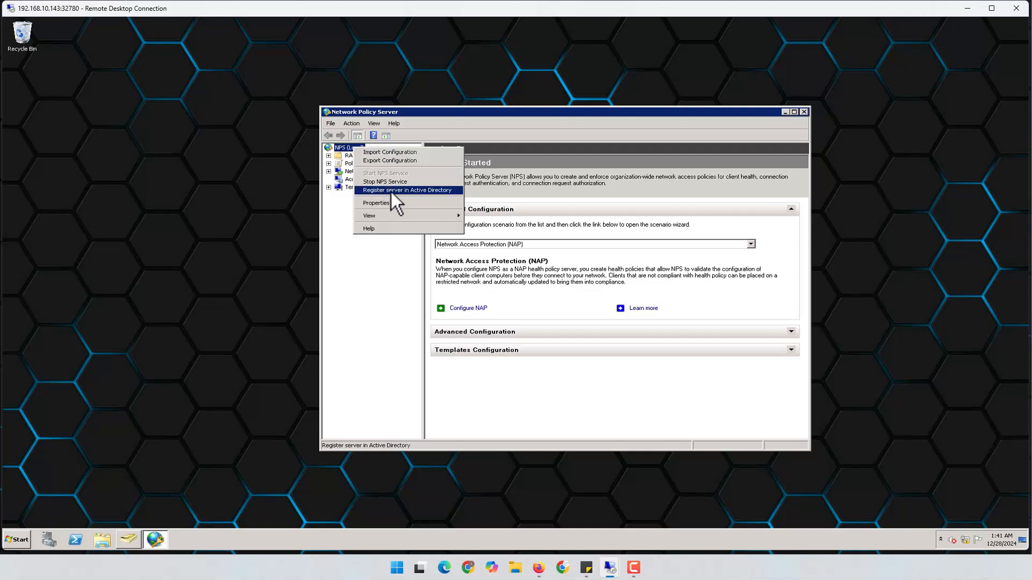
{"action": "left_click", "coordinate": [438, 190]}
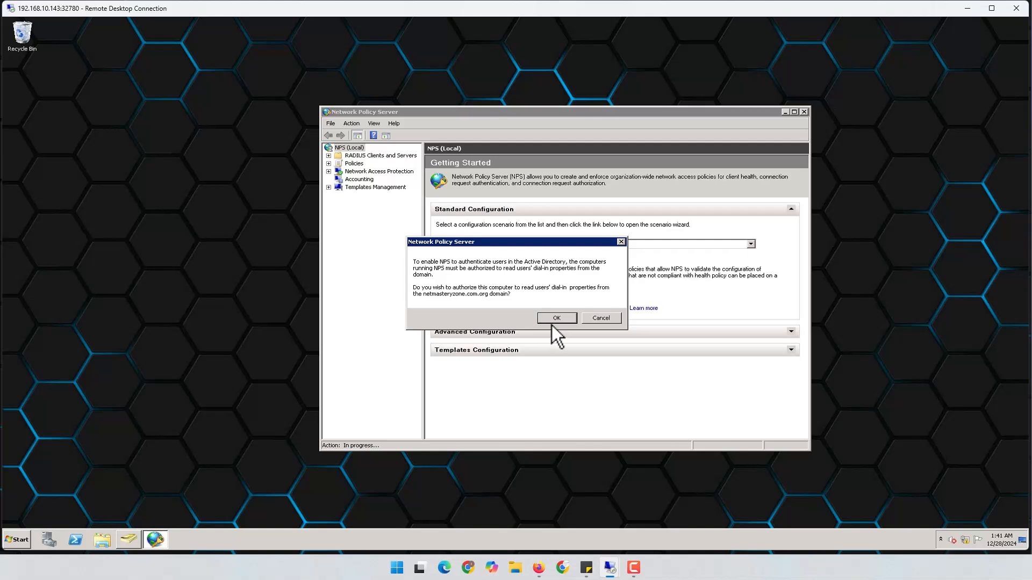
{"action": "left_click", "coordinate": [557, 318]}
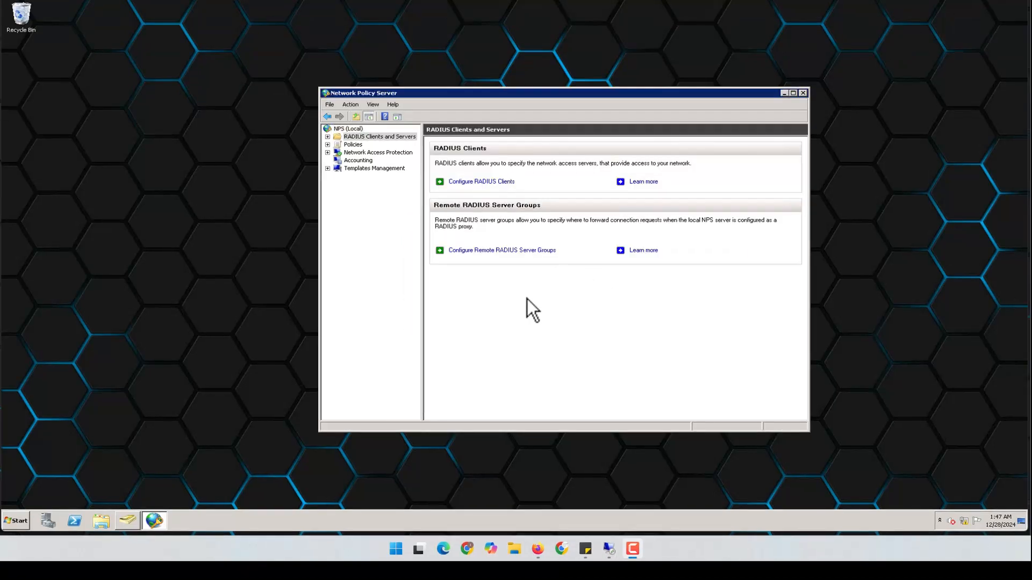
{"action": "left_click", "coordinate": [575, 96]}
{"action": "left_click", "coordinate": [327, 136]}
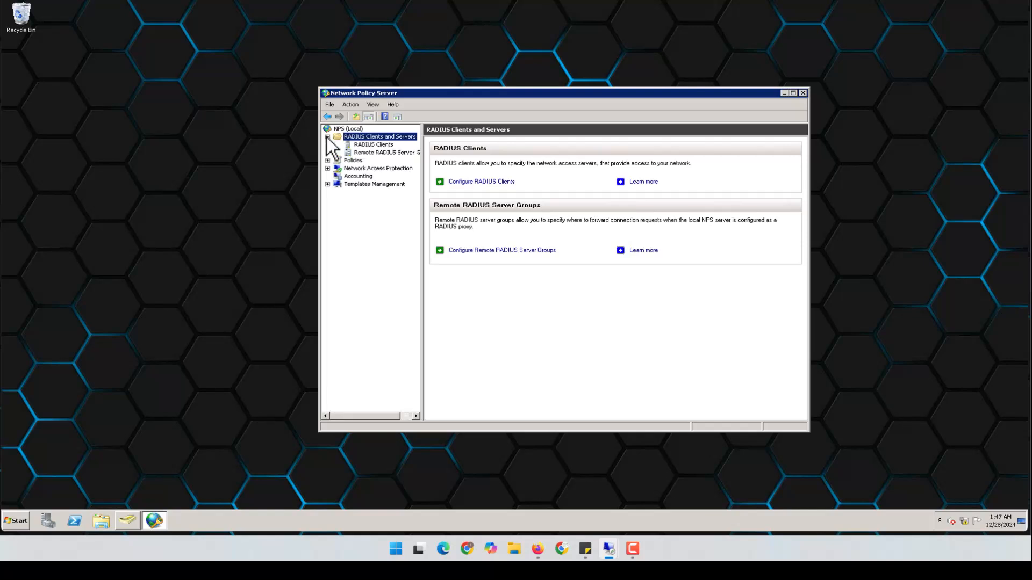
Step: Start a new RADIUS client named FortiGate with address 192.168.50.2
{"action": "left_click", "coordinate": [375, 144]}
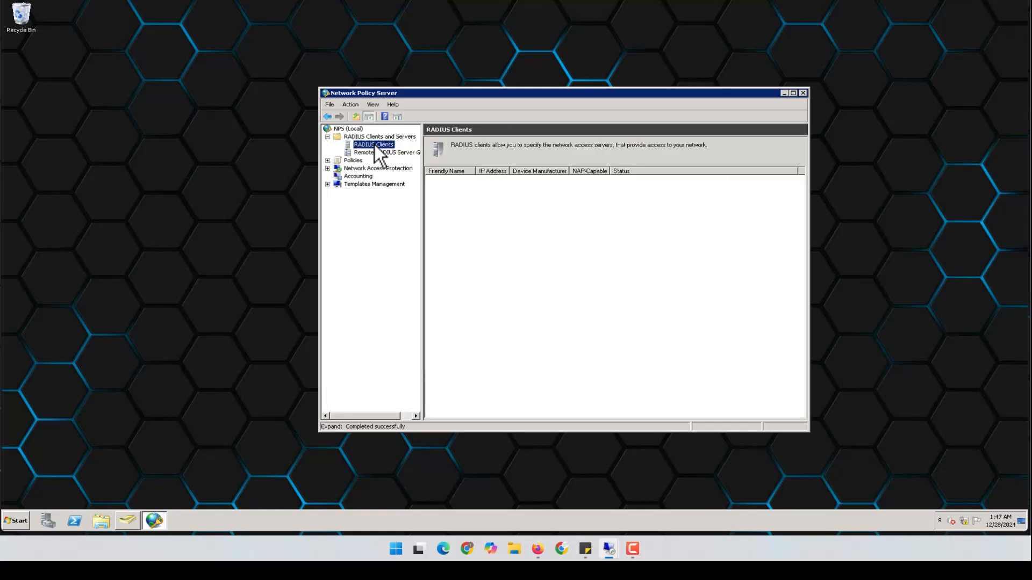
{"action": "right_click", "coordinate": [385, 146]}
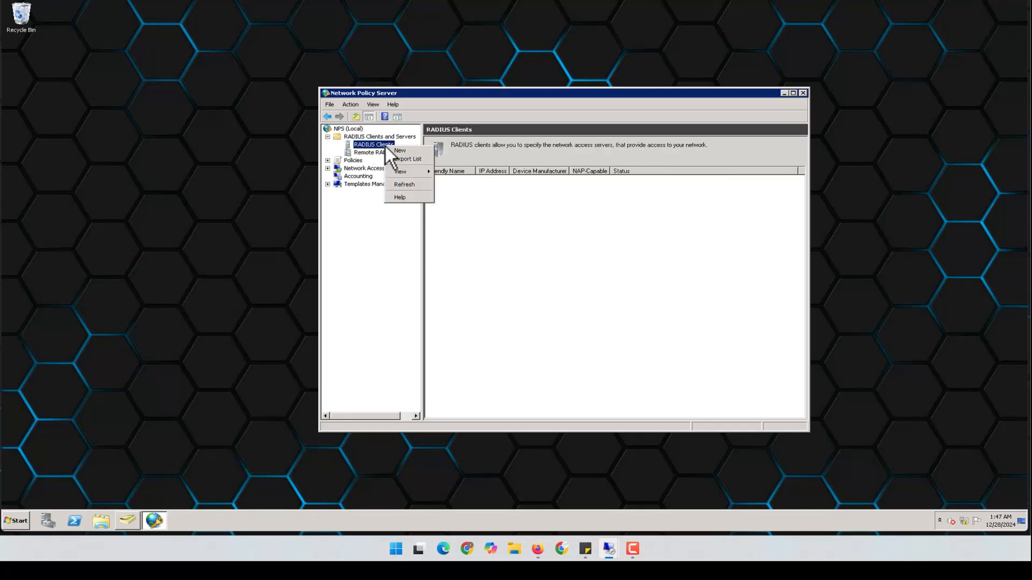
{"action": "left_click", "coordinate": [402, 150]}
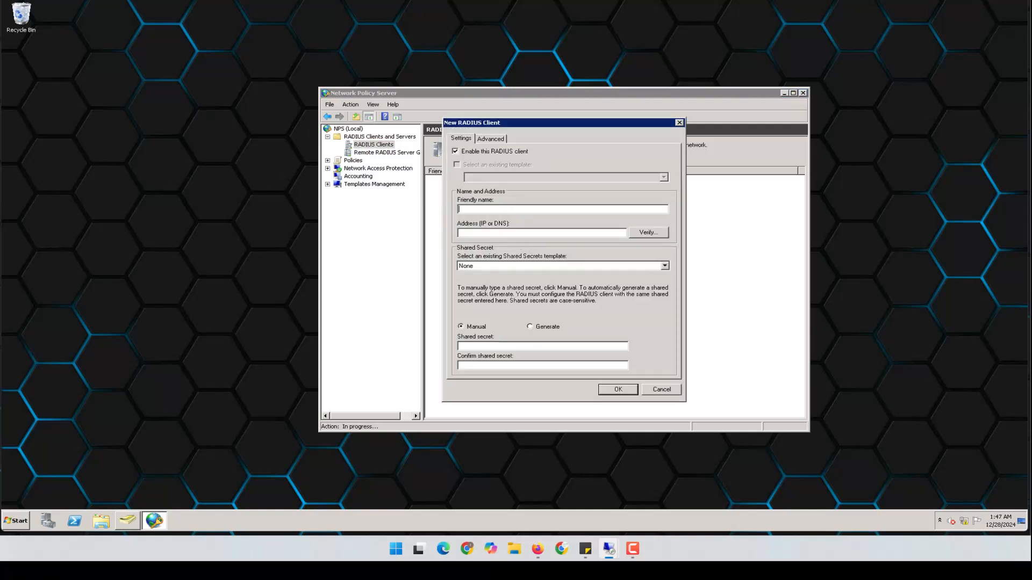
{"action": "type", "text": "Forti"}
{"action": "type", "text": "Gate"}
{"action": "type", "text": "19"}
{"action": "type", "text": "2.168.50.2"}
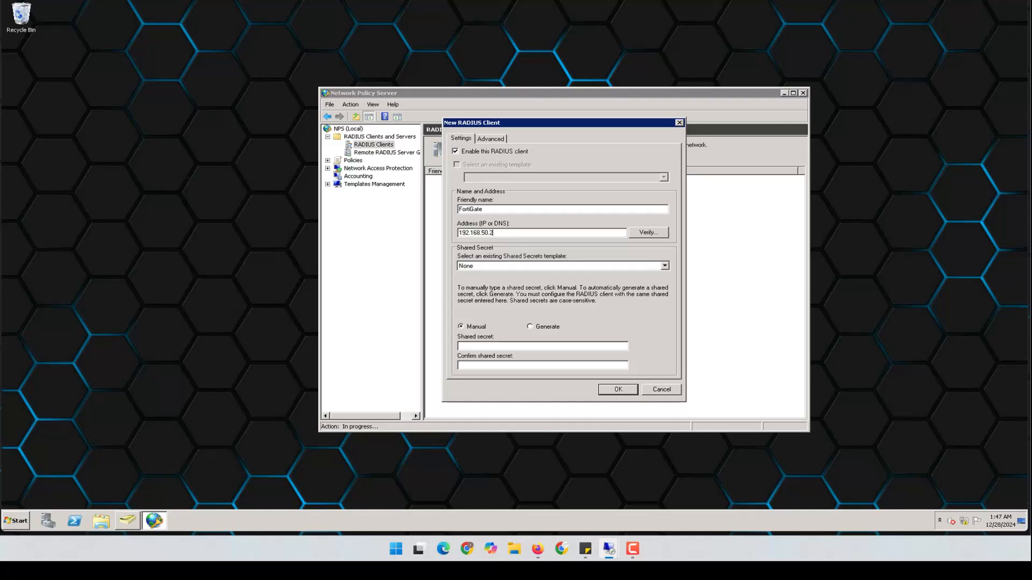
{"action": "left_click_drag", "start_coordinate": [510, 234], "coordinate": [426, 234]}
{"action": "left_click", "coordinate": [535, 500]}
Step: Give the client a manually entered, confirmed shared secret and save it
{"action": "left_click", "coordinate": [537, 327]}
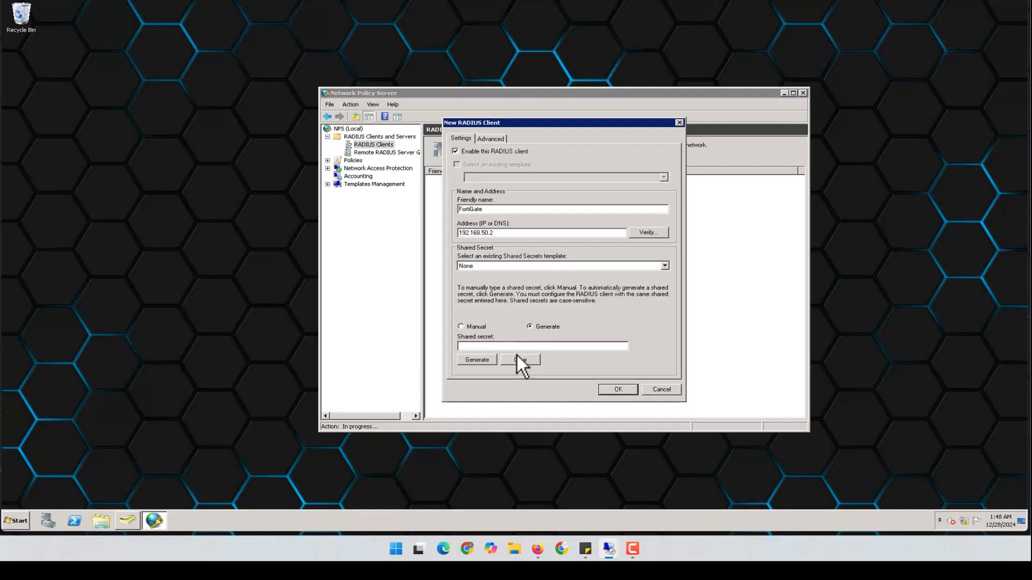
{"action": "left_click", "coordinate": [486, 360]}
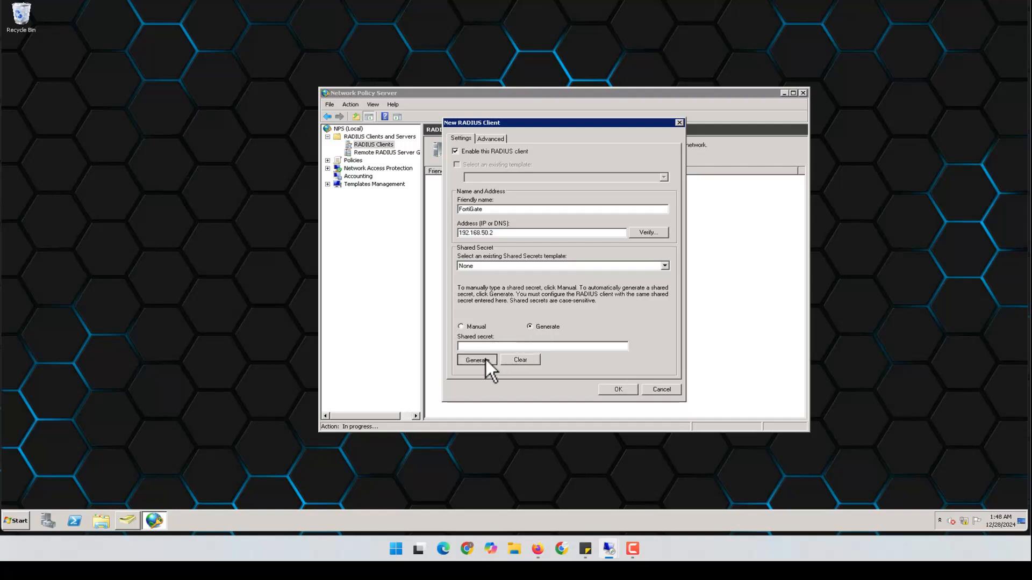
{"action": "left_click", "coordinate": [528, 361]}
{"action": "left_click", "coordinate": [474, 326]}
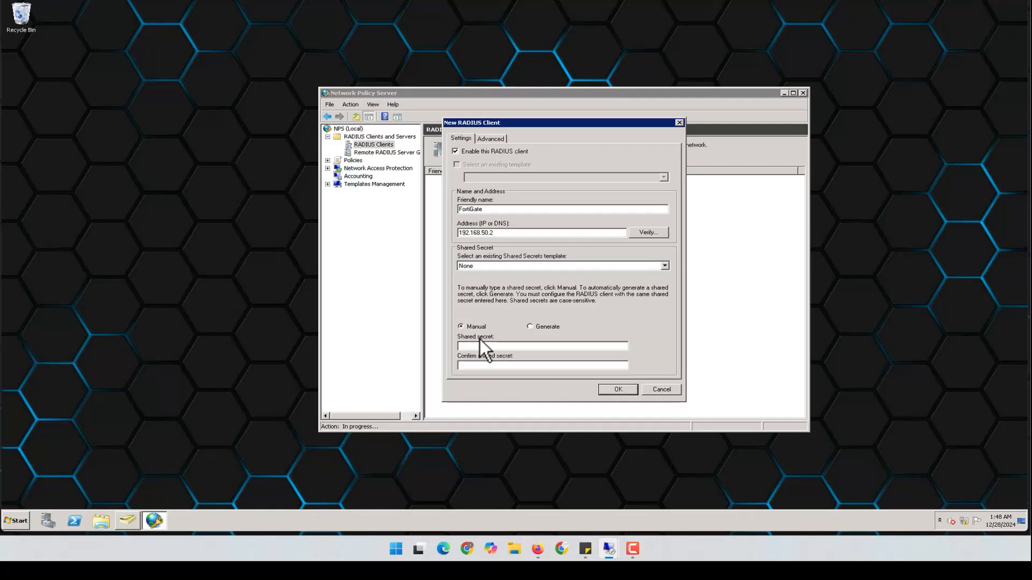
{"action": "left_click", "coordinate": [488, 346]}
{"action": "type", "text": "••"}
{"action": "left_click", "coordinate": [615, 392]}
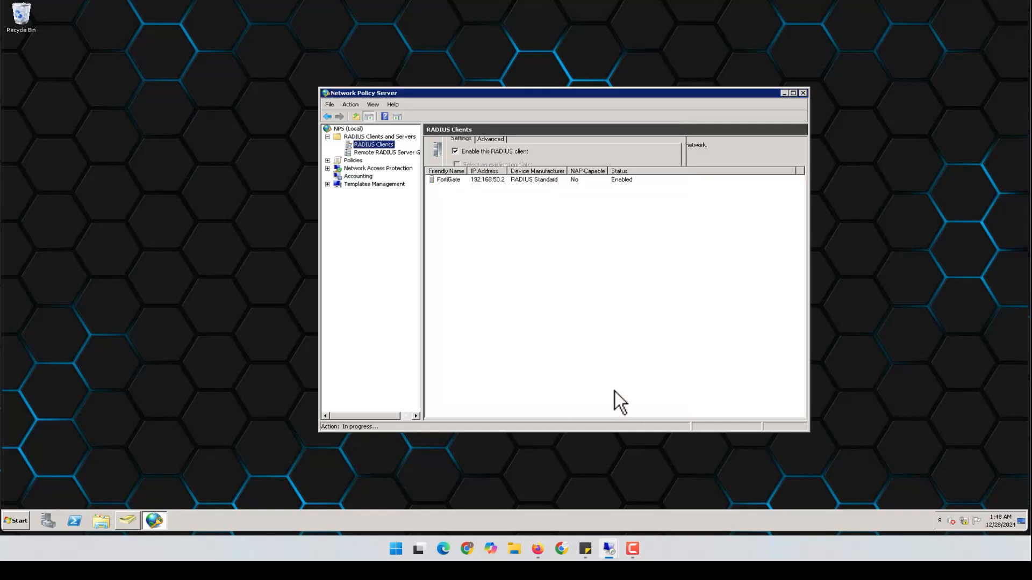
Step: Check the enabled FortiGate RADIUS client entry, then minimize the server session
{"action": "left_click", "coordinate": [458, 183]}
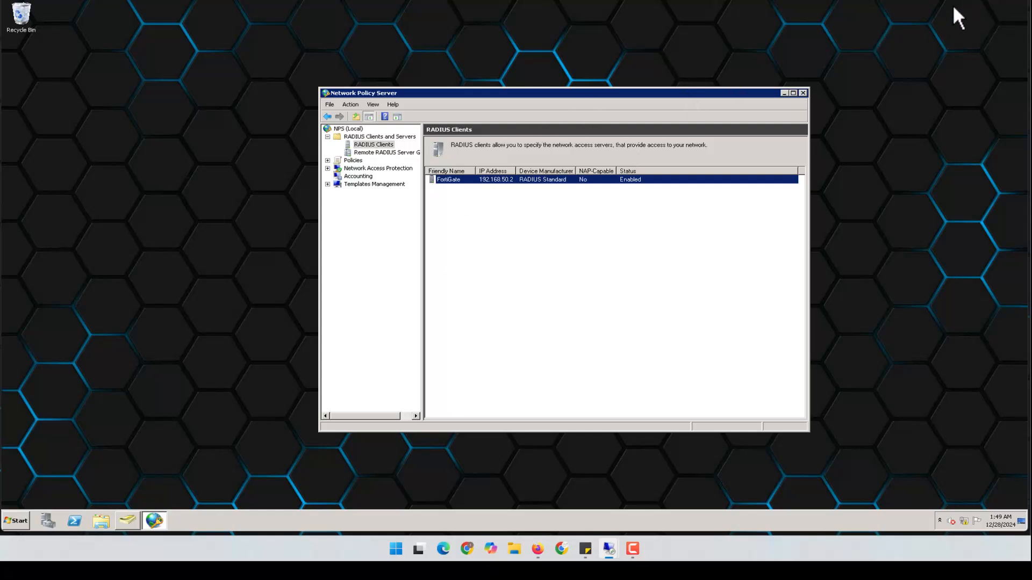
{"action": "left_click", "coordinate": [968, 4]}
Step: Back in FortiGate, create a new RADIUS server named RADIUS_Srv
{"action": "mouse_move", "coordinate": [610, 550]}
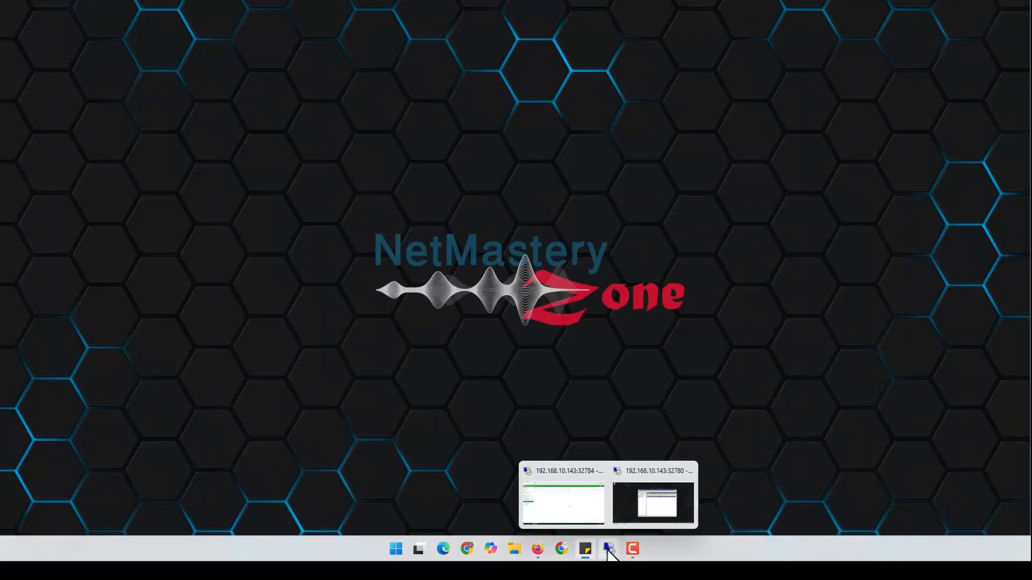
{"action": "left_click", "coordinate": [573, 509]}
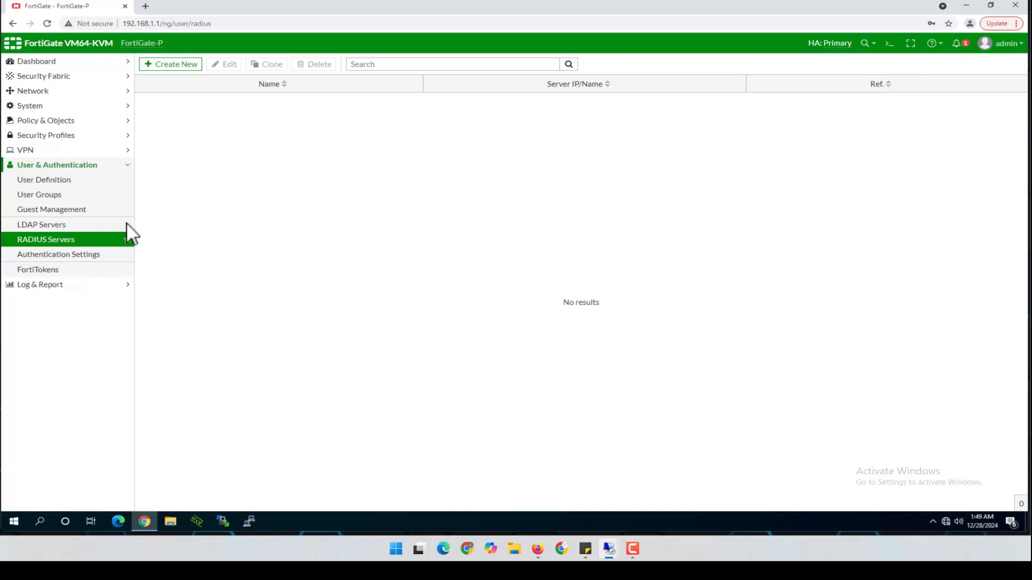
{"action": "left_click", "coordinate": [59, 244]}
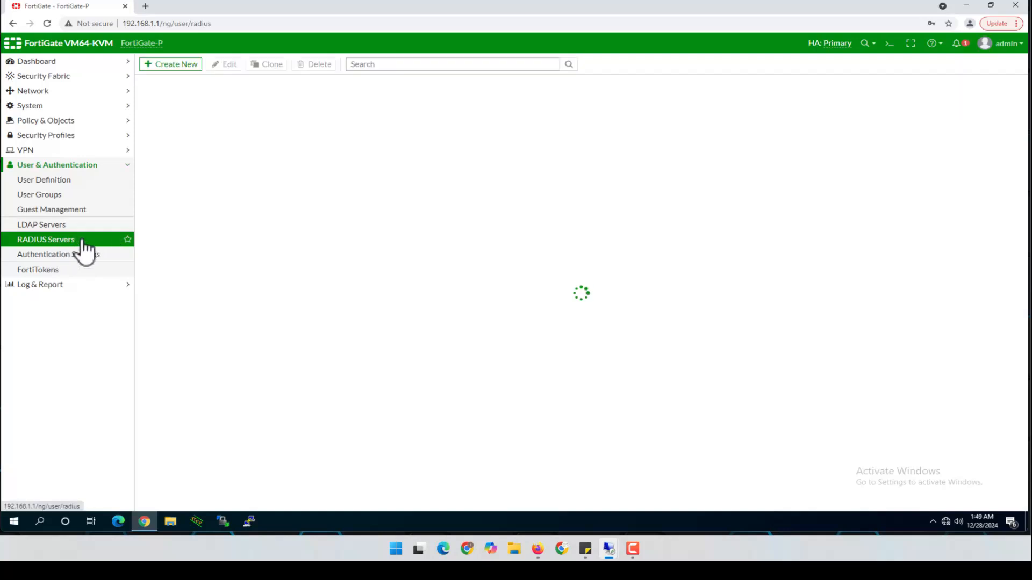
{"action": "left_click", "coordinate": [171, 65]}
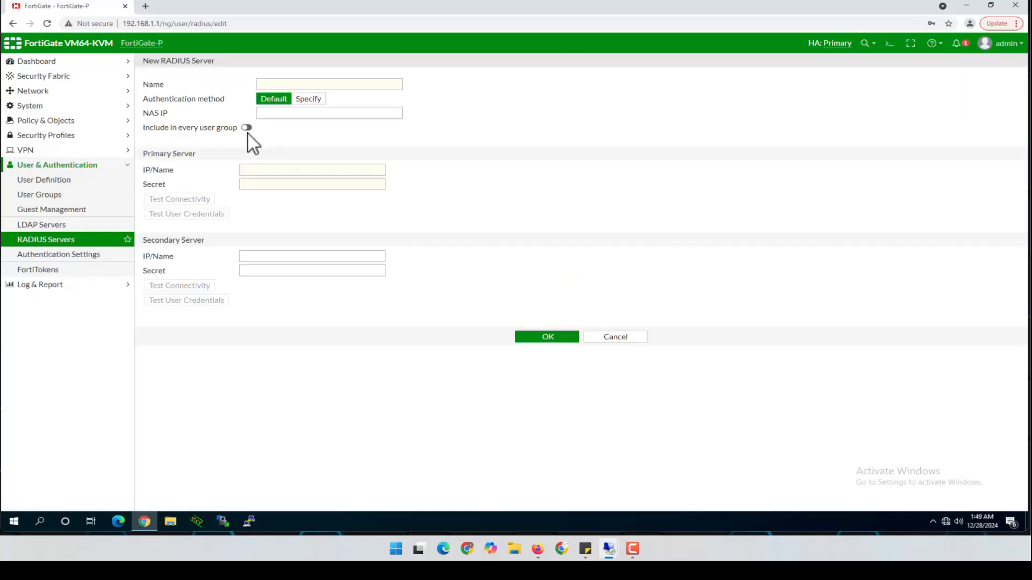
{"action": "left_click", "coordinate": [285, 85]}
{"action": "type", "text": "RADIUS_Srv"}
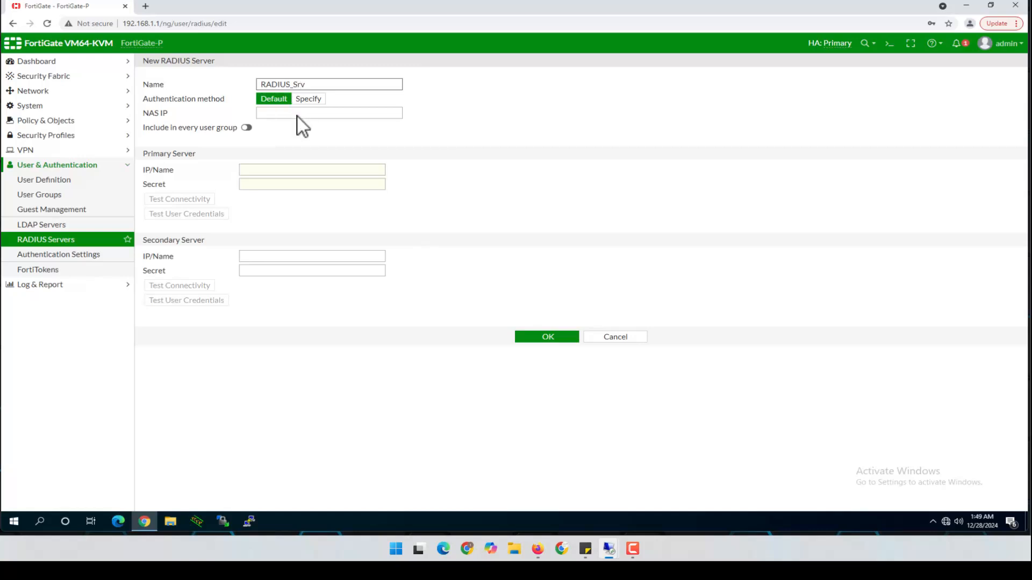
{"action": "left_click", "coordinate": [297, 115]}
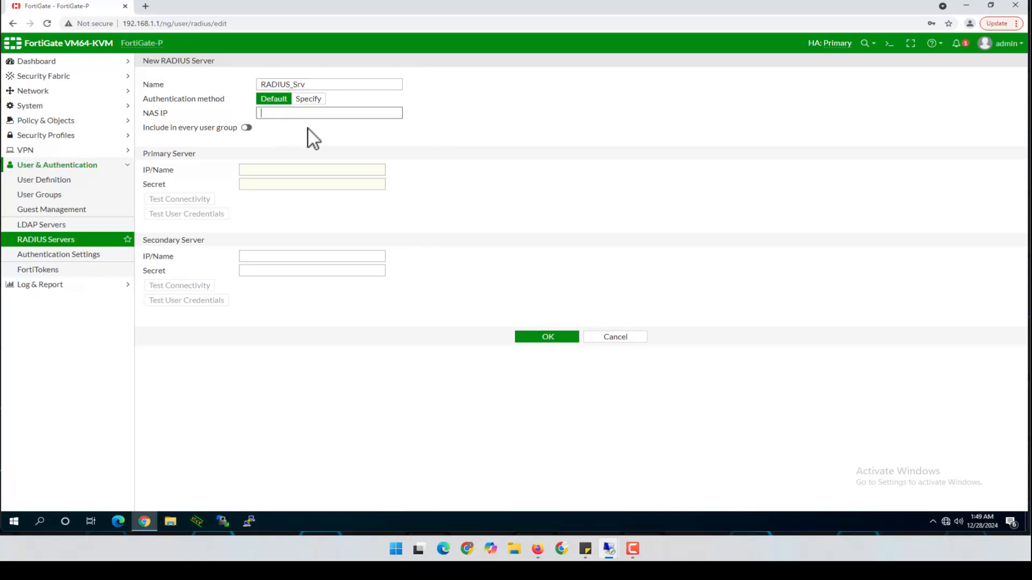
{"action": "left_click", "coordinate": [538, 550]}
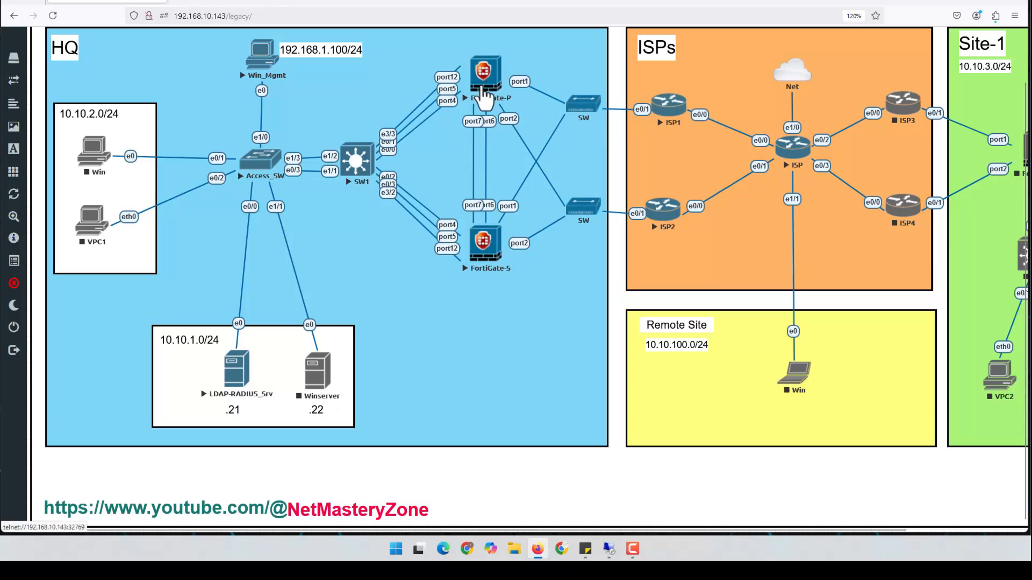
{"action": "left_click", "coordinate": [962, 7]}
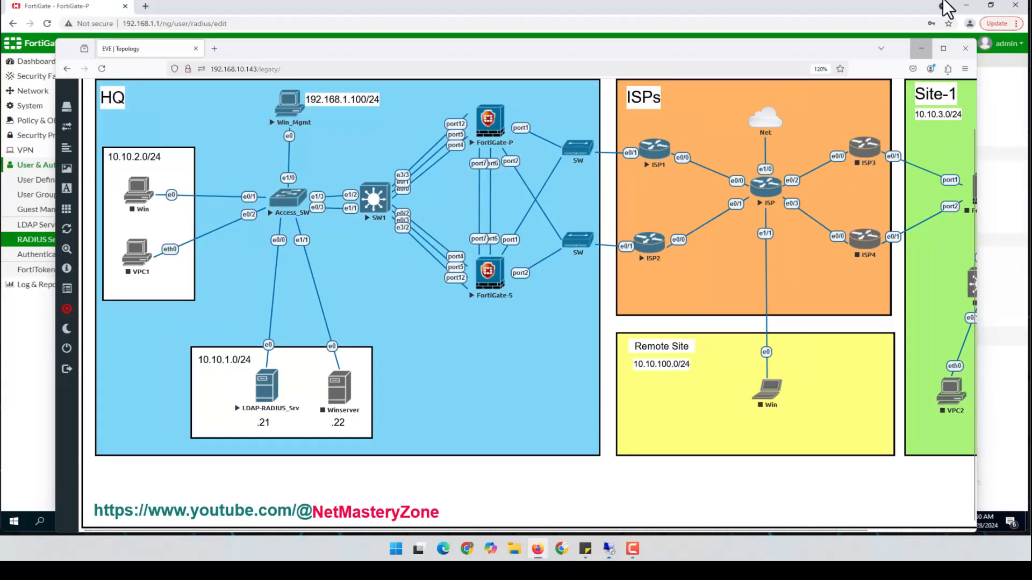
Step: Set RADIUS_Srv's NAS IP to 192.168.50.1, primary server 10.10.1.21 with its secret, and test connectivity
{"action": "left_click", "coordinate": [294, 114]}
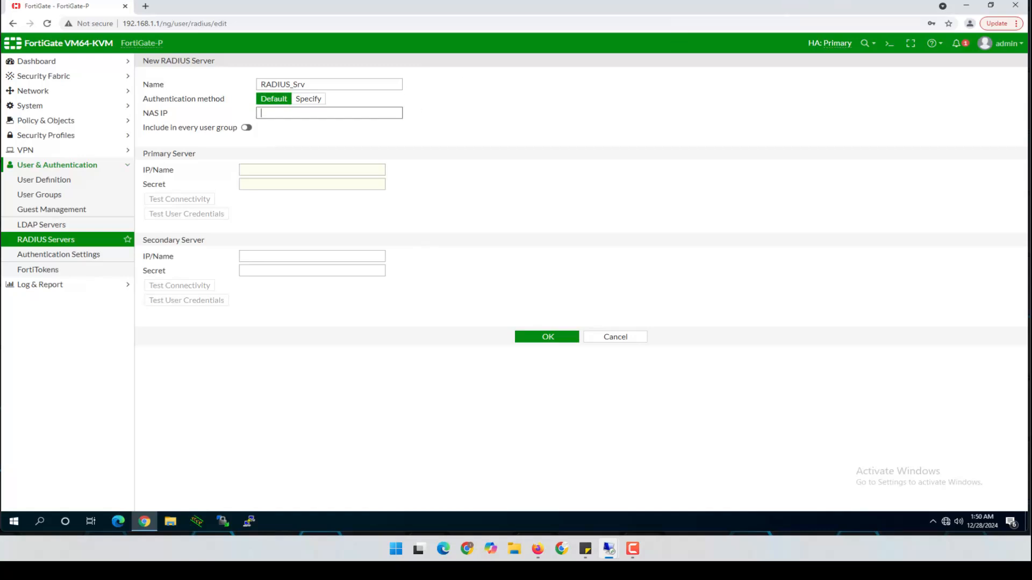
{"action": "type", "text": "192.168"}
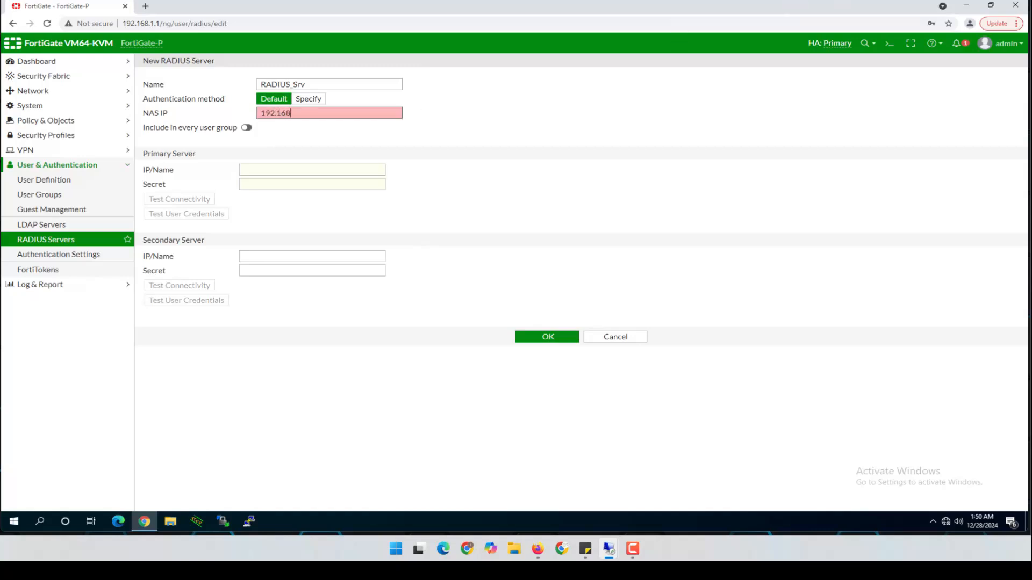
{"action": "type", "text": ".50.1"}
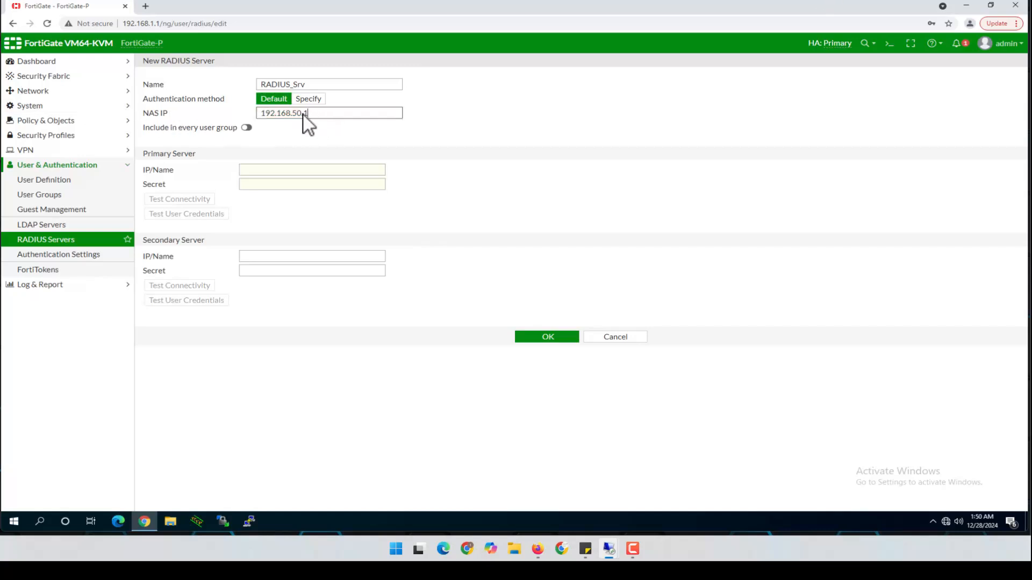
{"action": "left_click", "coordinate": [270, 169]}
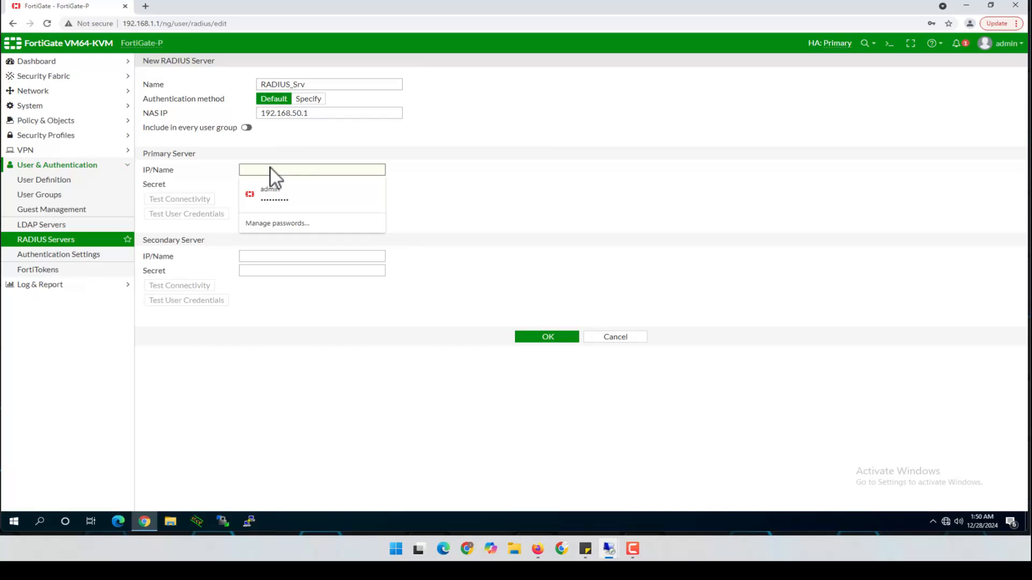
{"action": "type", "text": "10.10.1.21"}
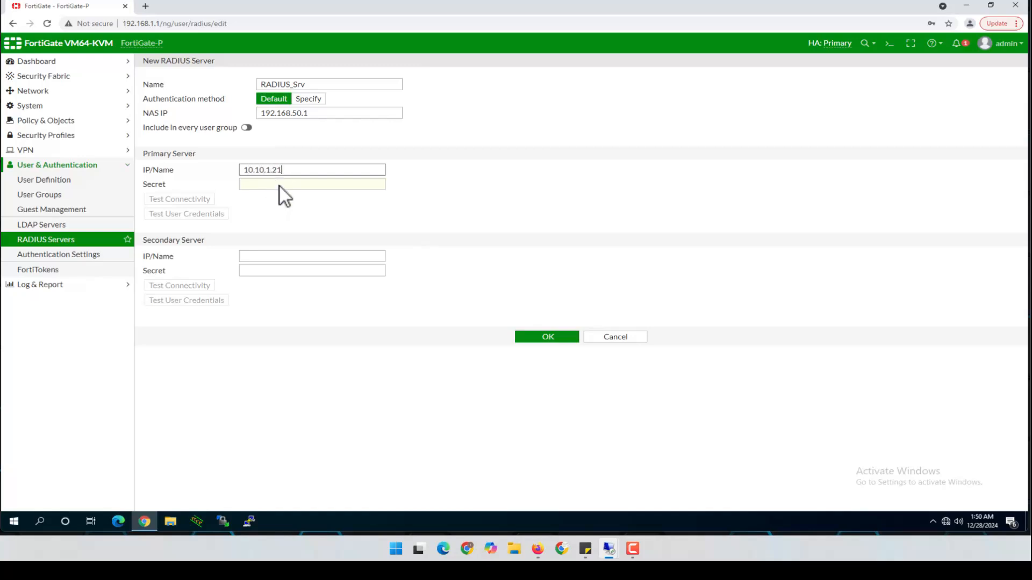
{"action": "left_click", "coordinate": [280, 184]}
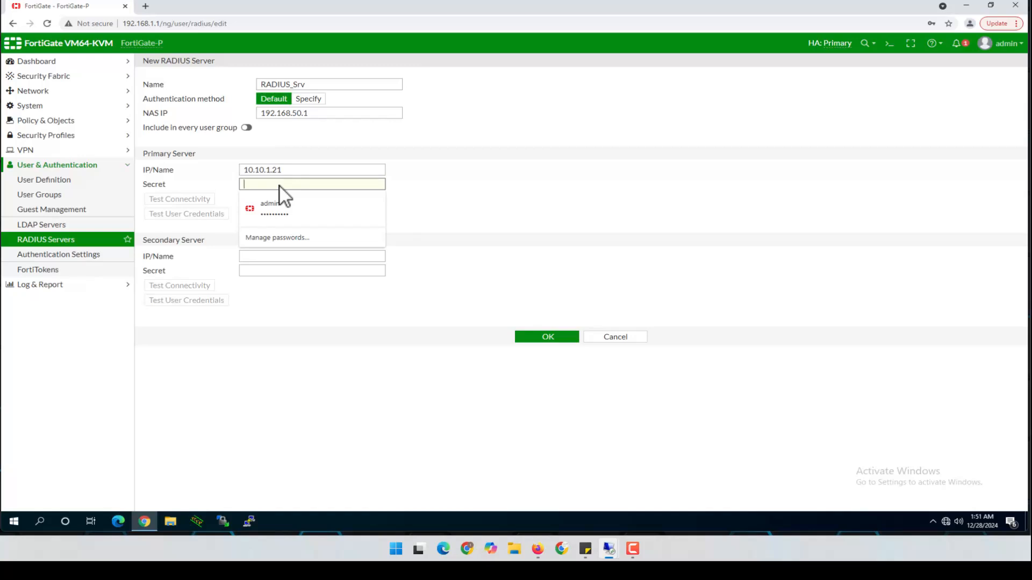
{"action": "type", "text": "•••••••••"}
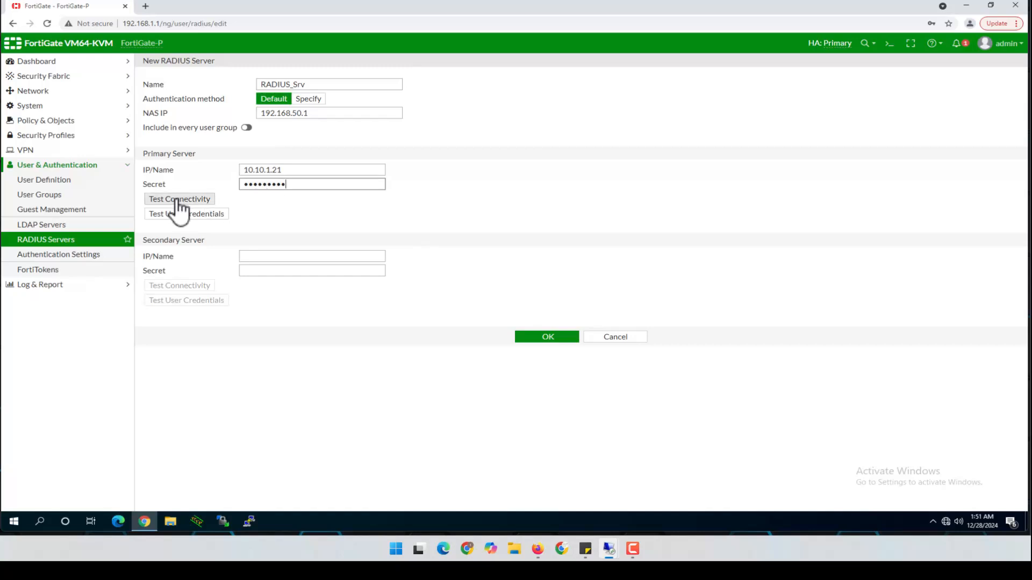
{"action": "left_click", "coordinate": [182, 199]}
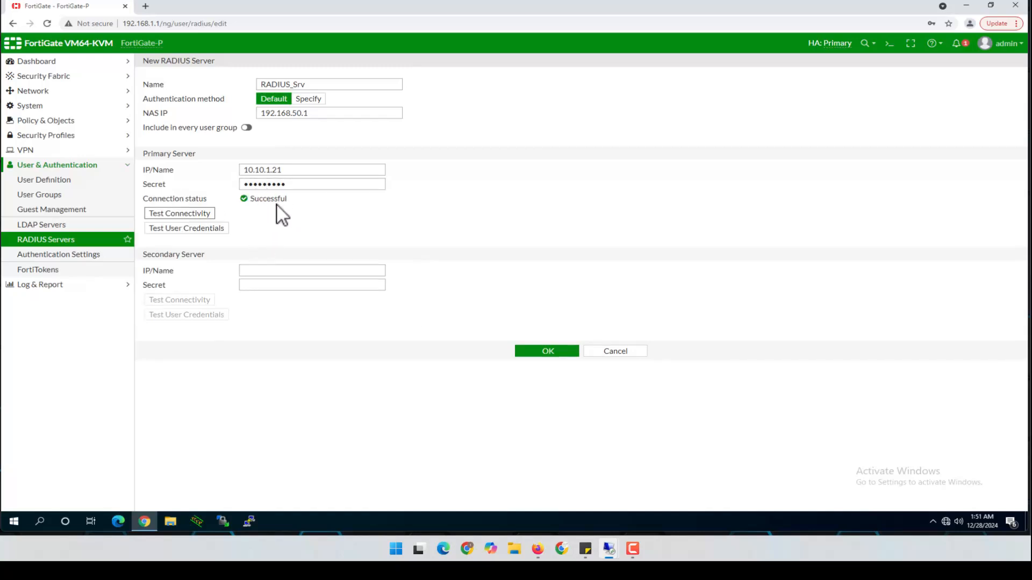
Step: Test RADIUS credentials for the non-admin test user with the user's password
{"action": "left_click", "coordinate": [179, 229]}
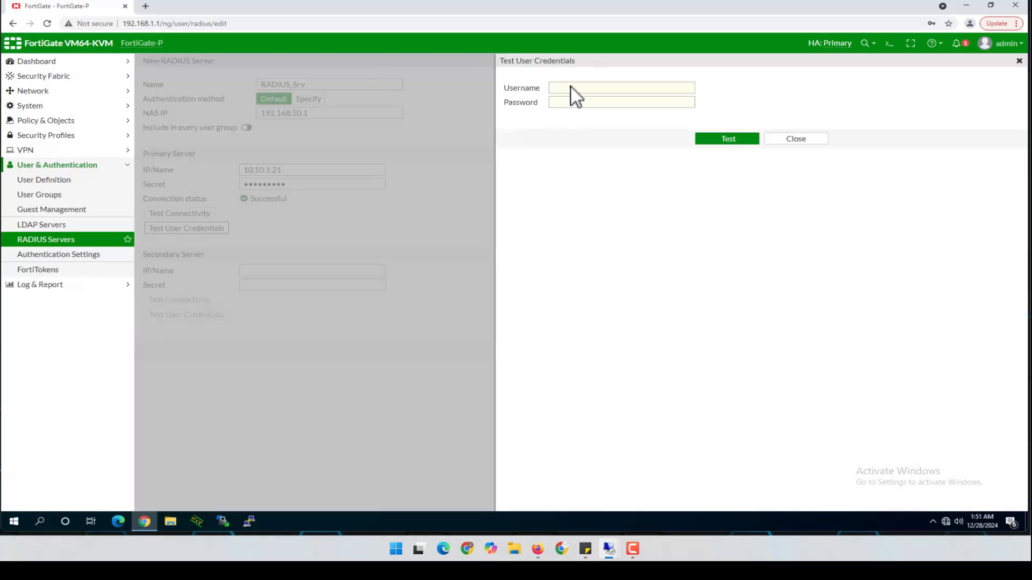
{"action": "left_click", "coordinate": [571, 87]}
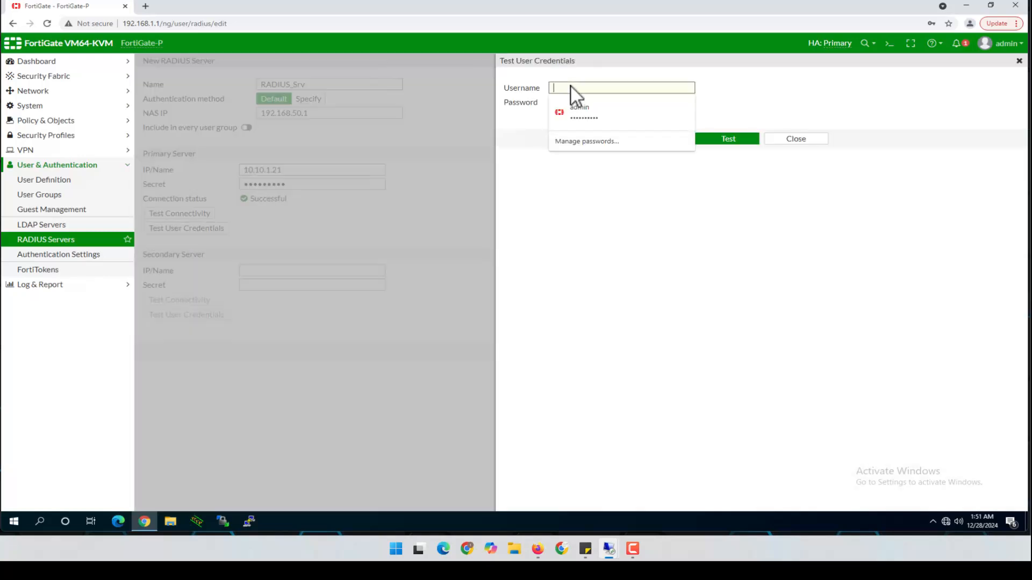
{"action": "type", "text": "Bob"}
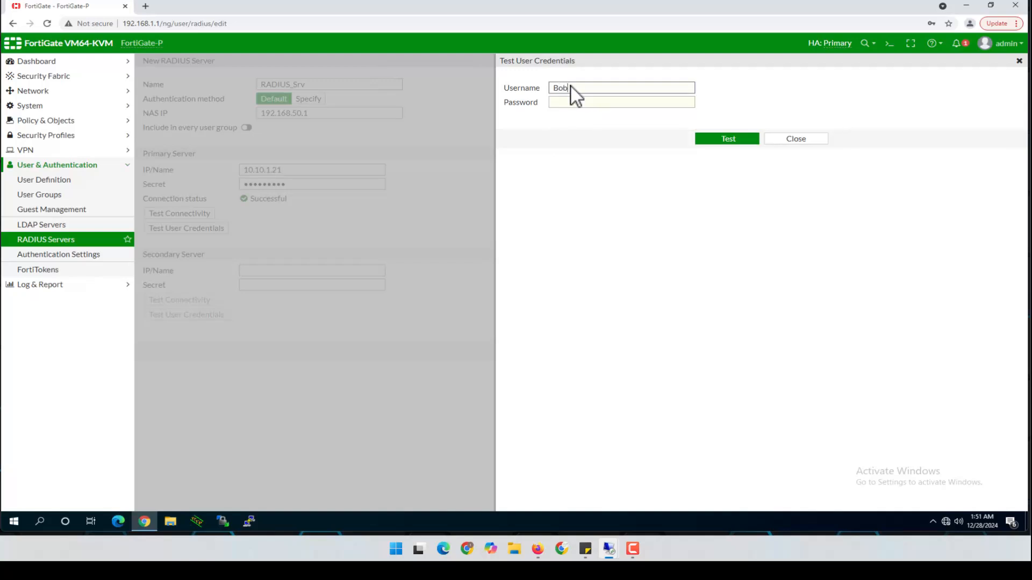
{"action": "key", "text": "Tab"}
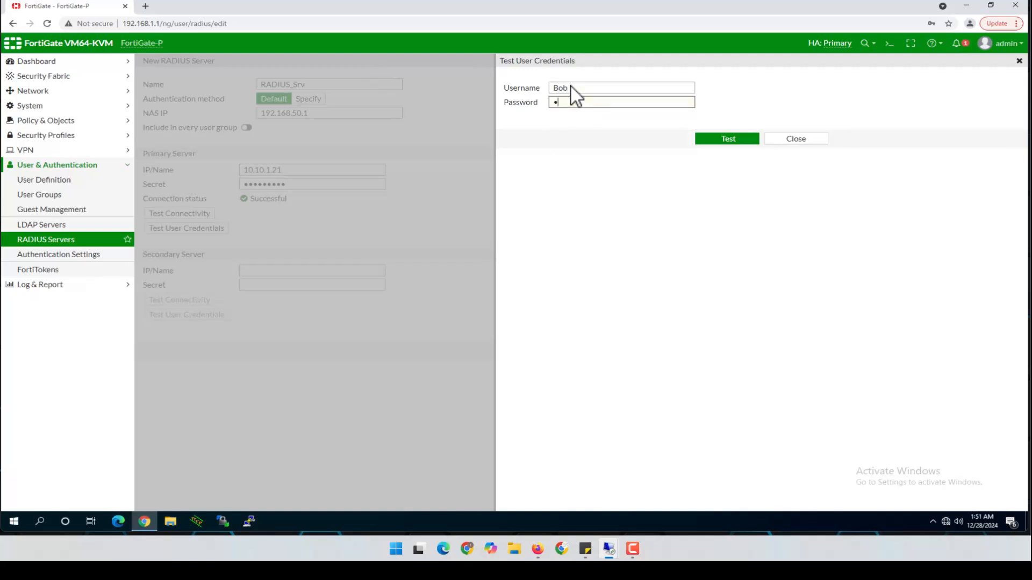
{"action": "type", "text": "•••••••••"}
{"action": "left_click", "coordinate": [721, 142]}
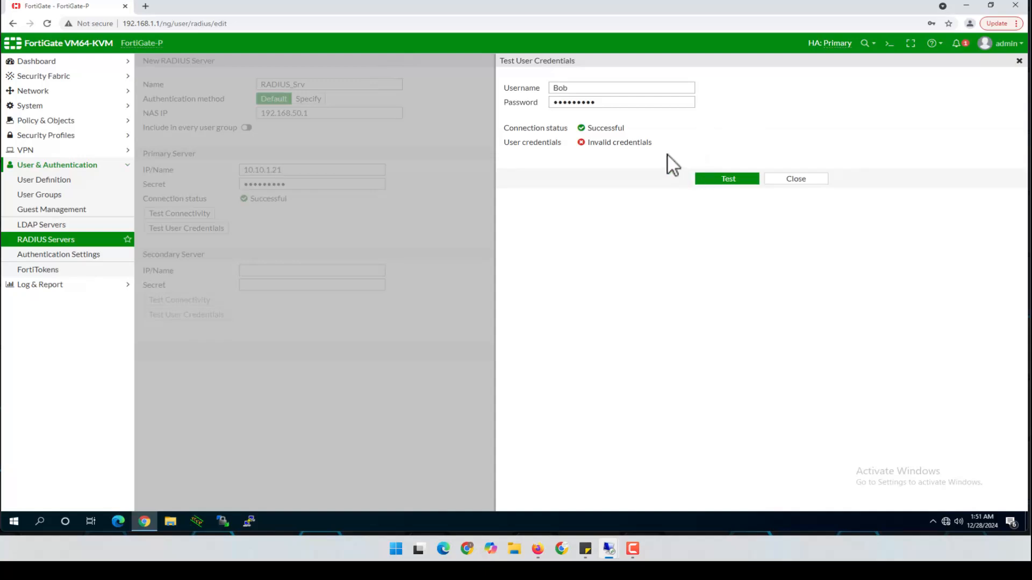
Step: Retype the password and rerun the test, which still fails, then switch to the NPS server
{"action": "left_click_drag", "start_coordinate": [612, 103], "coordinate": [497, 102]}
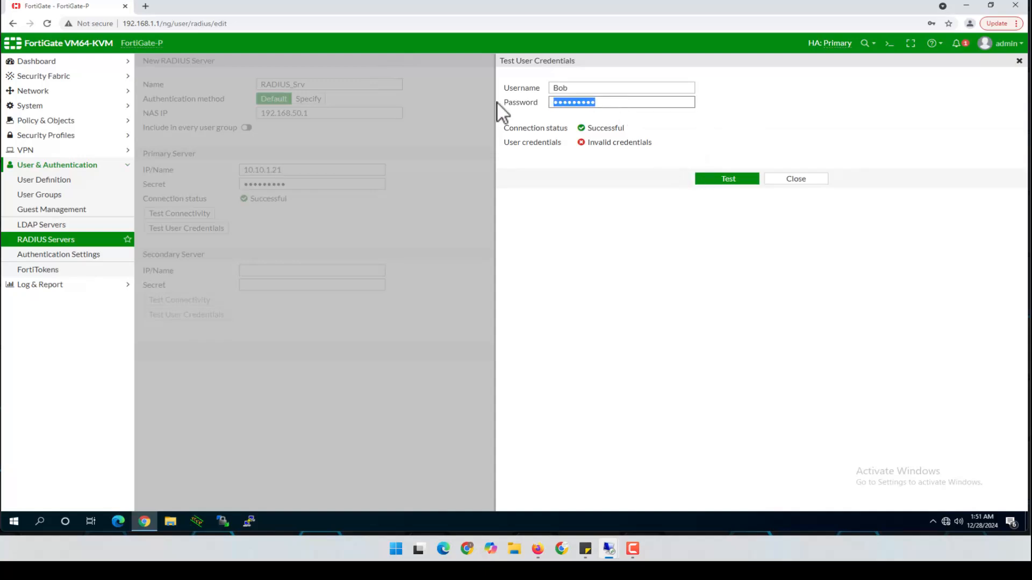
{"action": "type", "text": "•••••••••"}
{"action": "left_click", "coordinate": [743, 183]}
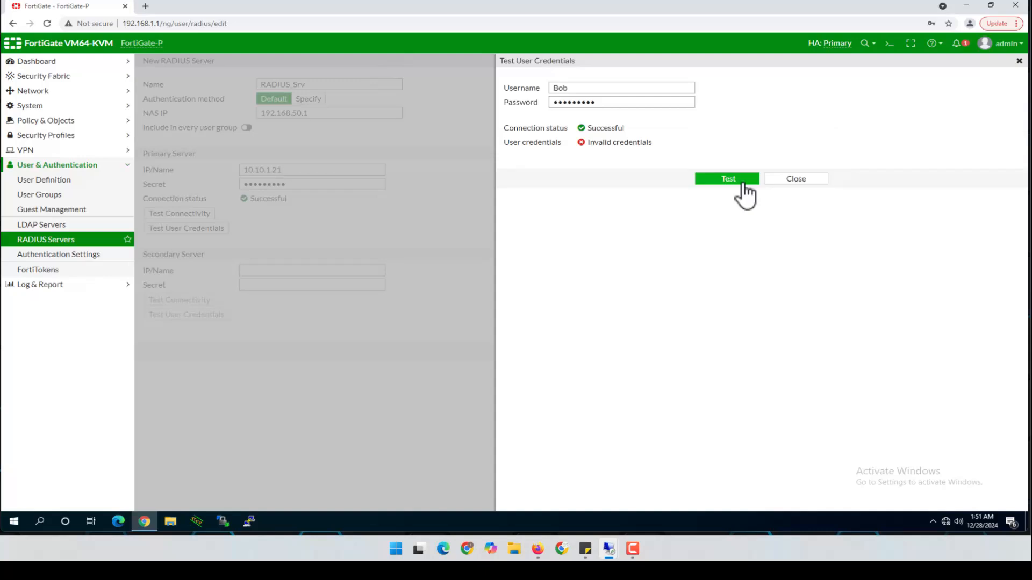
{"action": "left_click", "coordinate": [776, 181]}
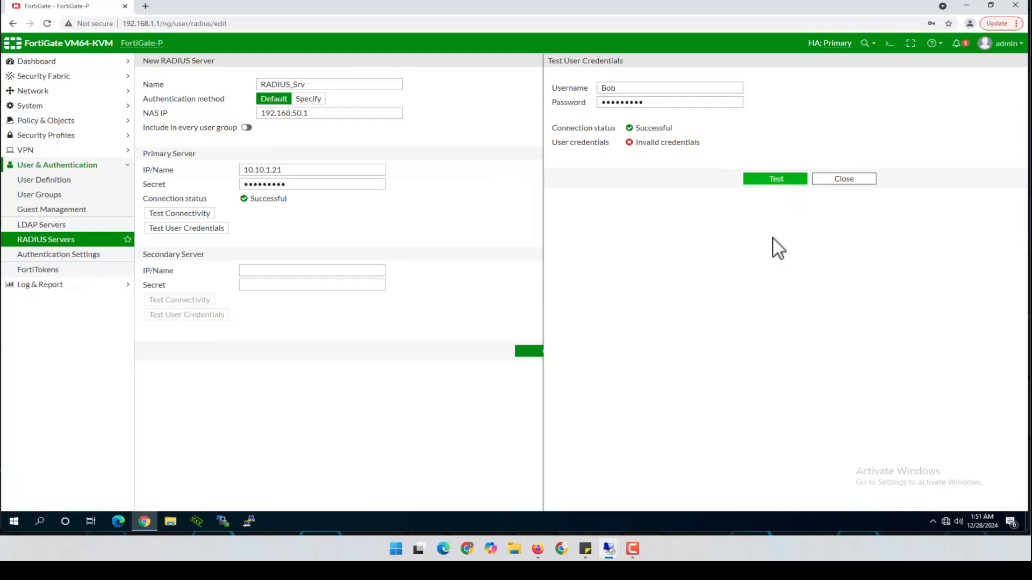
{"action": "mouse_move", "coordinate": [610, 547]}
{"action": "left_click", "coordinate": [636, 484]}
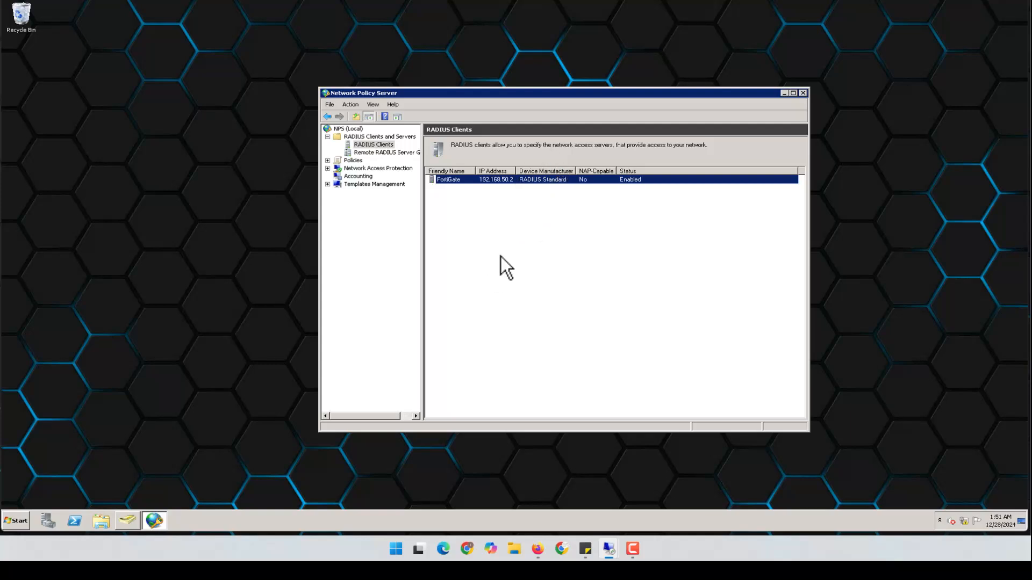
Step: Expand Policies to list the two Deny Access network policies, then open the Start menu
{"action": "left_click", "coordinate": [353, 161]}
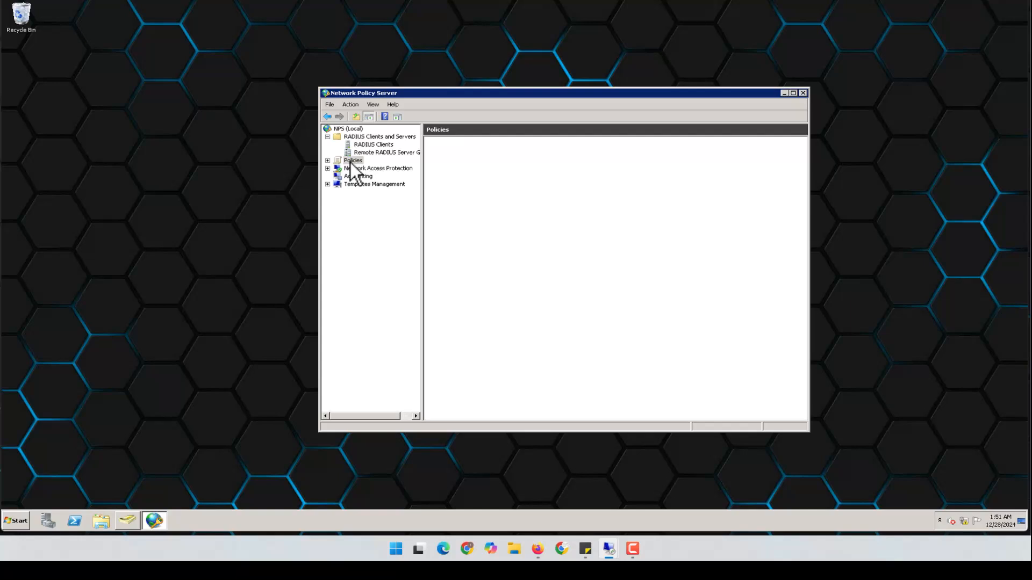
{"action": "left_click", "coordinate": [328, 160]}
{"action": "left_click", "coordinate": [378, 176]}
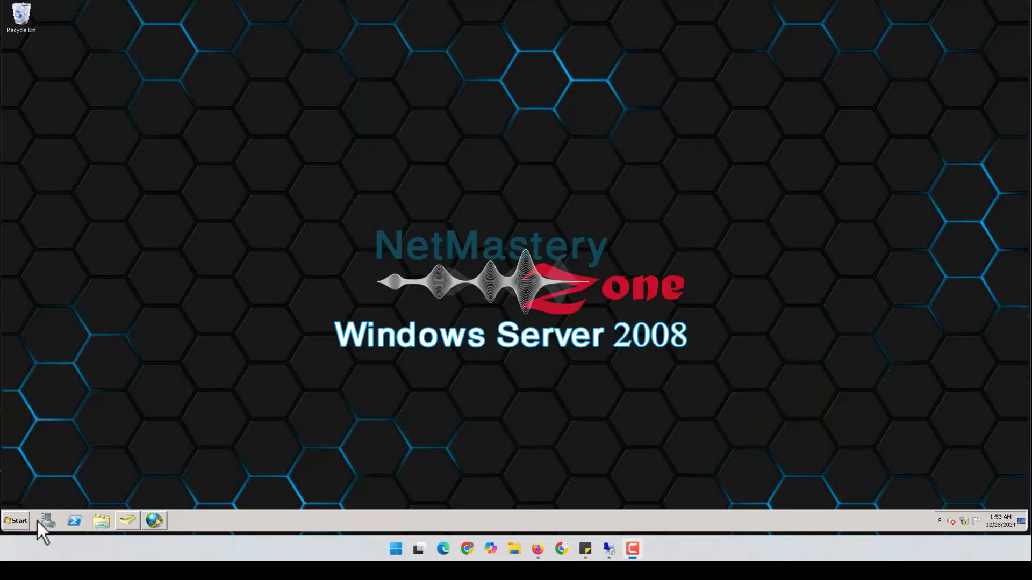
{"action": "left_click", "coordinate": [18, 520]}
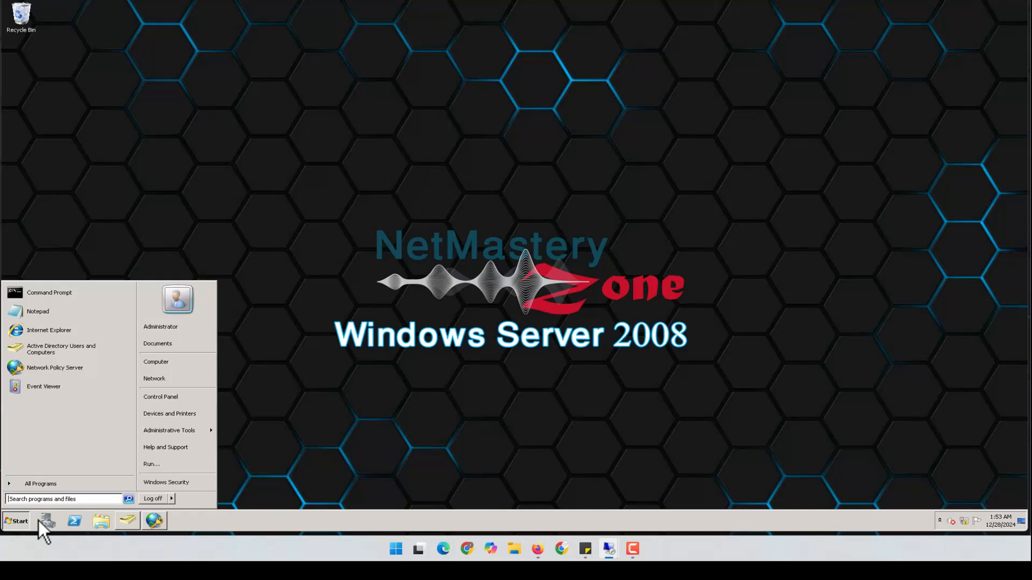
Step: Launch Event Viewer with an 'ev' search and open the Windows Logs Security log
{"action": "type", "text": "ev"}
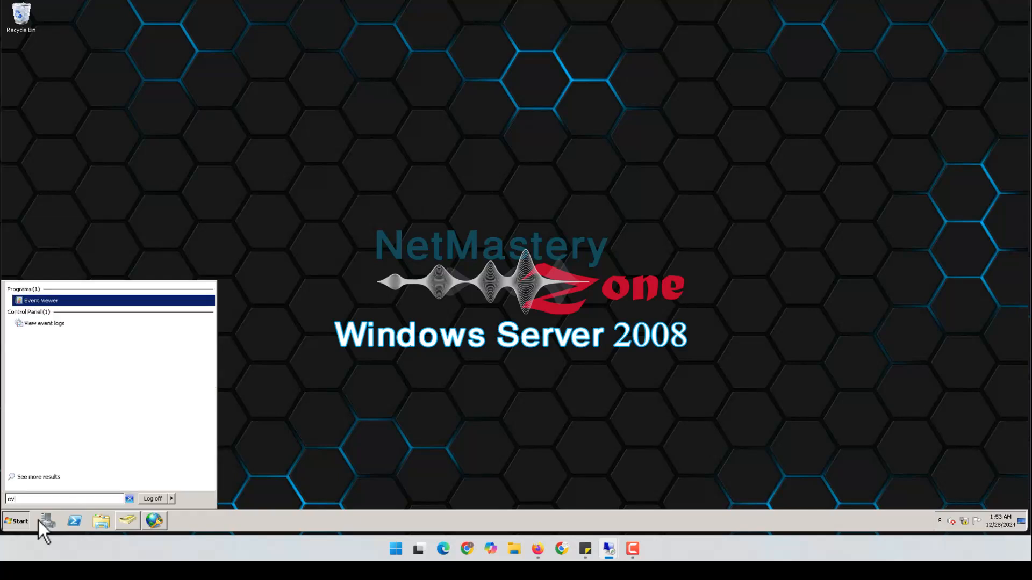
{"action": "left_click", "coordinate": [61, 301]}
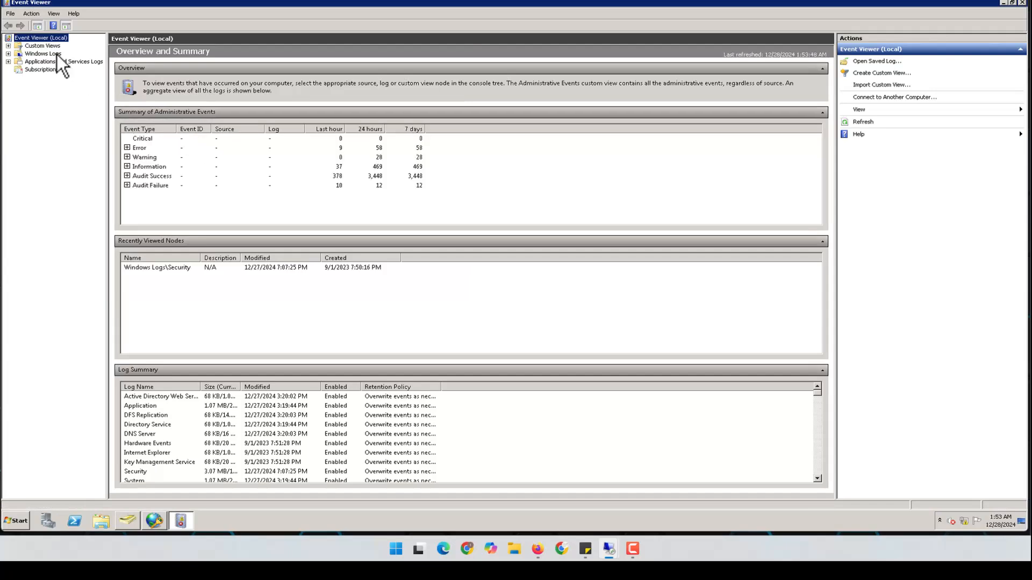
{"action": "left_click", "coordinate": [56, 53]}
{"action": "double_click", "coordinate": [16, 57]}
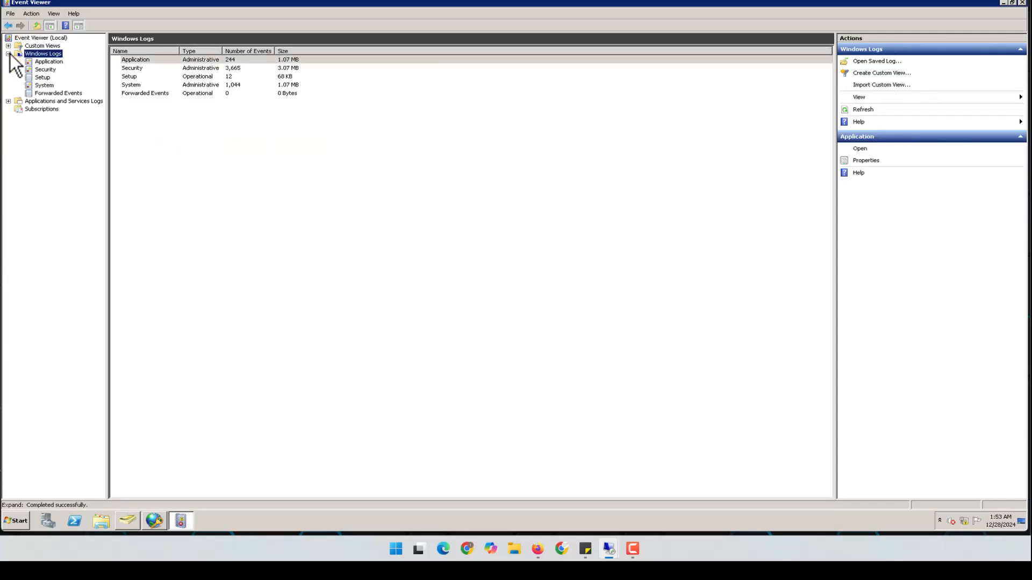
{"action": "left_click", "coordinate": [46, 69]}
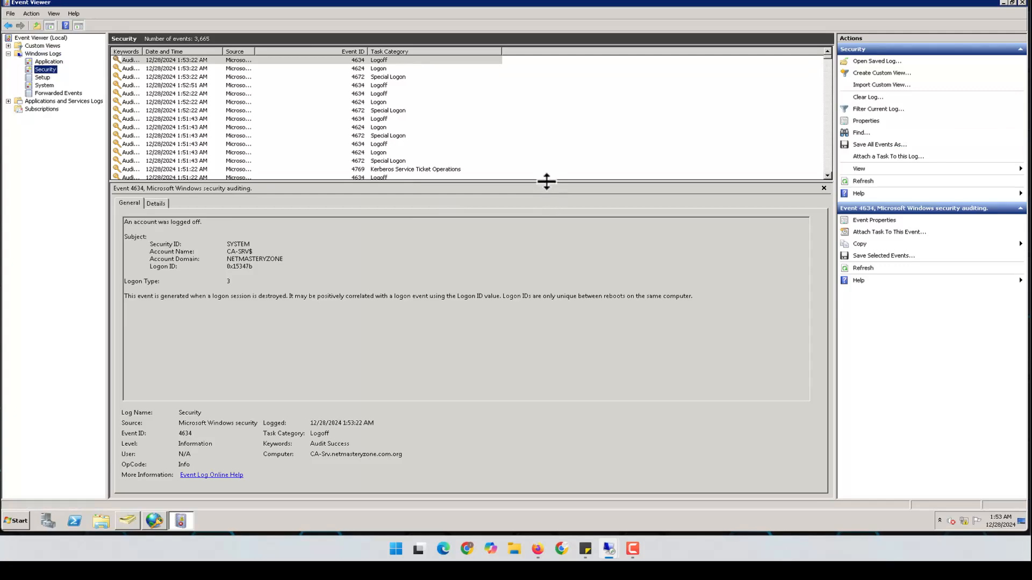
Step: Scroll the Security log and select event 6273, the Network Policy Server access denial
{"action": "left_click_drag", "start_coordinate": [546, 181], "coordinate": [548, 276]}
{"action": "left_click", "coordinate": [827, 176]}
{"action": "left_click", "coordinate": [827, 176]}
{"action": "left_click", "coordinate": [827, 176]}
{"action": "left_click", "coordinate": [827, 176]}
{"action": "left_click", "coordinate": [827, 177]}
{"action": "left_click", "coordinate": [827, 177]}
{"action": "left_click", "coordinate": [827, 176]}
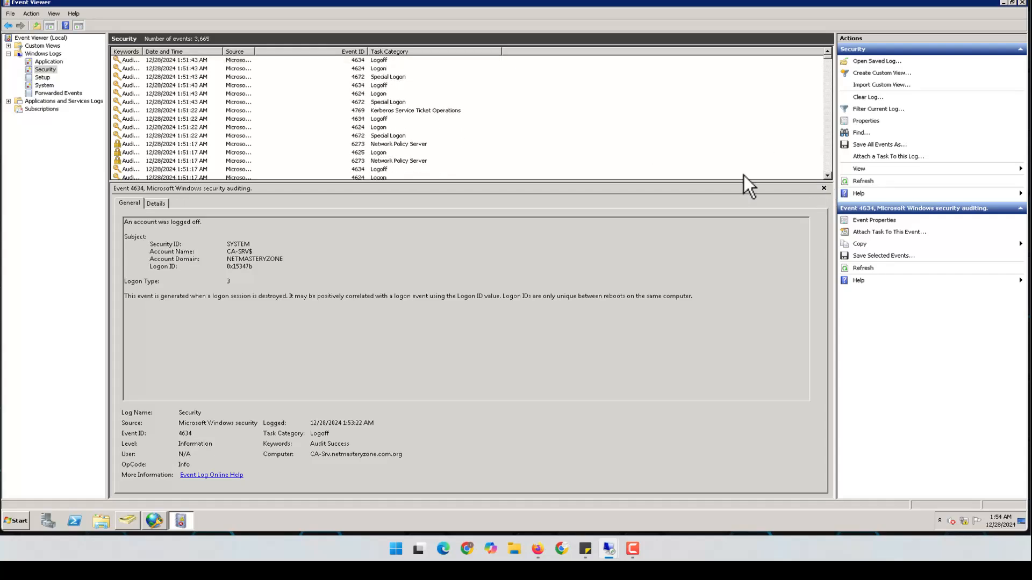
{"action": "left_click", "coordinate": [411, 147]}
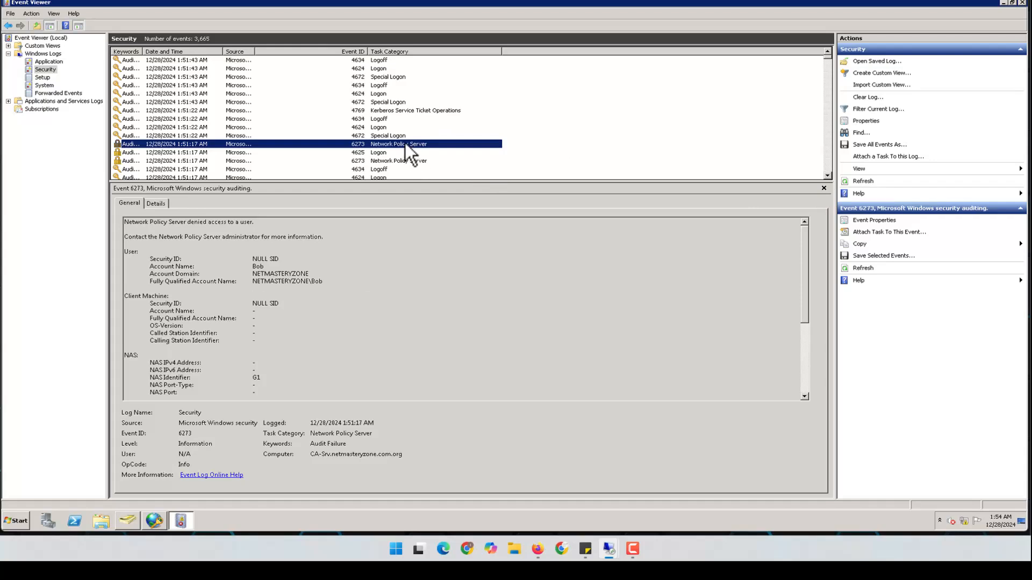
Step: Highlight event 6273's CHAP reversible-password denial reason in Details, then return to the NPS console
{"action": "double_click", "coordinate": [405, 142]}
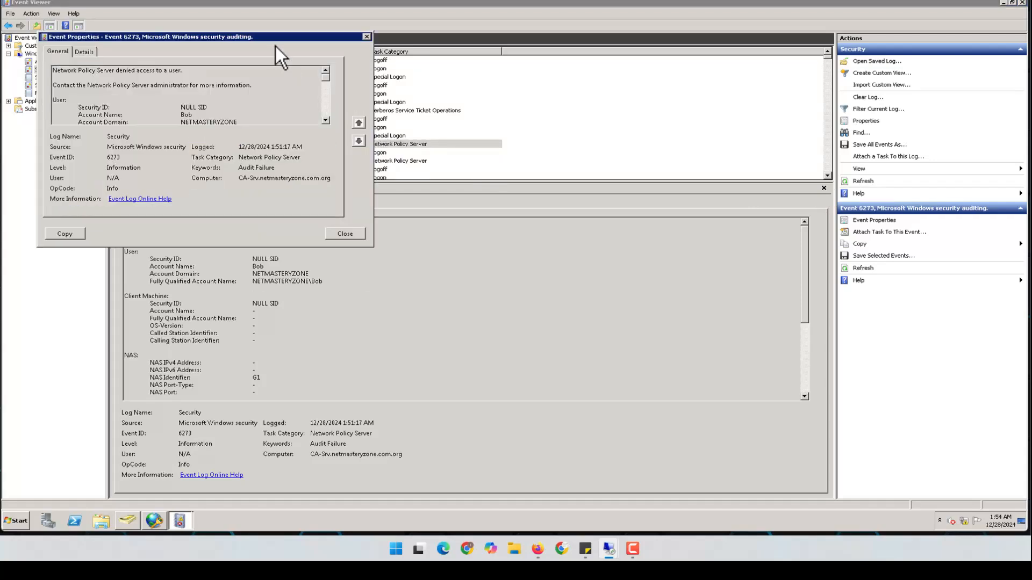
{"action": "left_click_drag", "start_coordinate": [277, 38], "coordinate": [514, 75]}
{"action": "left_click", "coordinate": [321, 90]}
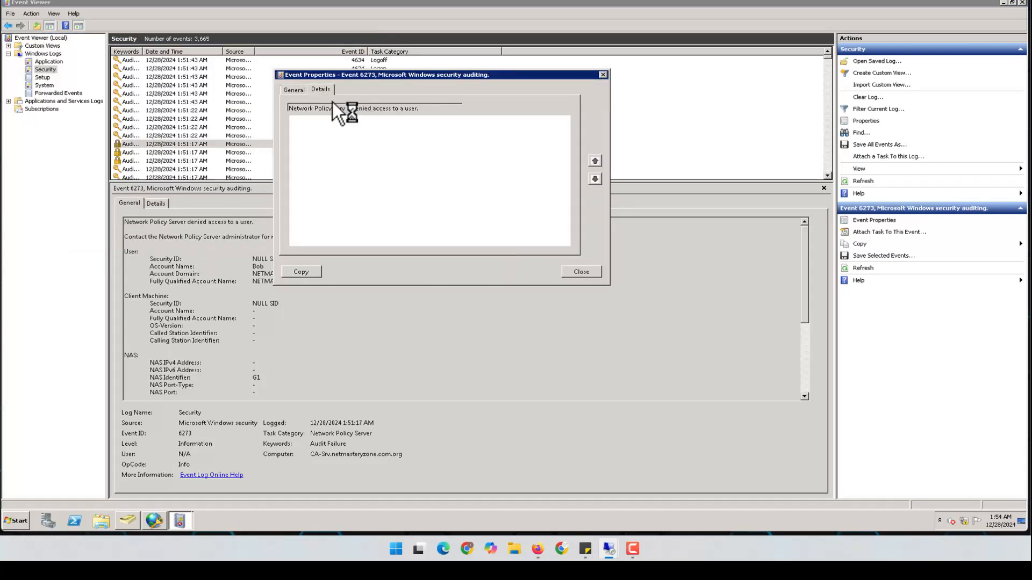
{"action": "left_click_drag", "start_coordinate": [594, 285], "coordinate": [594, 412]}
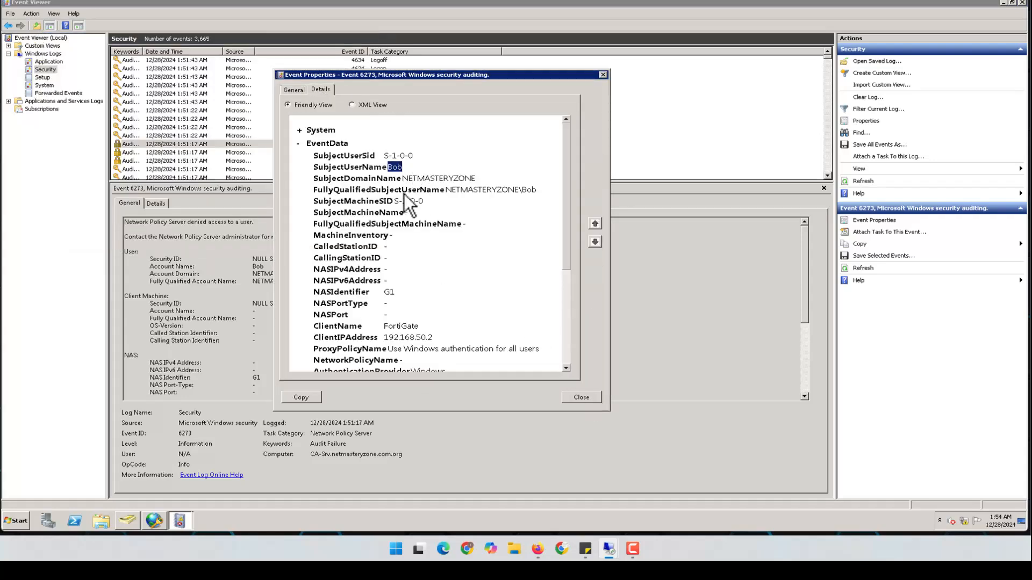
{"action": "left_click_drag", "start_coordinate": [569, 188], "coordinate": [566, 325]}
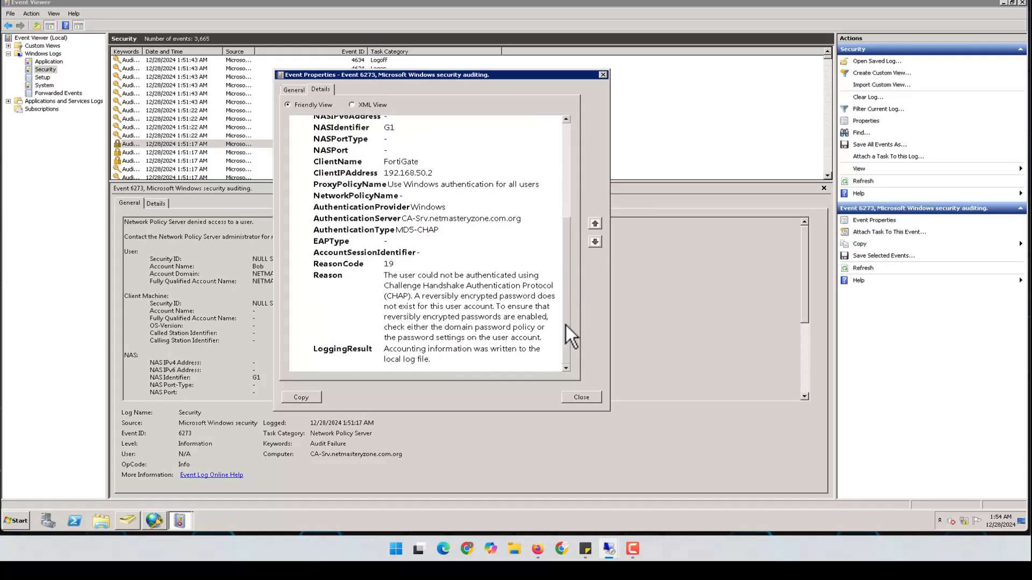
{"action": "left_click_drag", "start_coordinate": [394, 281], "coordinate": [472, 354]}
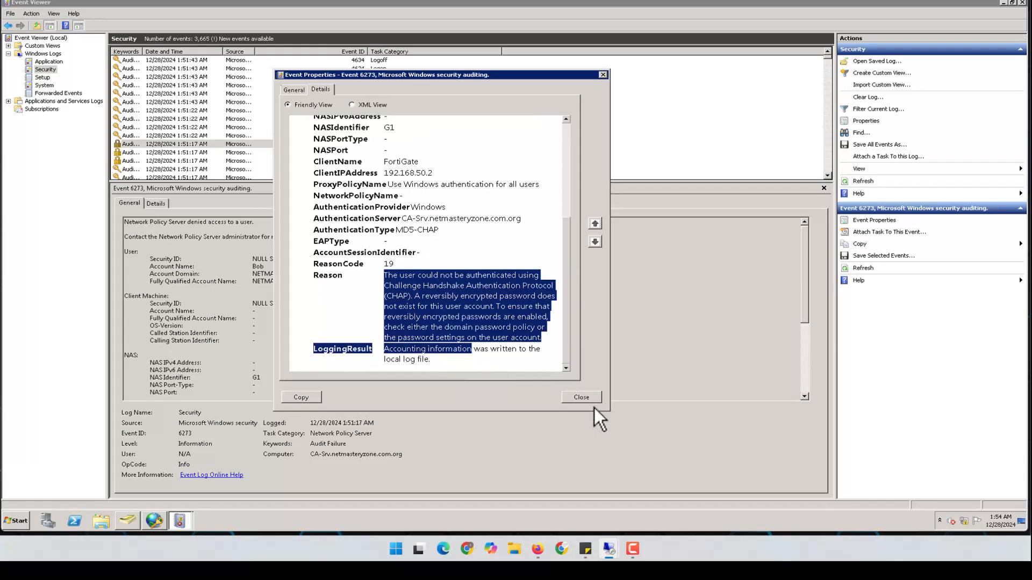
{"action": "left_click", "coordinate": [153, 520]}
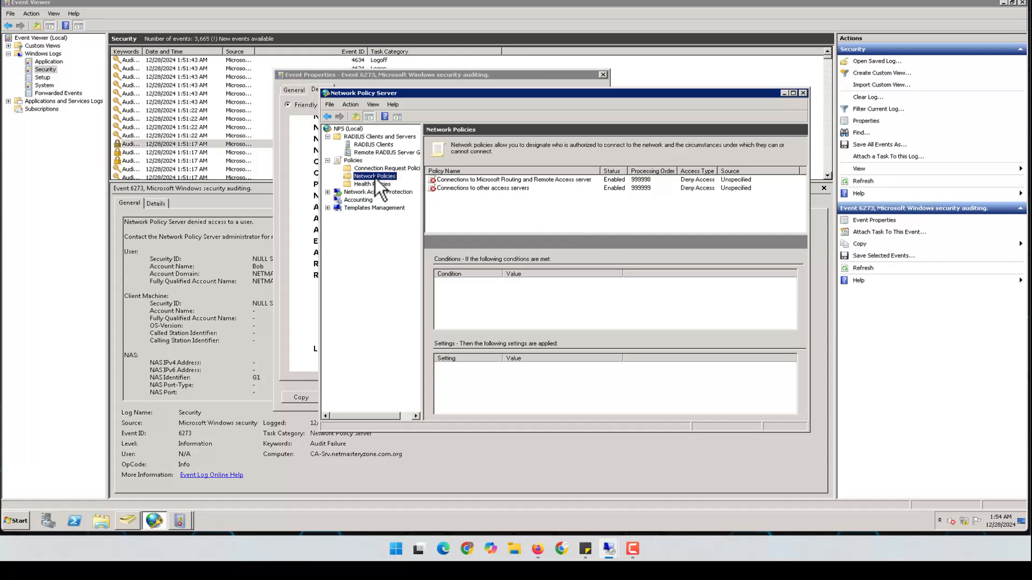
Step: Start a new network policy named 'Admin_Access' with access server type Unspecified
{"action": "right_click", "coordinate": [391, 178]}
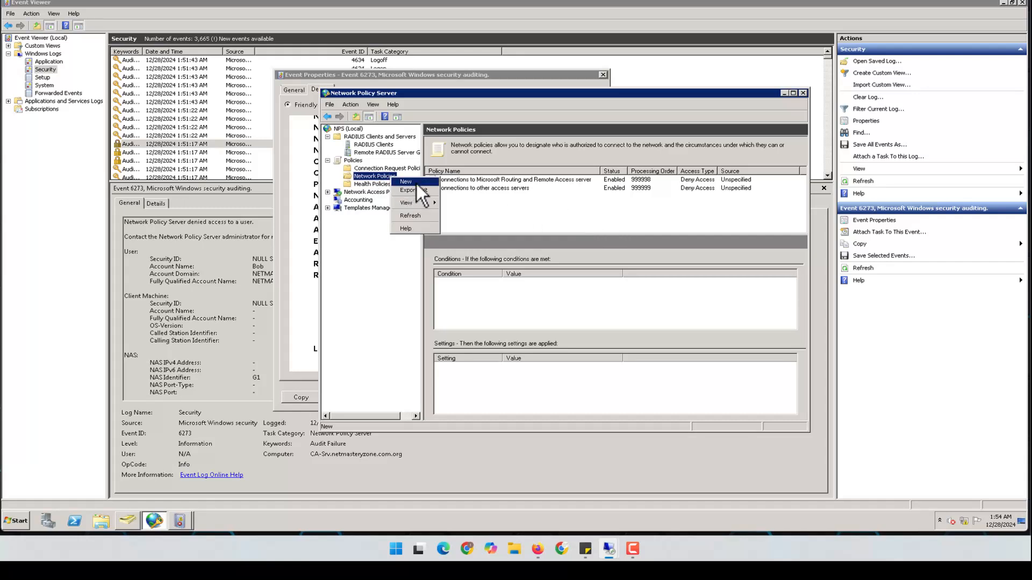
{"action": "left_click", "coordinate": [417, 184]}
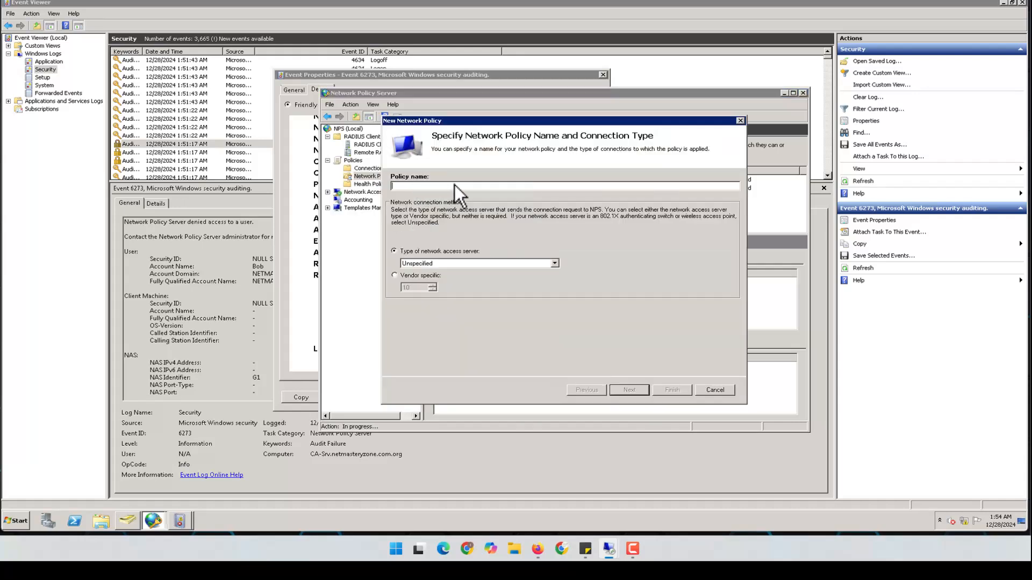
{"action": "type", "text": "Admin_Access"}
{"action": "left_click", "coordinate": [459, 263]}
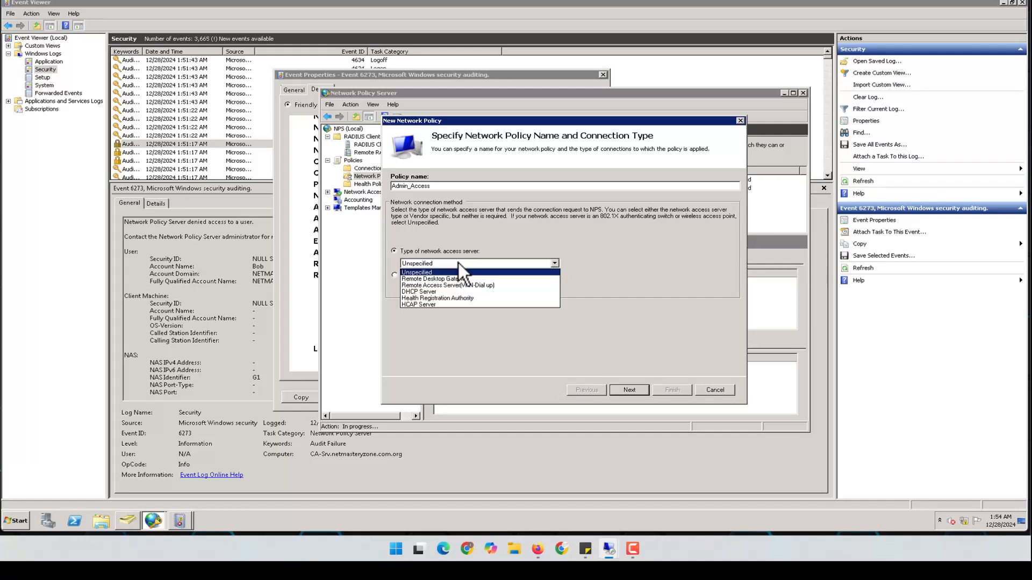
{"action": "left_click", "coordinate": [459, 263]}
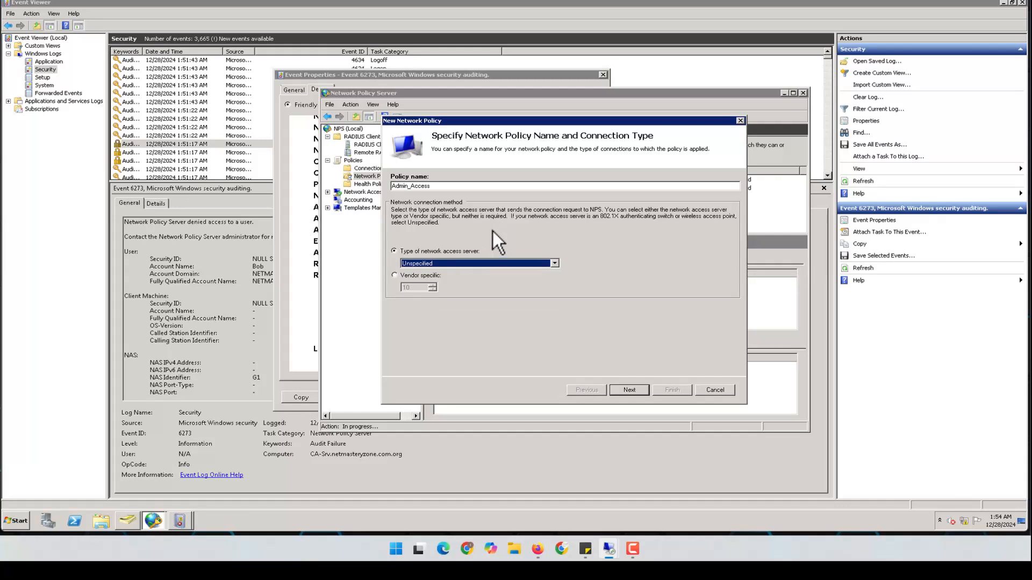
{"action": "left_click", "coordinate": [536, 260]}
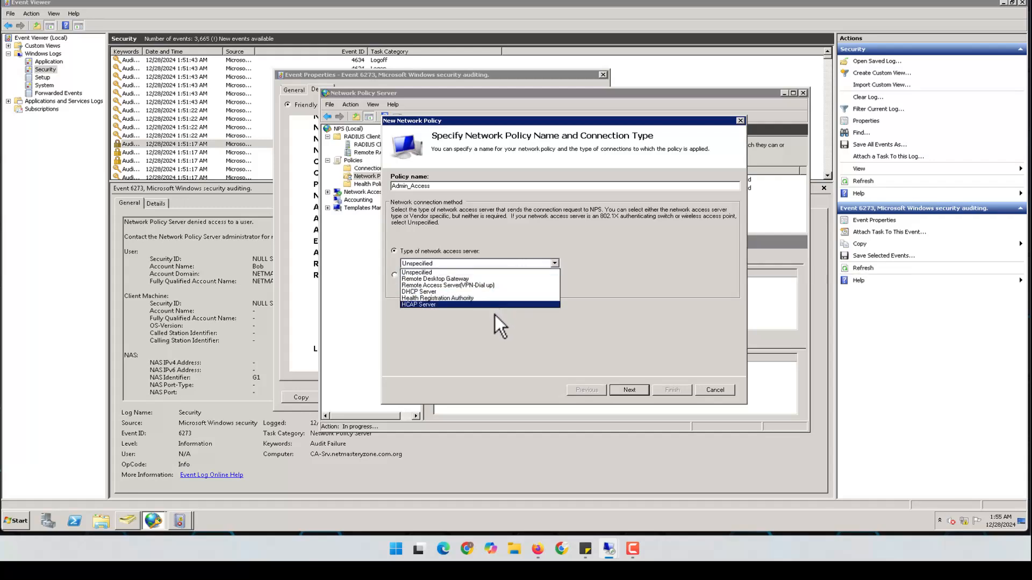
{"action": "left_click", "coordinate": [631, 253]}
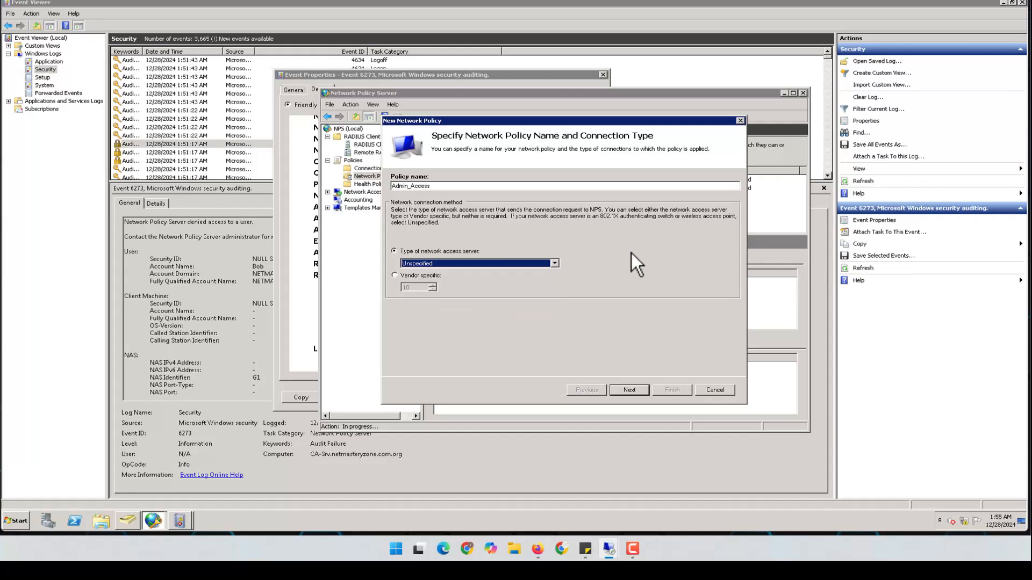
Step: Try vendor-specific type 12356, revert to the standard Unspecified type, and advance to conditions
{"action": "left_click", "coordinate": [399, 279]}
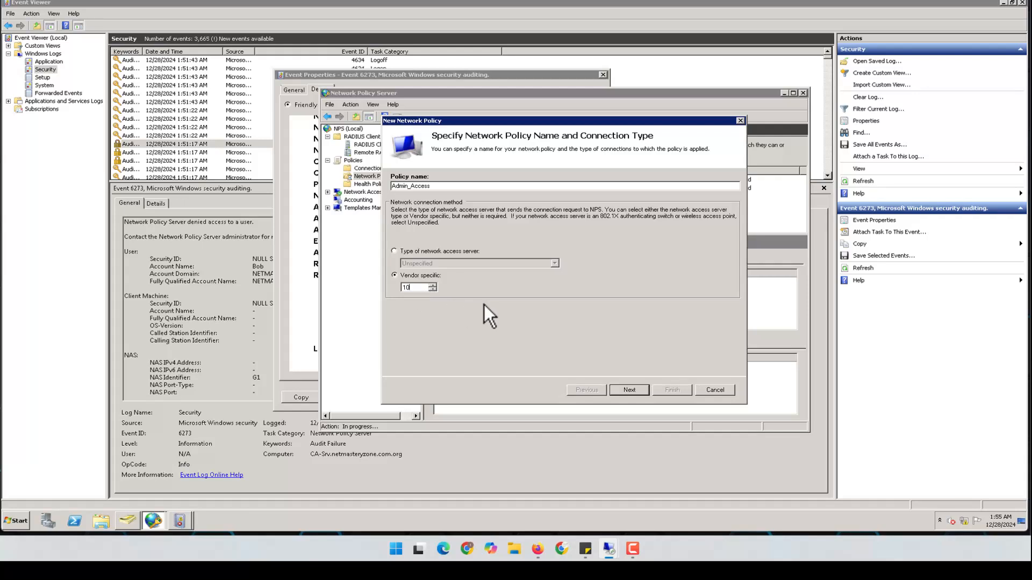
{"action": "double_click", "coordinate": [419, 287]}
{"action": "type", "text": "12356"}
{"action": "left_click", "coordinate": [629, 389]}
{"action": "left_click", "coordinate": [586, 390]}
{"action": "left_click", "coordinate": [396, 252]}
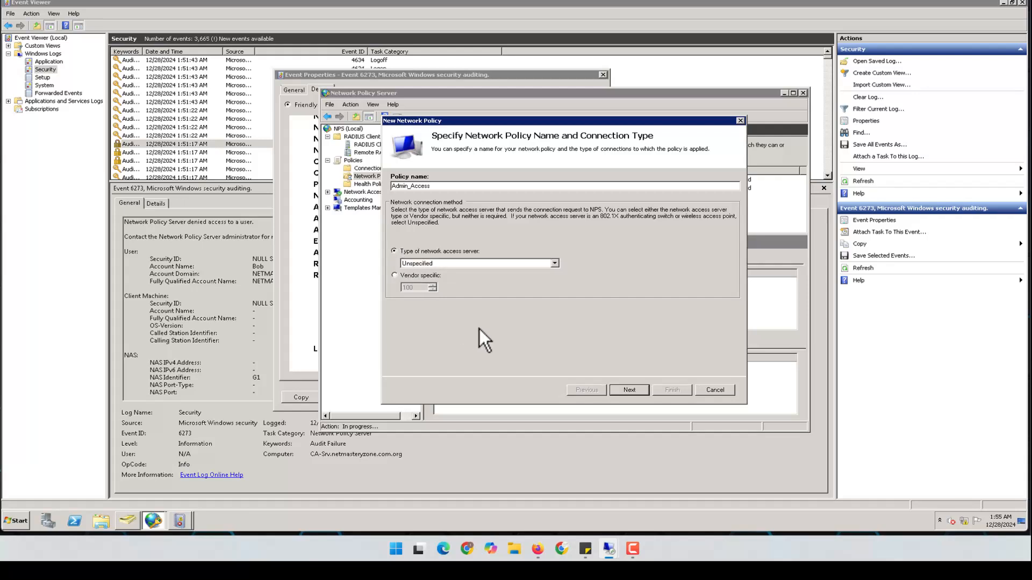
{"action": "left_click", "coordinate": [633, 390]}
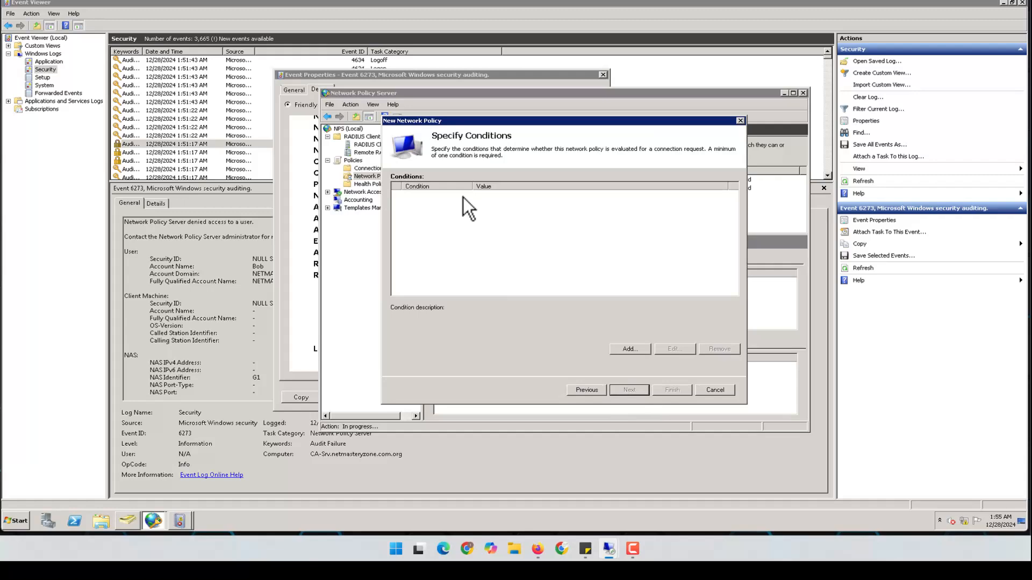
Step: Open the condition picker and compare the Windows Groups, Machine Groups and User Groups conditions
{"action": "left_click", "coordinate": [628, 348]}
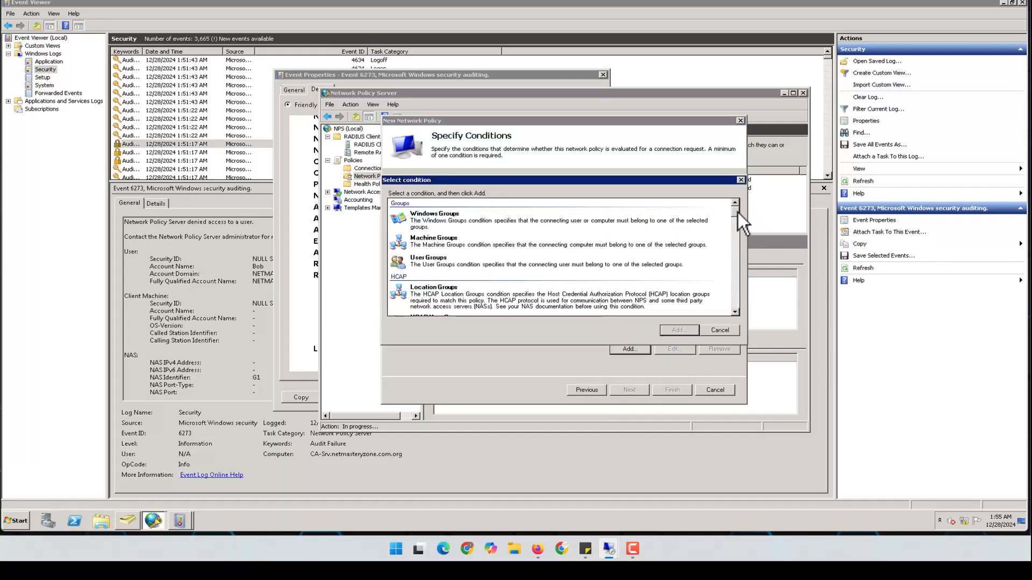
{"action": "mouse_move", "coordinate": [738, 212]}
{"action": "left_mouse_down"}
{"action": "mouse_move", "coordinate": [736, 309]}
{"action": "mouse_move", "coordinate": [736, 196]}
{"action": "left_mouse_up"}
{"action": "left_click", "coordinate": [467, 227]}
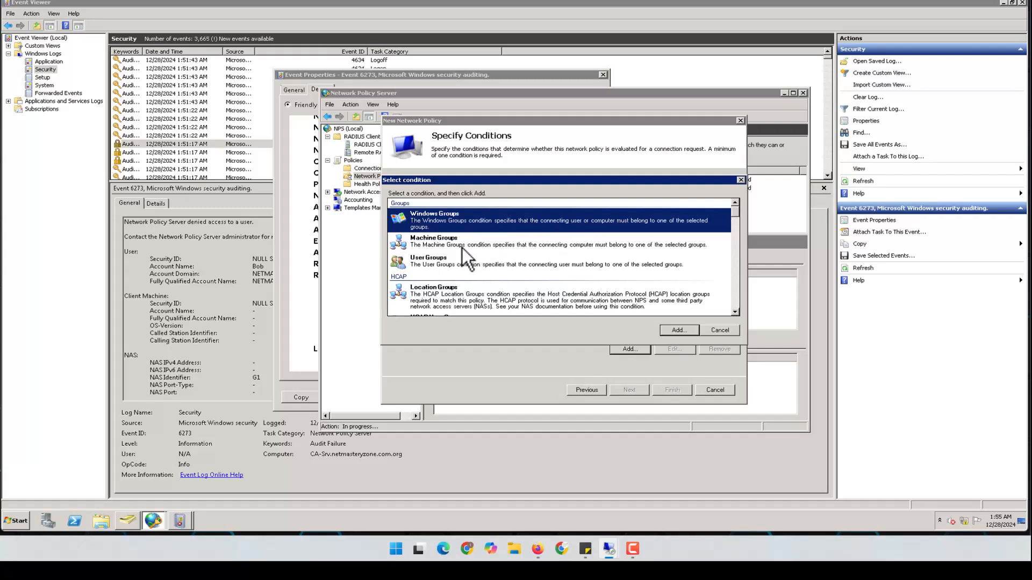
{"action": "left_click", "coordinate": [463, 247]}
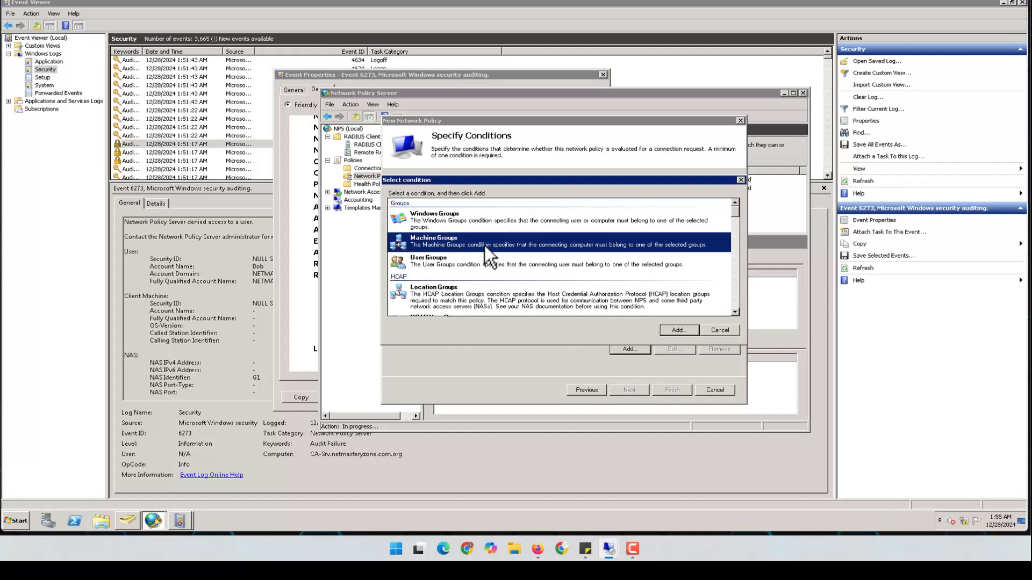
{"action": "left_click", "coordinate": [469, 263]}
Step: Browse the remaining conditions, then choose User Groups and add it to the policy
{"action": "scroll", "coordinate": [527, 259], "scroll_direction": "down", "scroll_amount": 2}
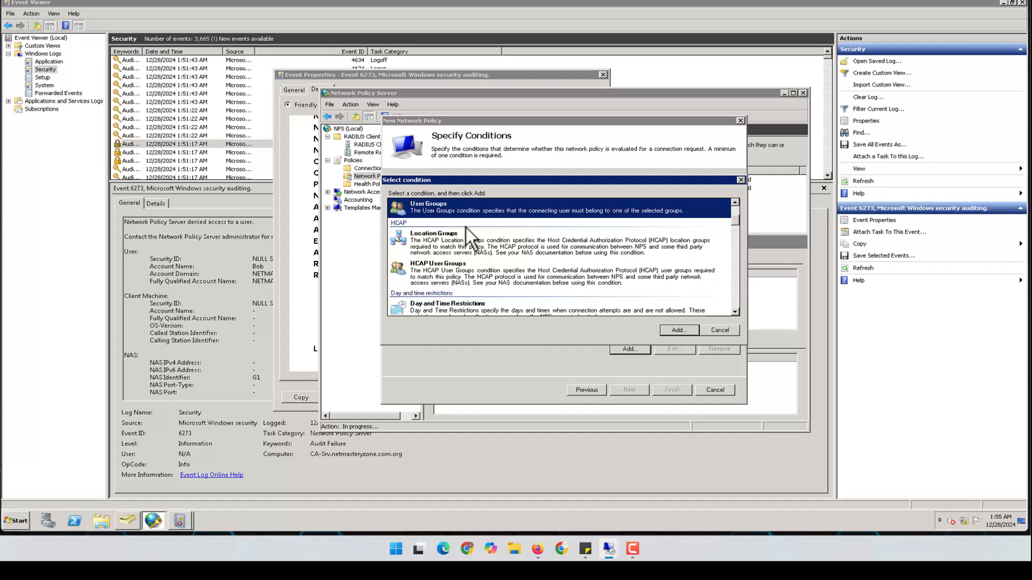
{"action": "scroll", "coordinate": [468, 247], "scroll_direction": "down", "scroll_amount": 6}
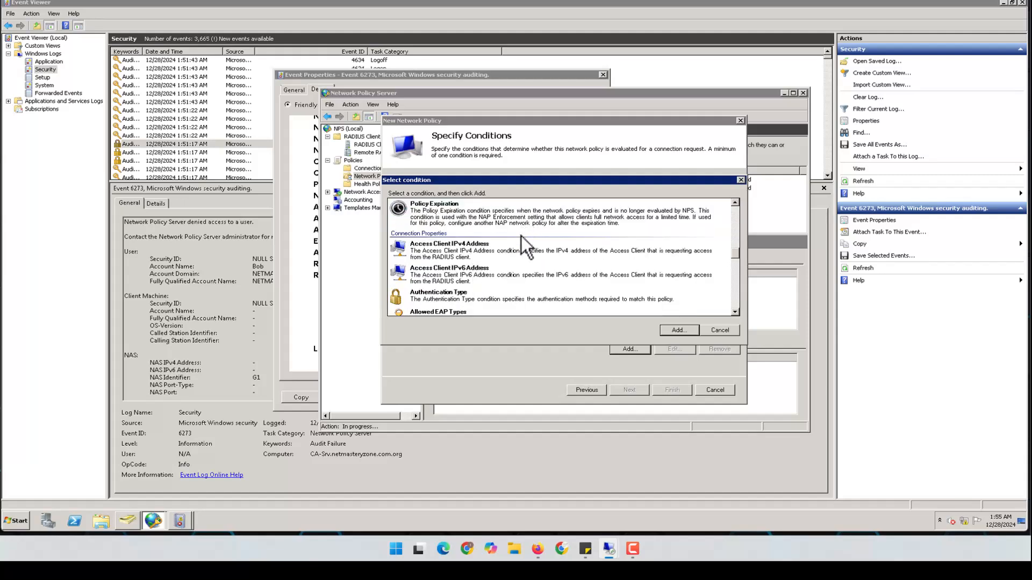
{"action": "scroll", "coordinate": [521, 239], "scroll_direction": "down", "scroll_amount": 4}
{"action": "scroll", "coordinate": [520, 241], "scroll_direction": "down", "scroll_amount": 8}
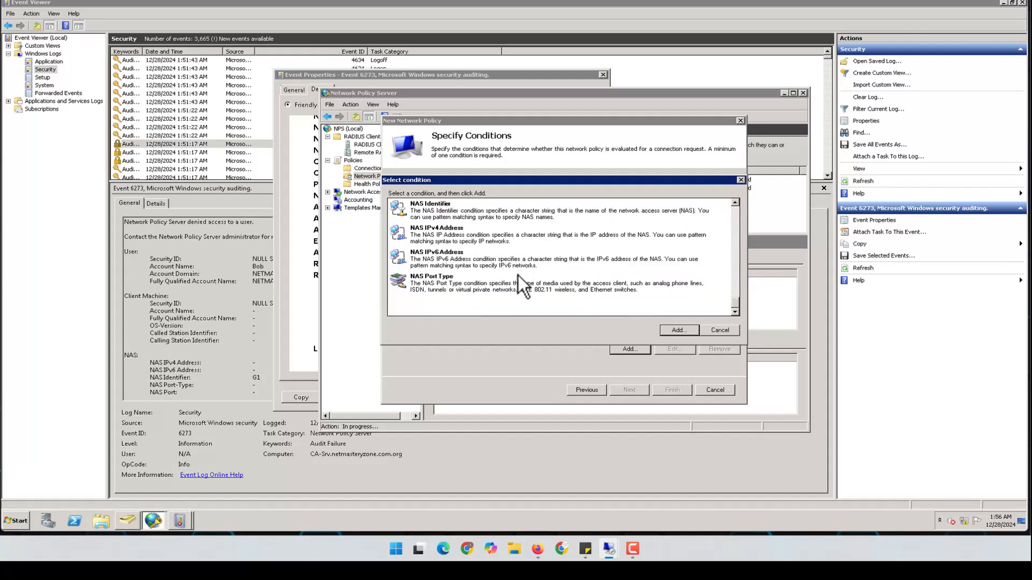
{"action": "scroll", "coordinate": [518, 276], "scroll_direction": "up", "scroll_amount": 12}
{"action": "scroll", "coordinate": [500, 217], "scroll_direction": "up", "scroll_amount": 5}
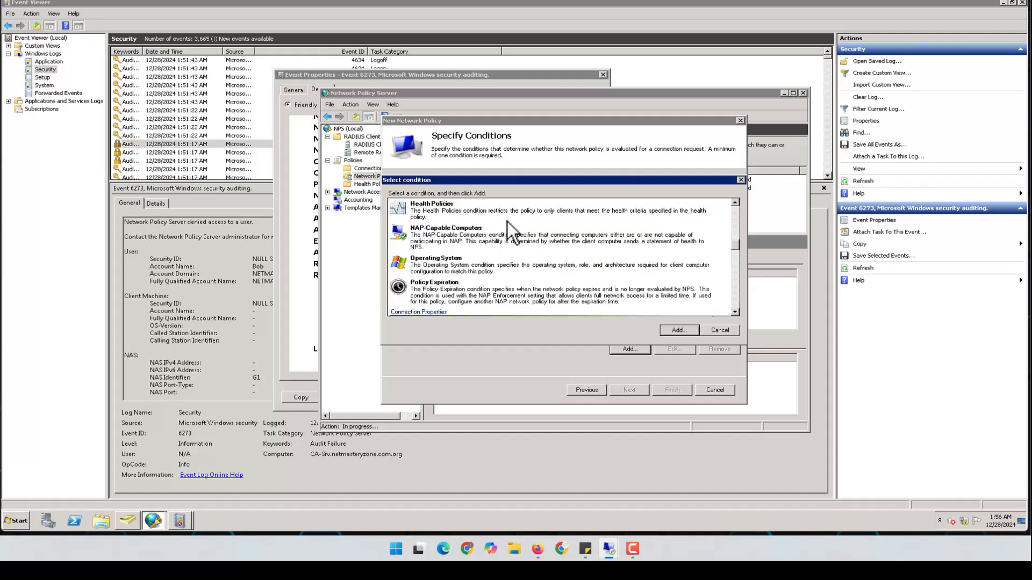
{"action": "scroll", "coordinate": [502, 278], "scroll_direction": "up", "scroll_amount": 2}
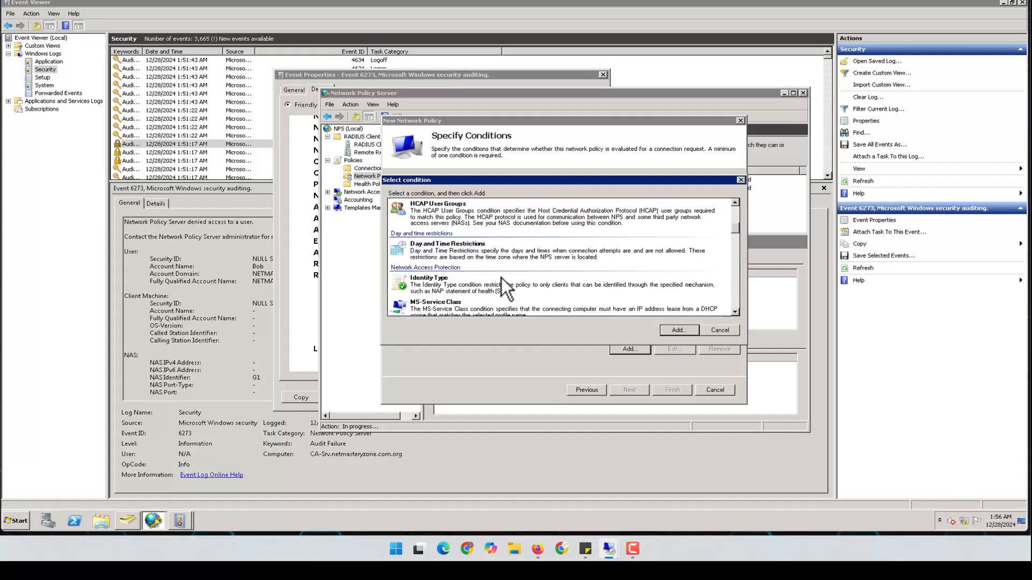
{"action": "left_click", "coordinate": [447, 251]}
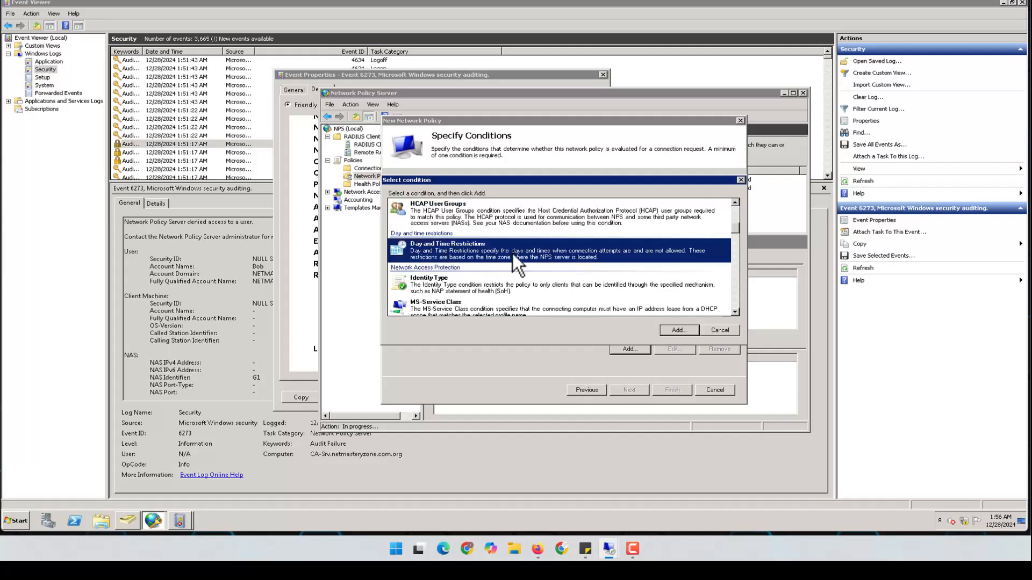
{"action": "scroll", "coordinate": [511, 254], "scroll_direction": "up", "scroll_amount": 3}
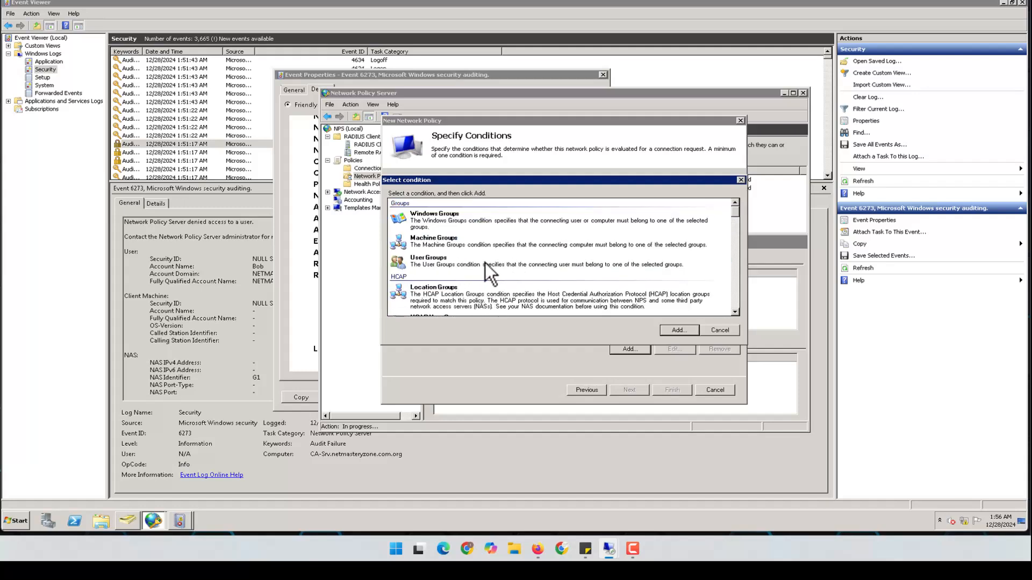
{"action": "left_click", "coordinate": [444, 263]}
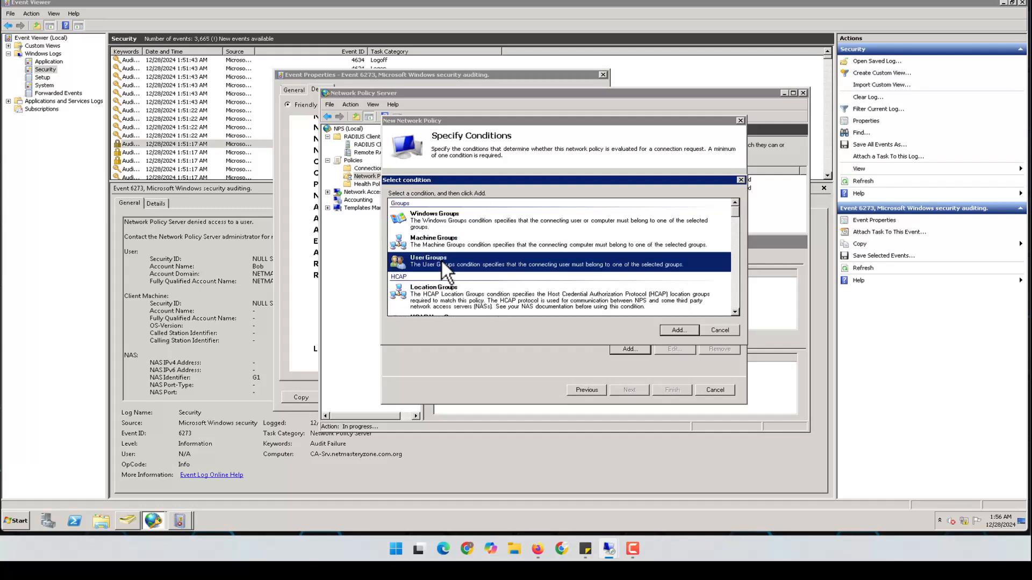
{"action": "left_click", "coordinate": [683, 329]}
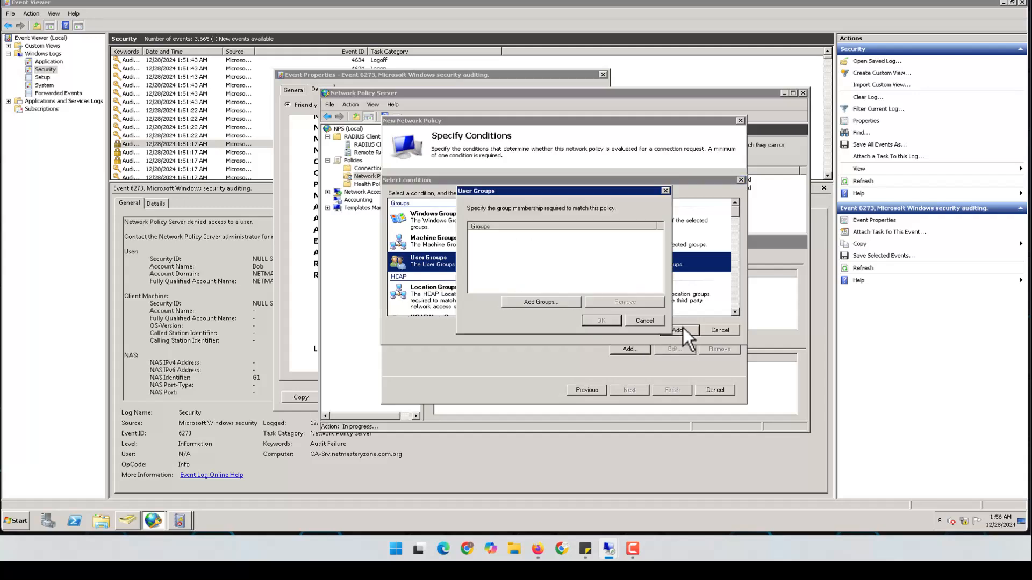
Step: Require membership in NETMASTERYZONE\Admin_Group, found by checking the name 'Adm', and continue
{"action": "left_click", "coordinate": [542, 303]}
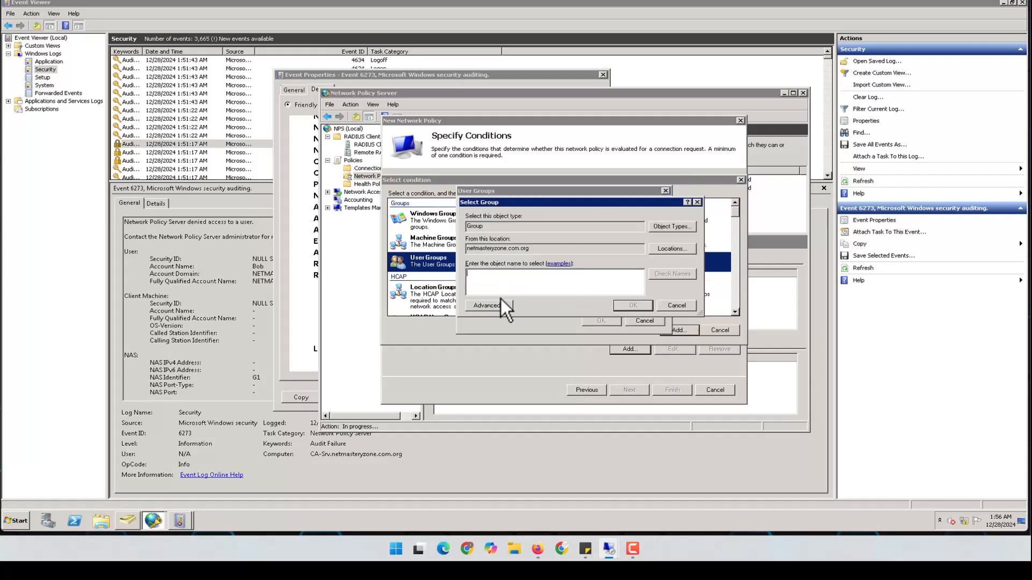
{"action": "type", "text": "Adm"}
{"action": "left_click", "coordinate": [666, 275]}
{"action": "left_click", "coordinate": [637, 305]}
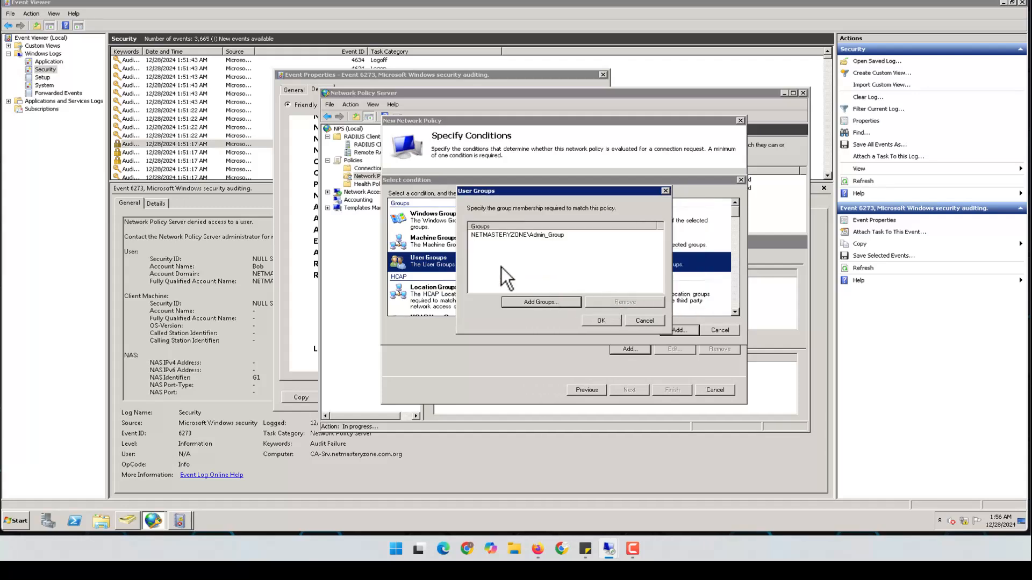
{"action": "left_click", "coordinate": [601, 321]}
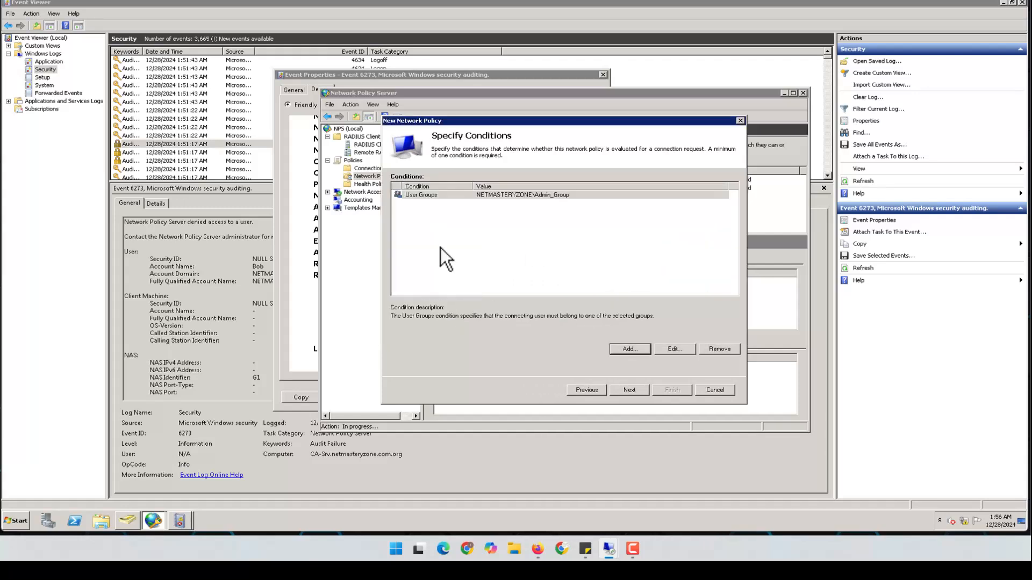
{"action": "left_click", "coordinate": [535, 196]}
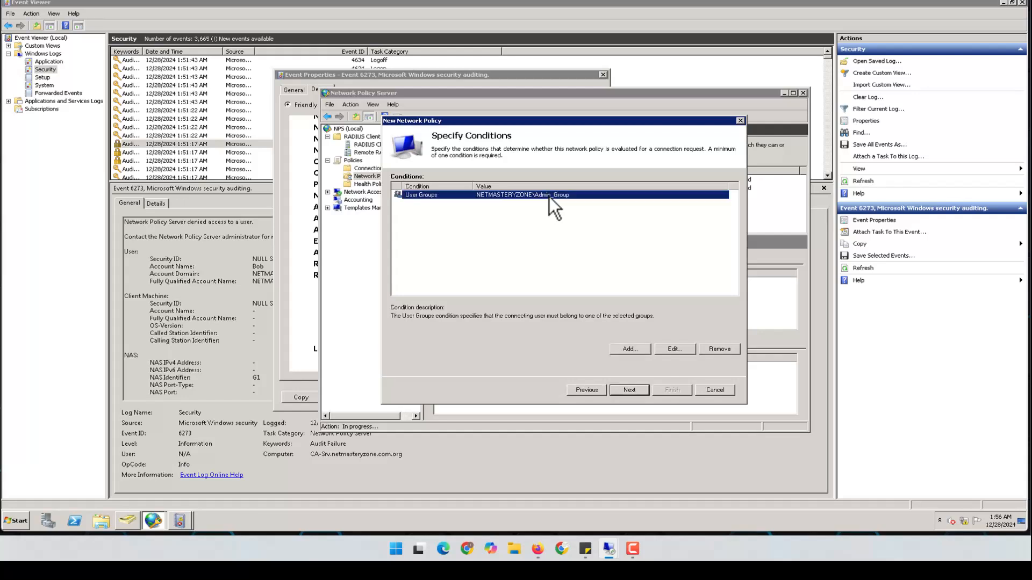
{"action": "left_click", "coordinate": [634, 391]}
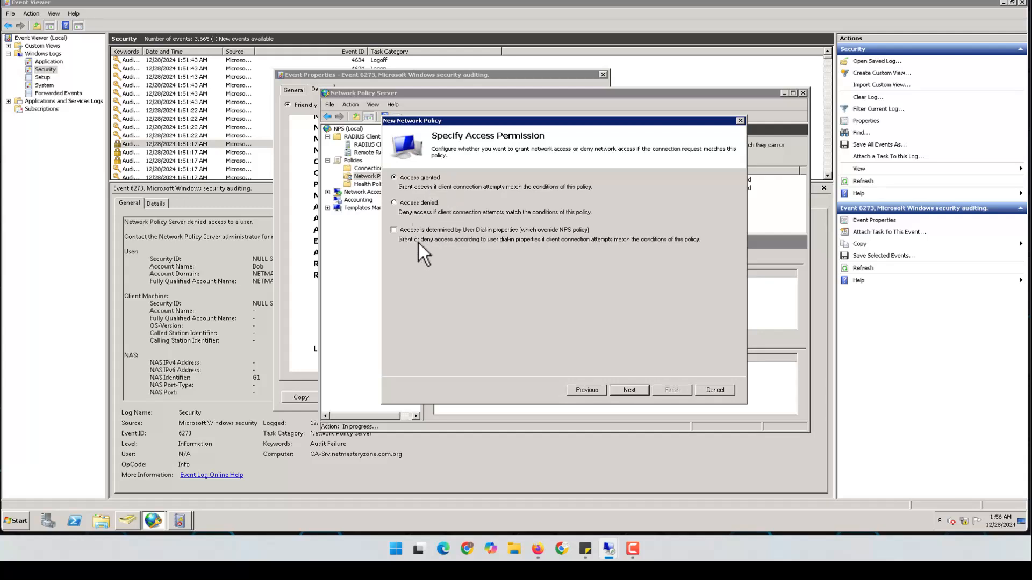
Step: Keep Access granted, default MS-CHAP methods and no constraints, review Vendor Specific, and finish Admin_Access
{"action": "left_click", "coordinate": [634, 391]}
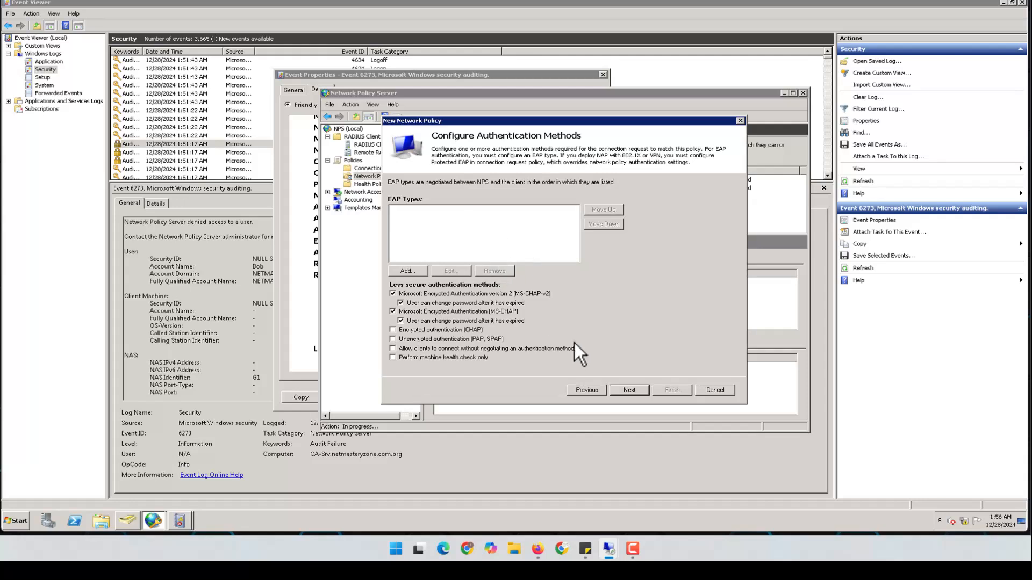
{"action": "left_click", "coordinate": [630, 390]}
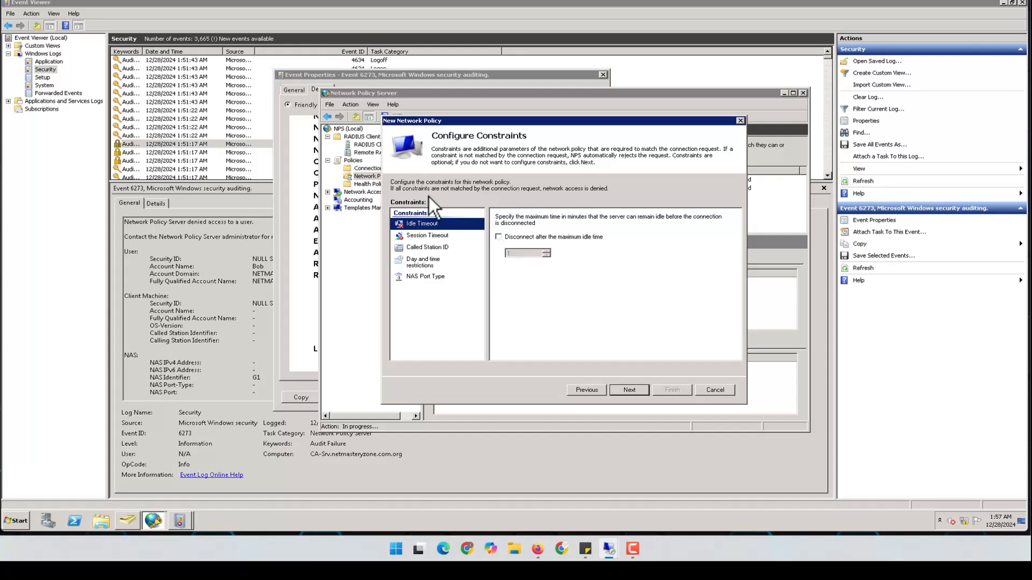
{"action": "left_click", "coordinate": [628, 391]}
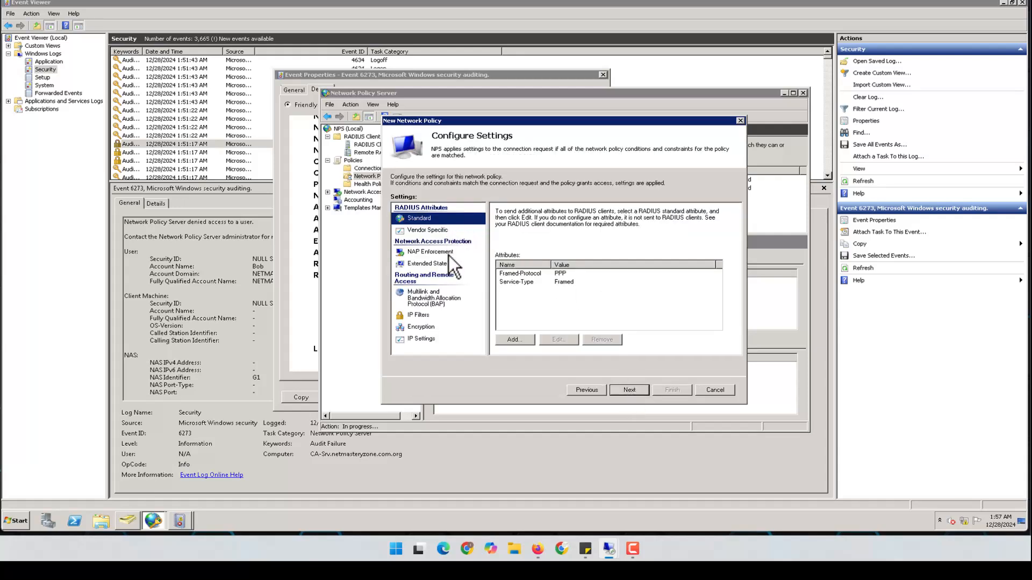
{"action": "left_click", "coordinate": [422, 230]}
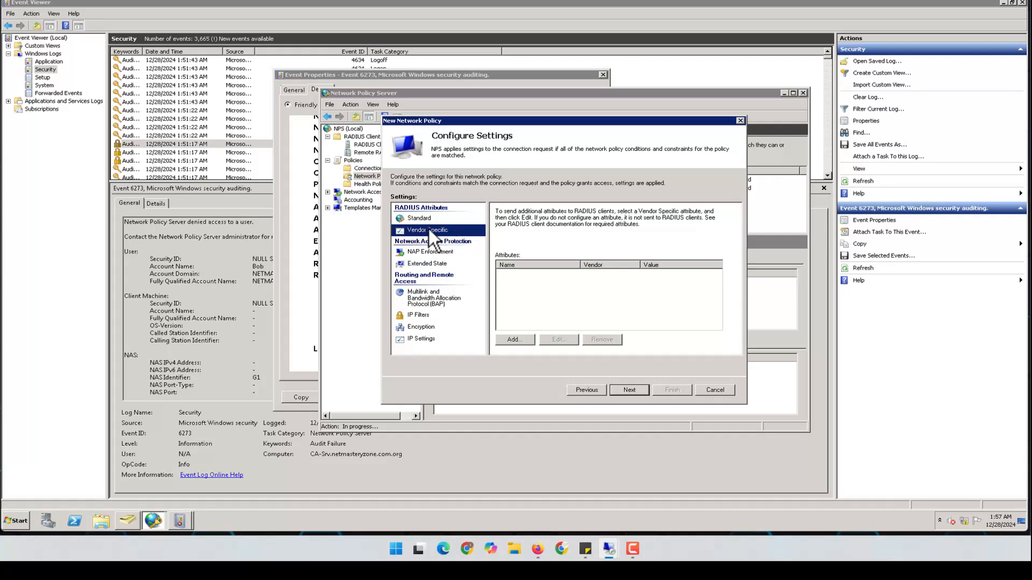
{"action": "left_click", "coordinate": [629, 388]}
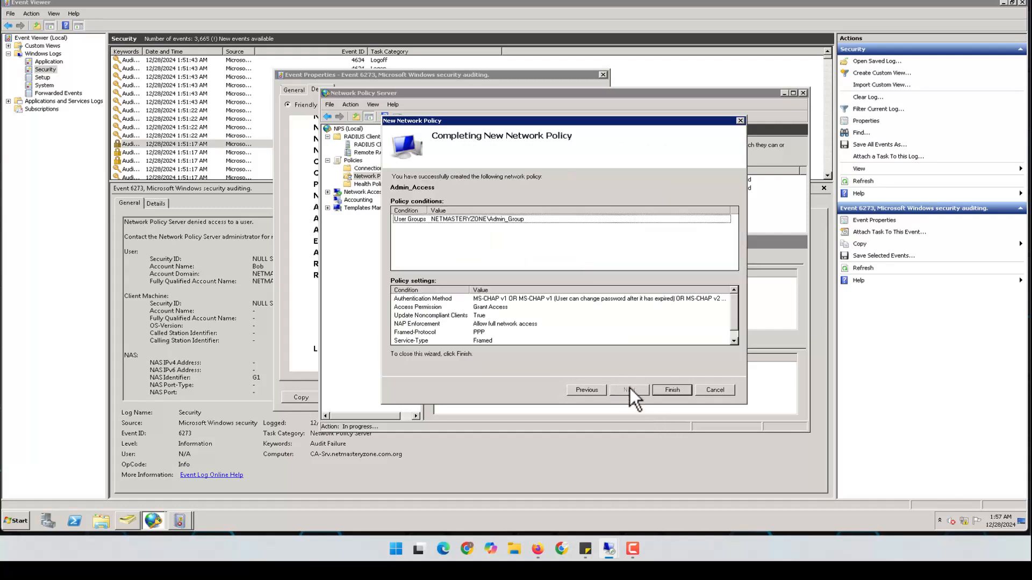
{"action": "left_click", "coordinate": [672, 390]}
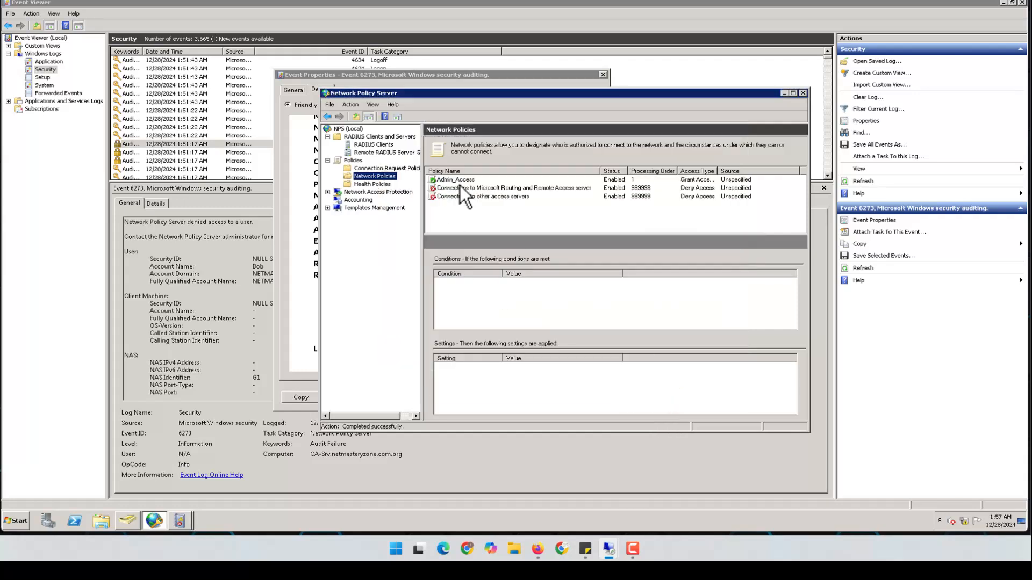
Step: Select Admin_Access to view its Admin_Group condition and MS-CHAP v1/v2 settings
{"action": "left_click", "coordinate": [459, 182]}
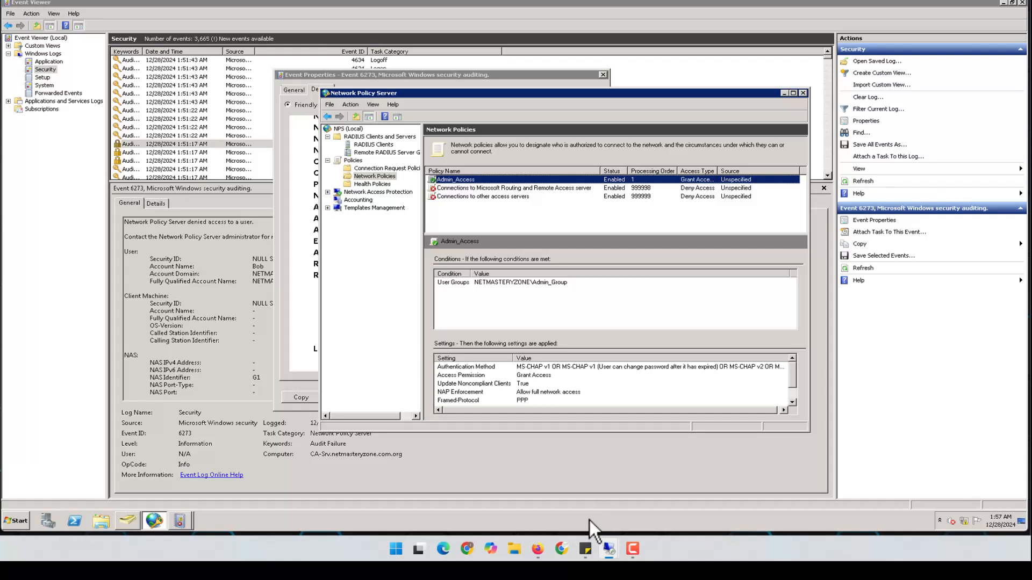
Step: Log back into the FortiGate web GUI with the saved administrator credentials
{"action": "mouse_move", "coordinate": [613, 553]}
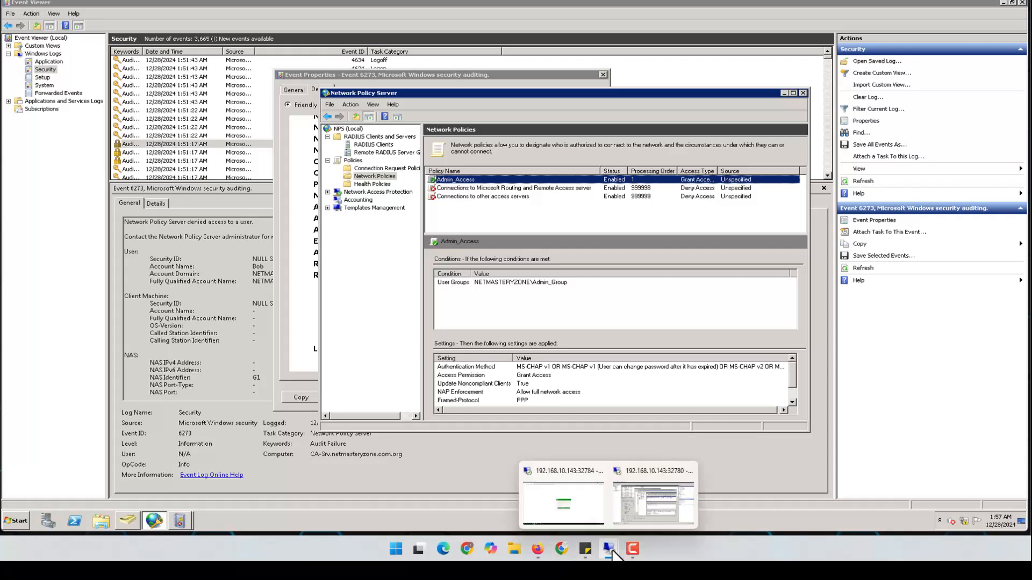
{"action": "left_click", "coordinate": [587, 500]}
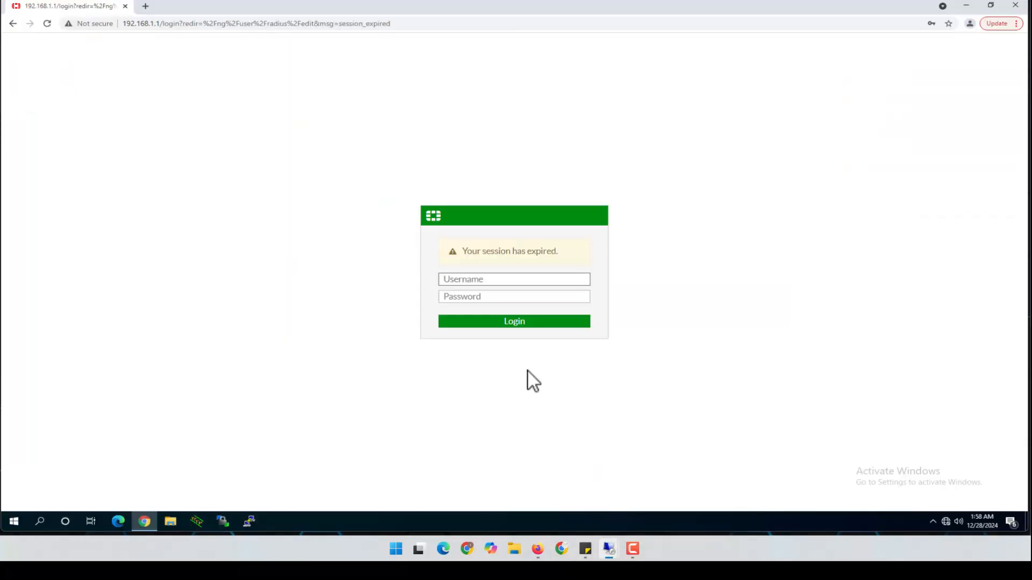
{"action": "left_click", "coordinate": [486, 281]}
{"action": "left_click", "coordinate": [485, 306]}
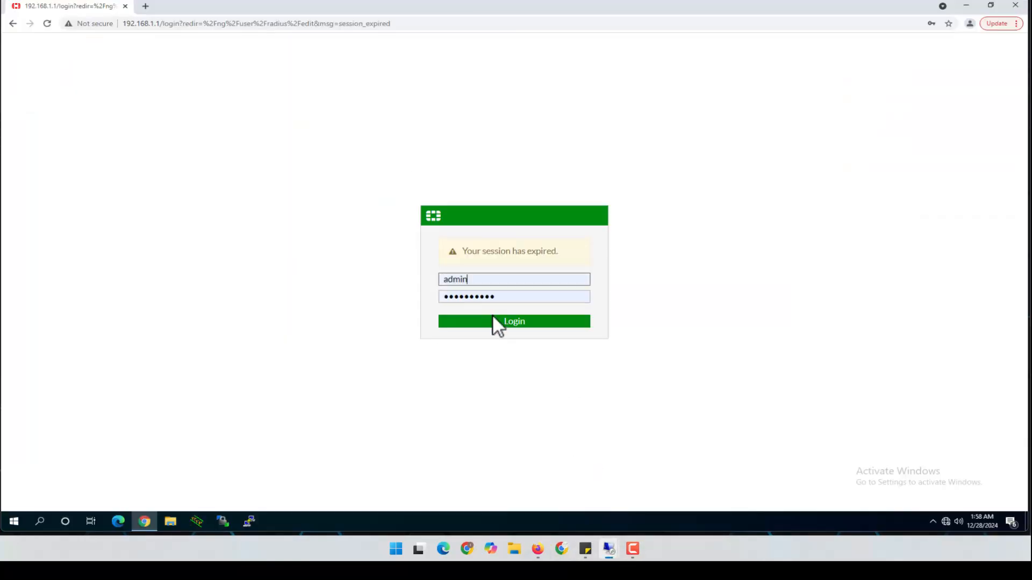
{"action": "left_click", "coordinate": [515, 323]}
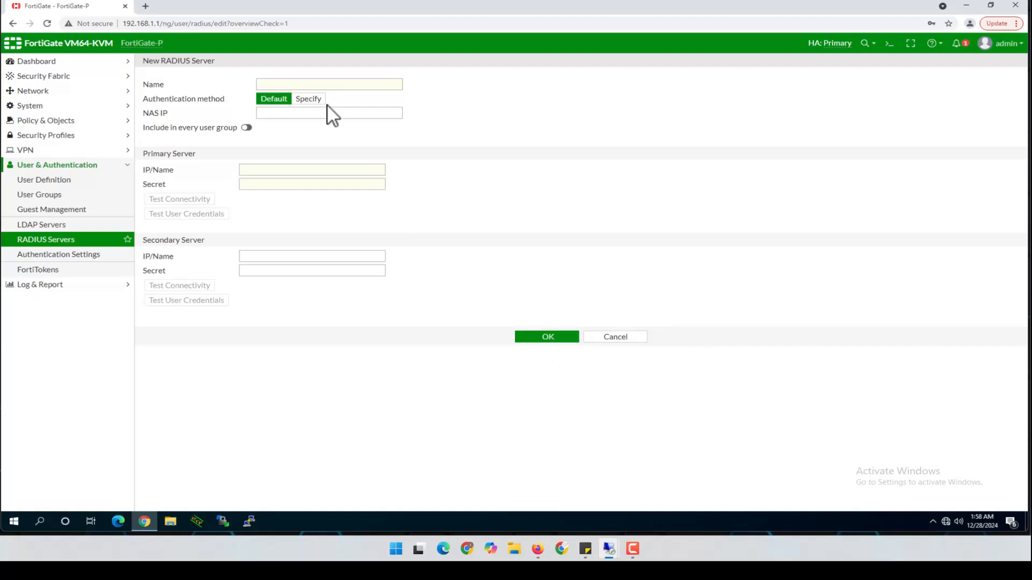
Step: Name the server RADIUS_Srv with NAS IP 192.168.50.1, primary server 10.10.1.21 and a shared secret
{"action": "left_click", "coordinate": [312, 85]}
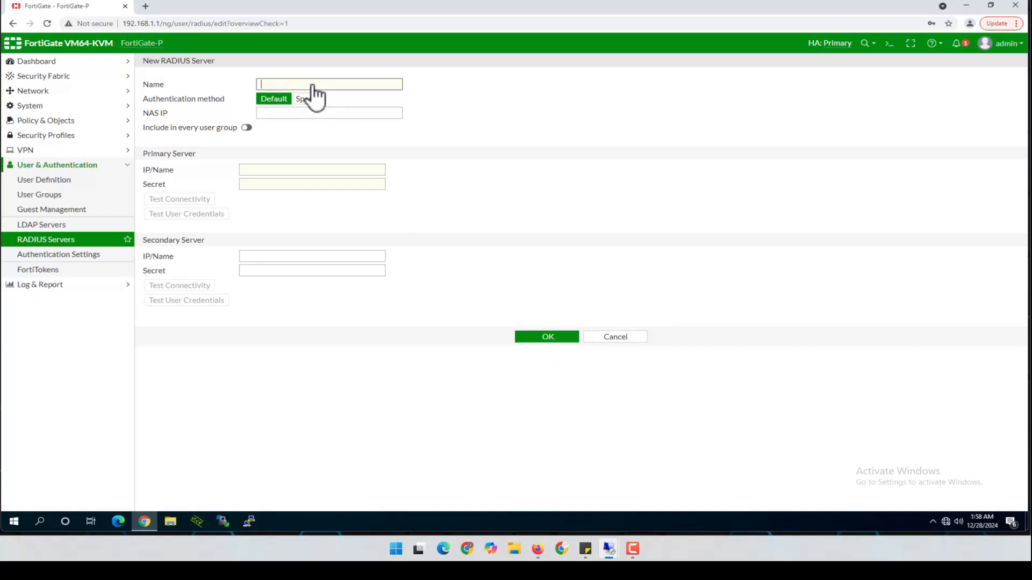
{"action": "type", "text": "RADIUS_Srv"}
{"action": "left_click", "coordinate": [310, 113]}
{"action": "type", "text": "192.168.50.1"}
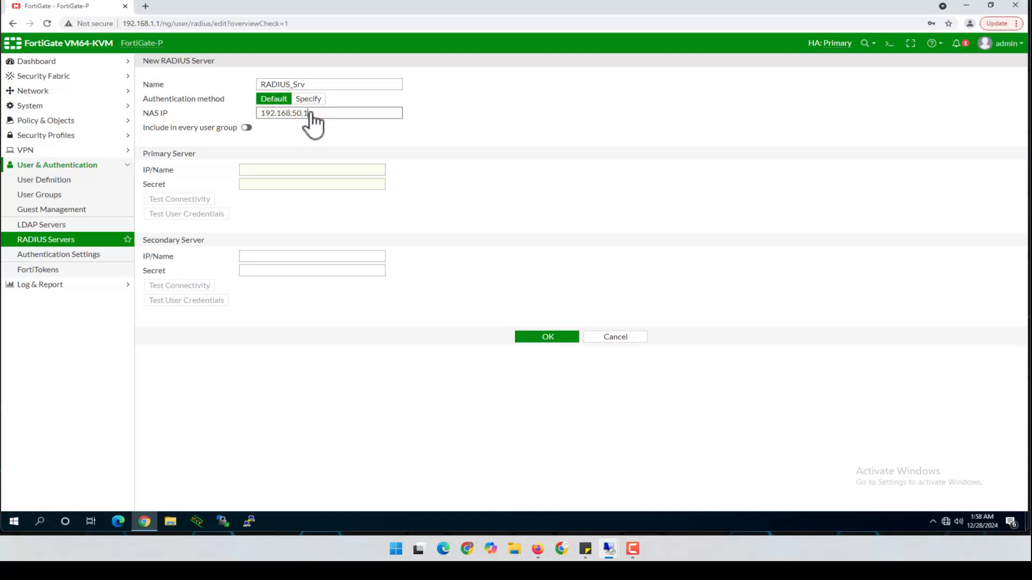
{"action": "left_click", "coordinate": [278, 174]}
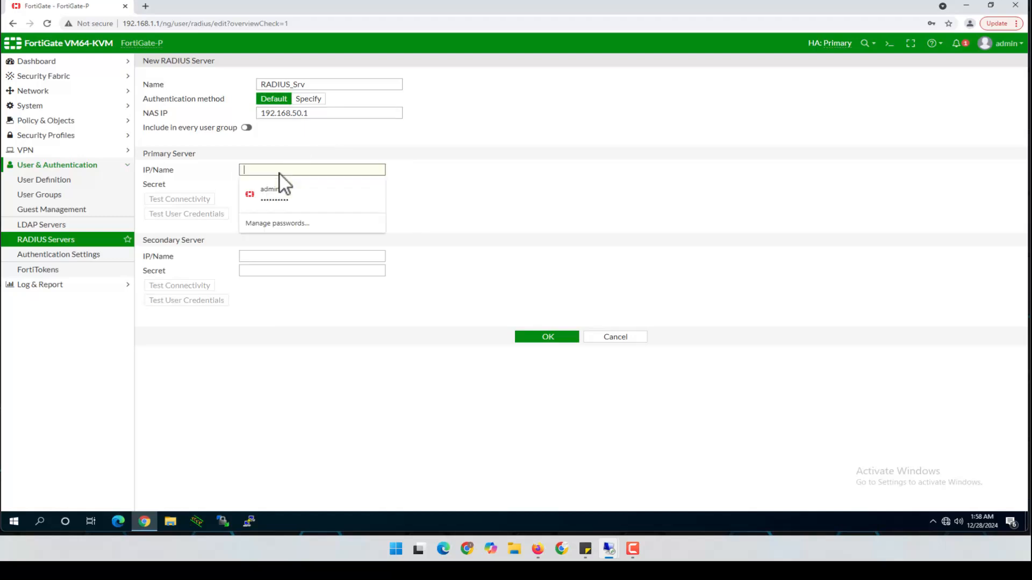
{"action": "type", "text": "10.10.1.2"}
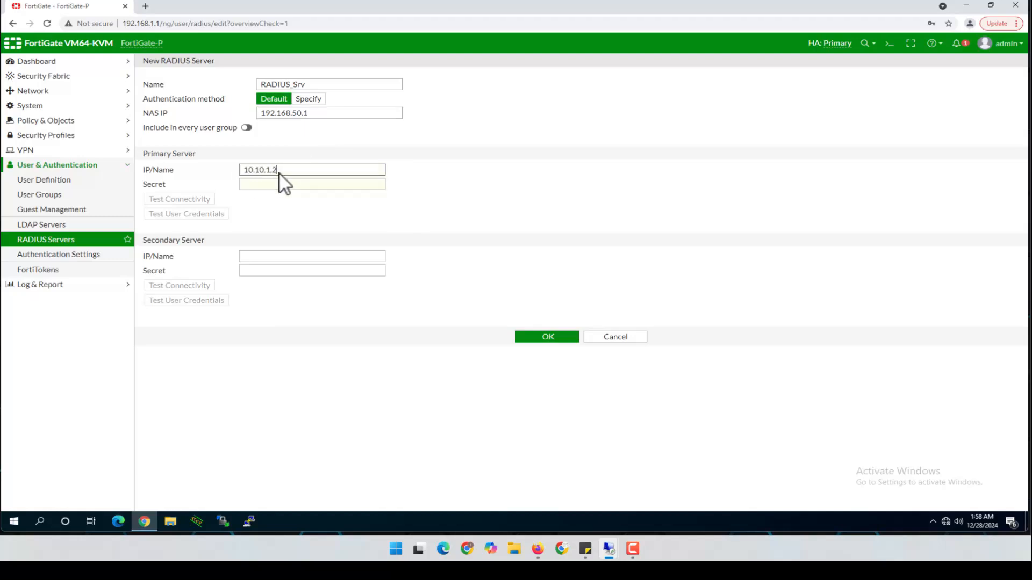
{"action": "type", "text": "1"}
{"action": "left_click", "coordinate": [280, 186]}
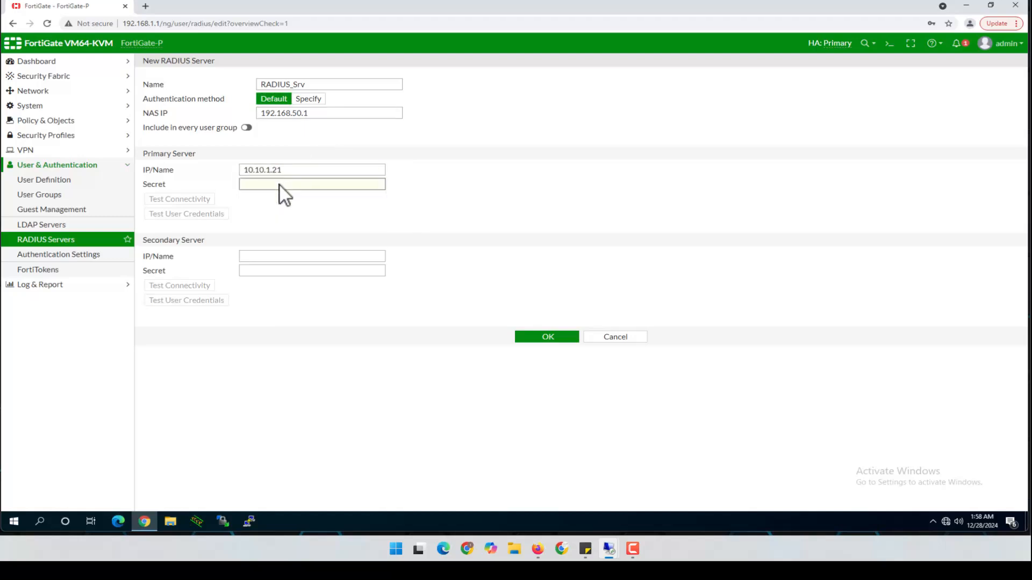
{"action": "type", "text": "••••••••••"}
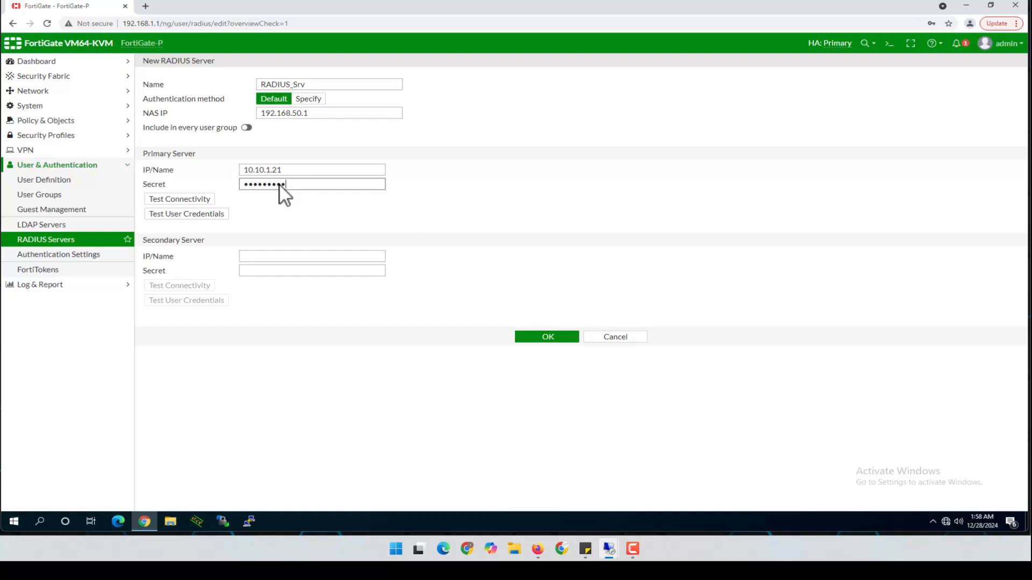
Step: Test connectivity, correcting the shared secret until it succeeds, then bring up the user-credentials test
{"action": "left_click", "coordinate": [206, 200]}
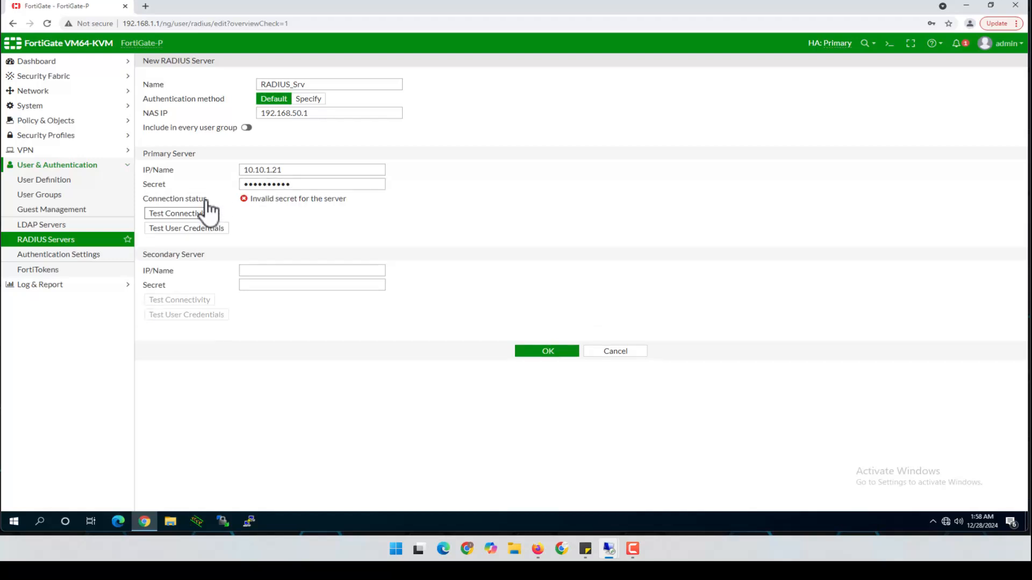
{"action": "type", "text": "•••••••"}
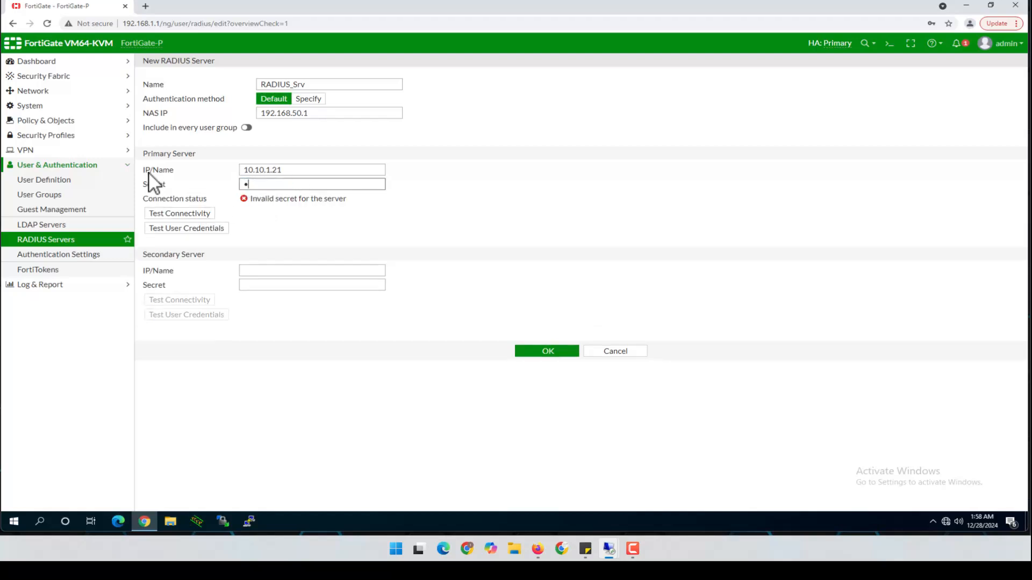
{"action": "type", "text": "•••"}
{"action": "left_click", "coordinate": [173, 213]}
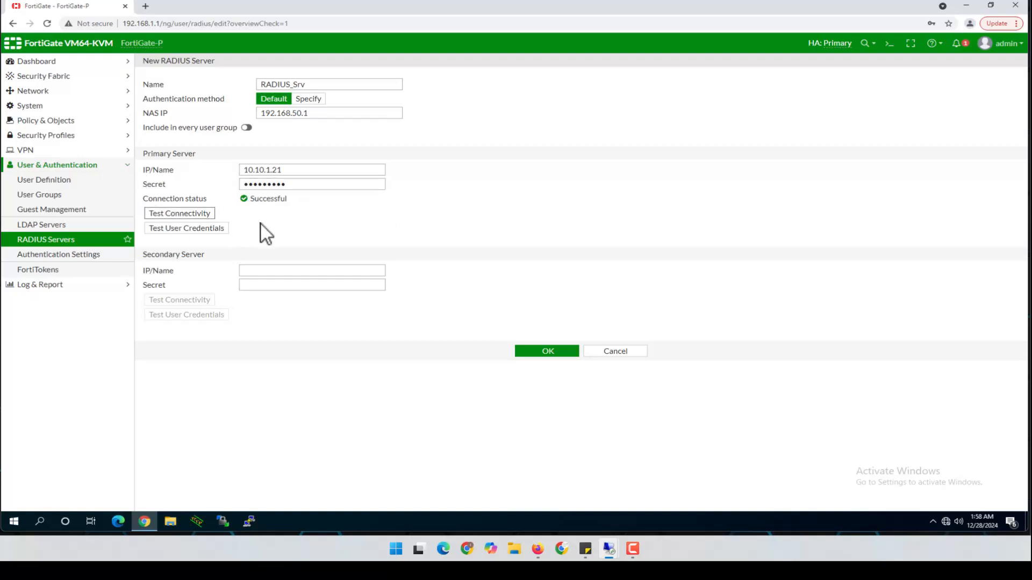
{"action": "left_click", "coordinate": [186, 228]}
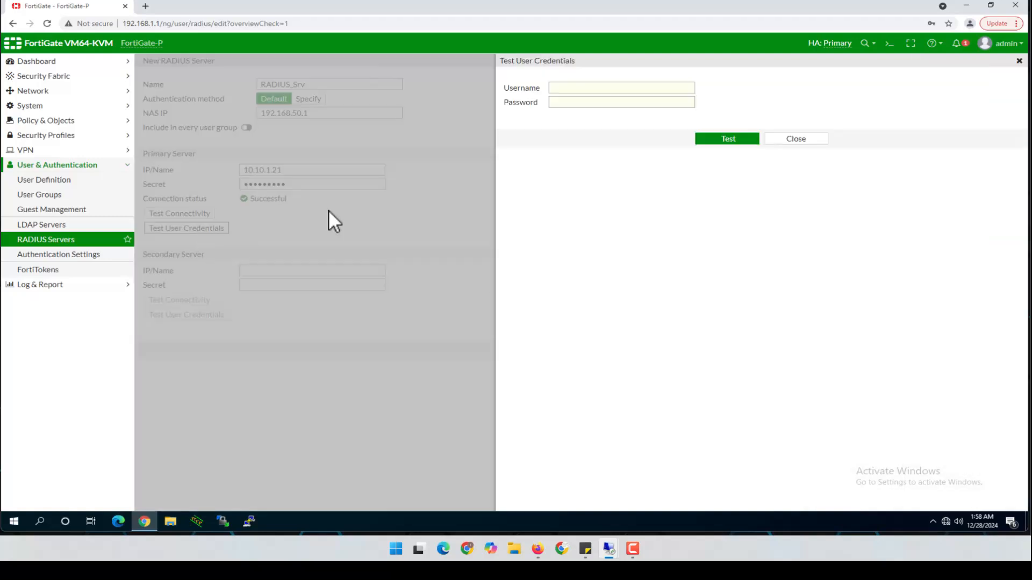
Step: Test the first test user's credentials, retrying with a different password
{"action": "left_click", "coordinate": [605, 89]}
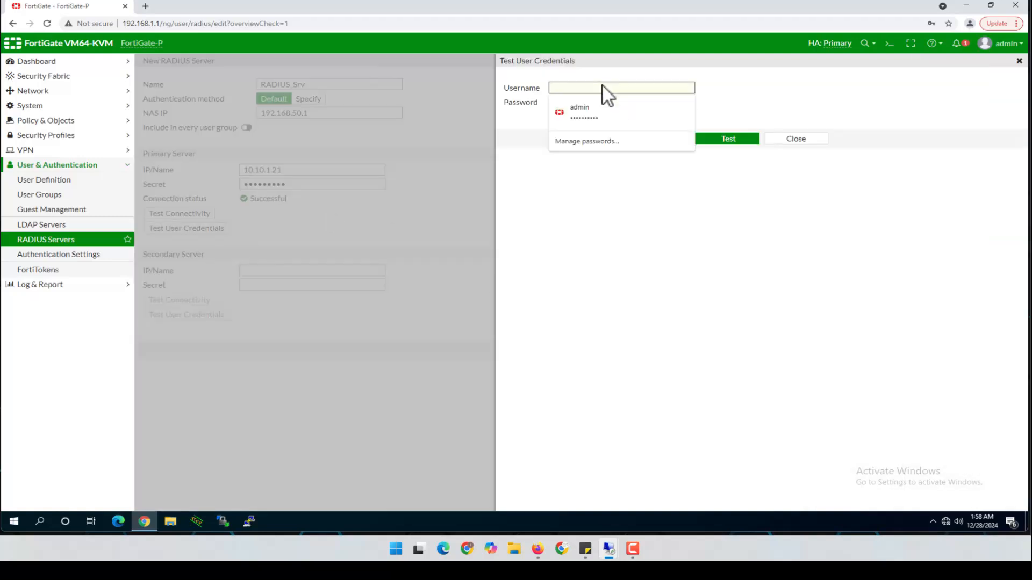
{"action": "type", "text": "S"}
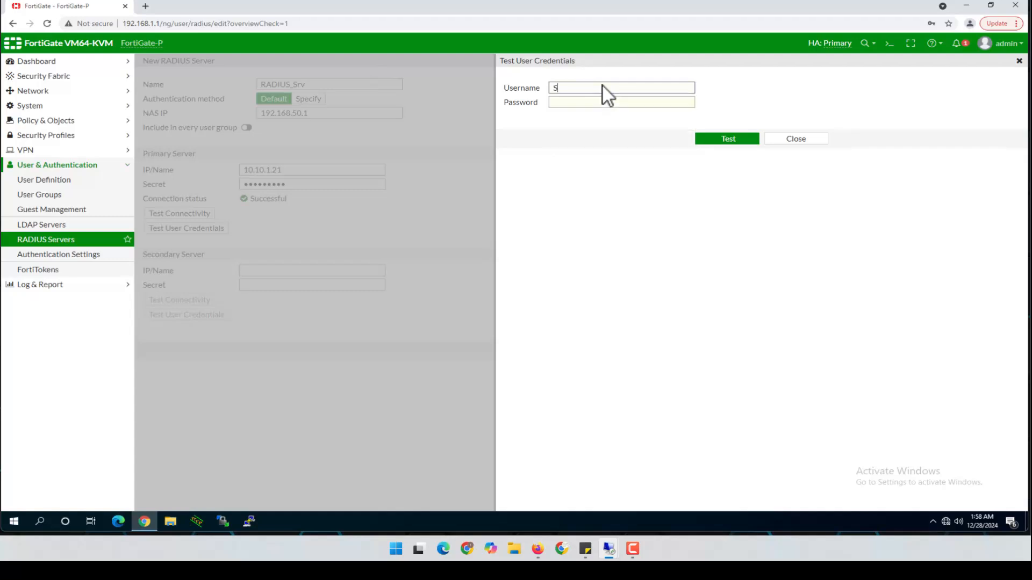
{"action": "type", "text": "ahar"}
{"action": "key", "text": "Tab"}
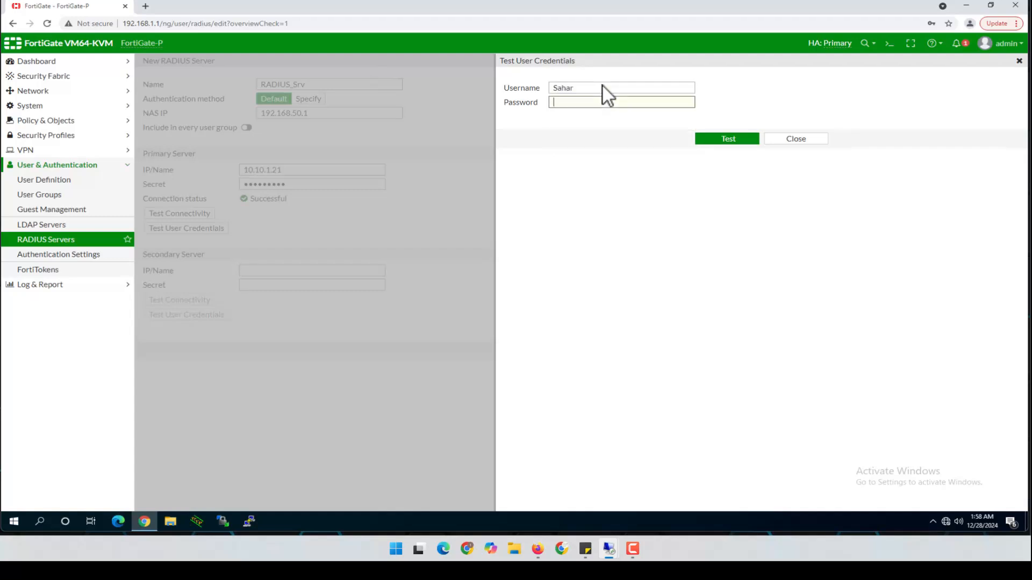
{"action": "type", "text": "••••••"}
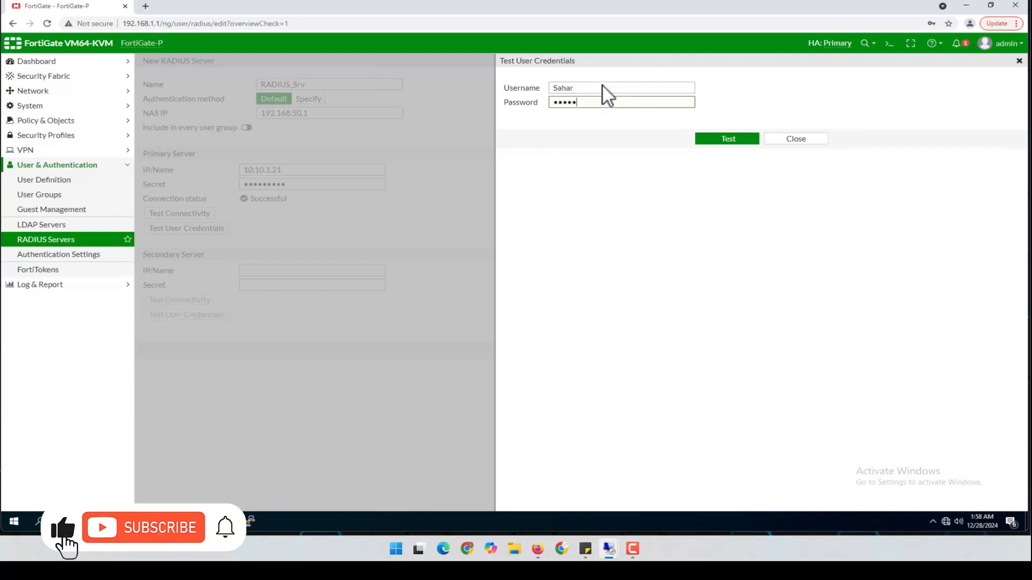
{"action": "type", "text": "•••"}
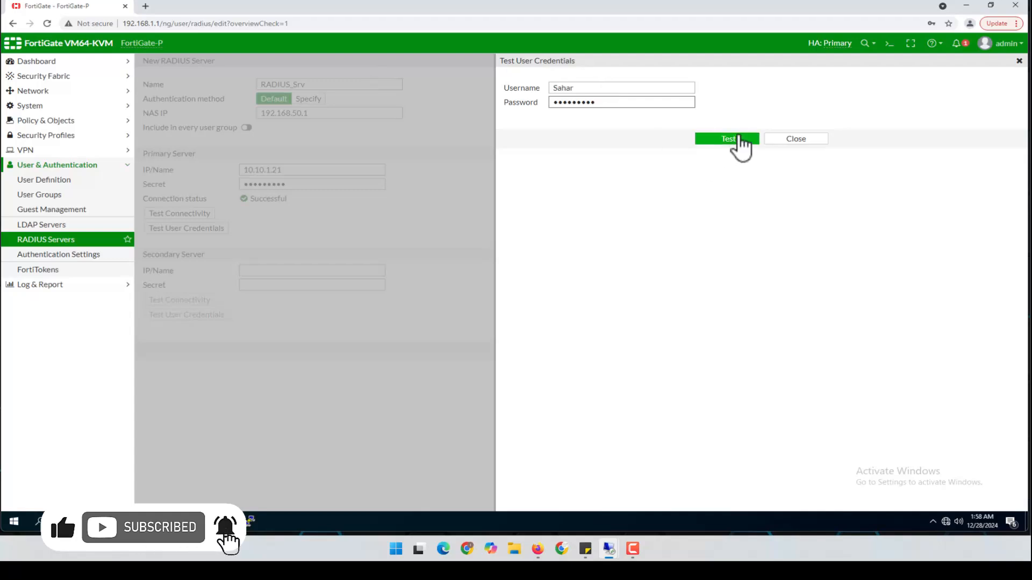
{"action": "left_click", "coordinate": [738, 138]}
{"action": "left_click_drag", "start_coordinate": [622, 104], "coordinate": [463, 102]}
{"action": "type", "text": "••••••"}
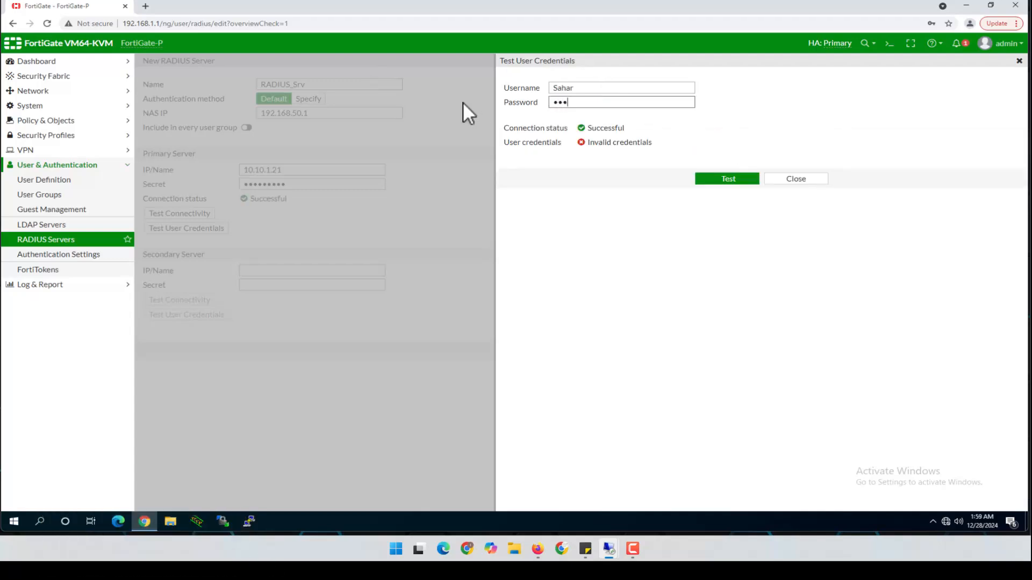
{"action": "type", "text": "•••"}
{"action": "left_click", "coordinate": [724, 181]}
Step: Test the second test user's username and password against the RADIUS server
{"action": "left_click_drag", "start_coordinate": [598, 90], "coordinate": [482, 90]}
{"action": "type", "text": "Bob"}
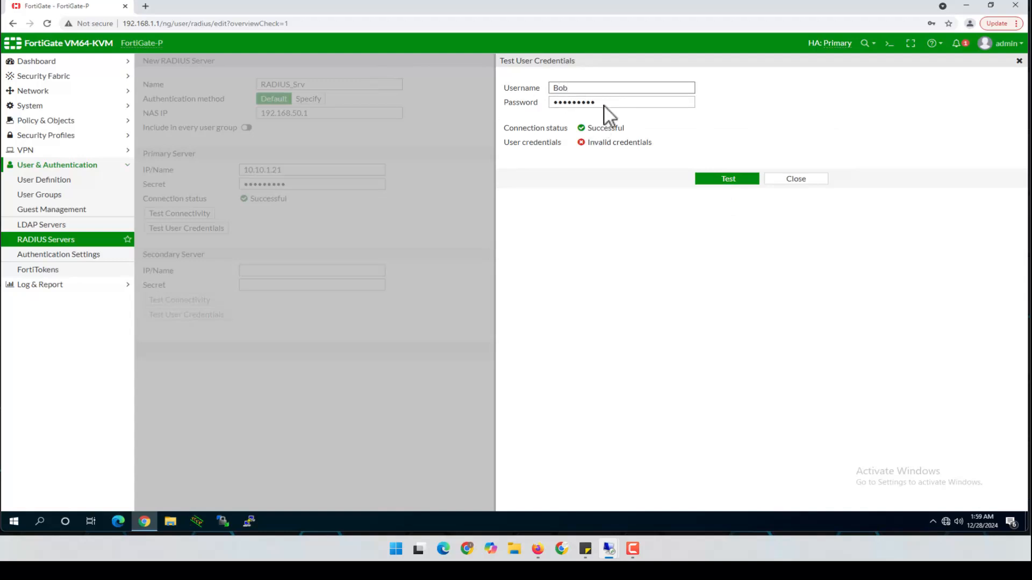
{"action": "left_click_drag", "start_coordinate": [604, 103], "coordinate": [518, 98]}
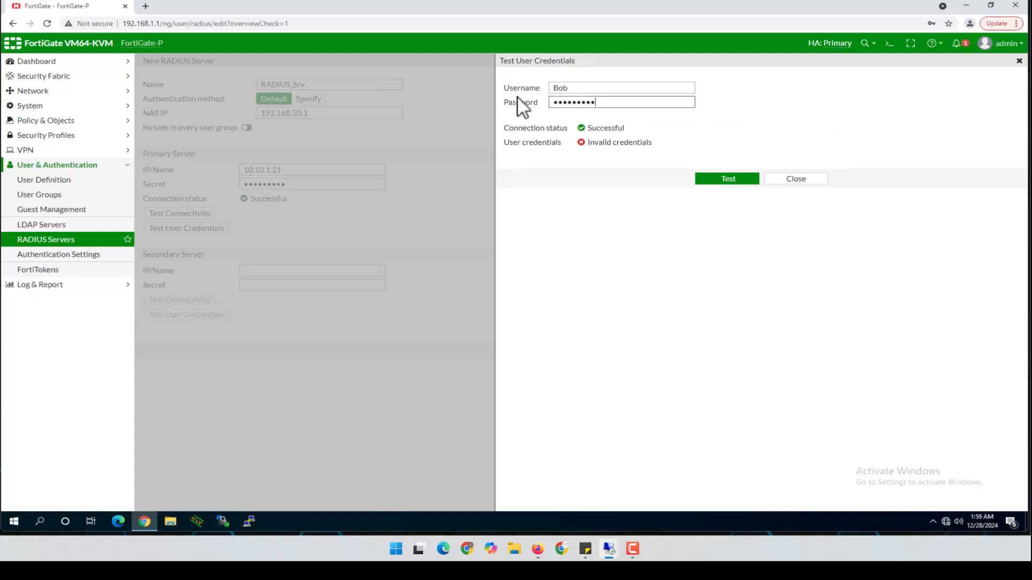
{"action": "type", "text": "•••••••••"}
{"action": "left_click", "coordinate": [727, 180]}
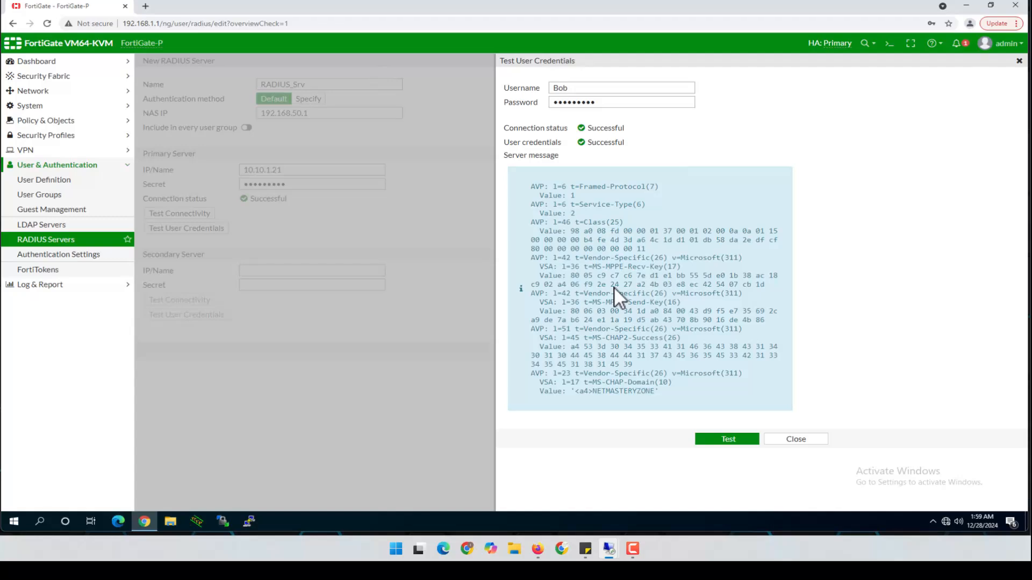
Step: In Active Directory Users and Computers, review both LAB users' group memberships without changes
{"action": "mouse_move", "coordinate": [603, 551]}
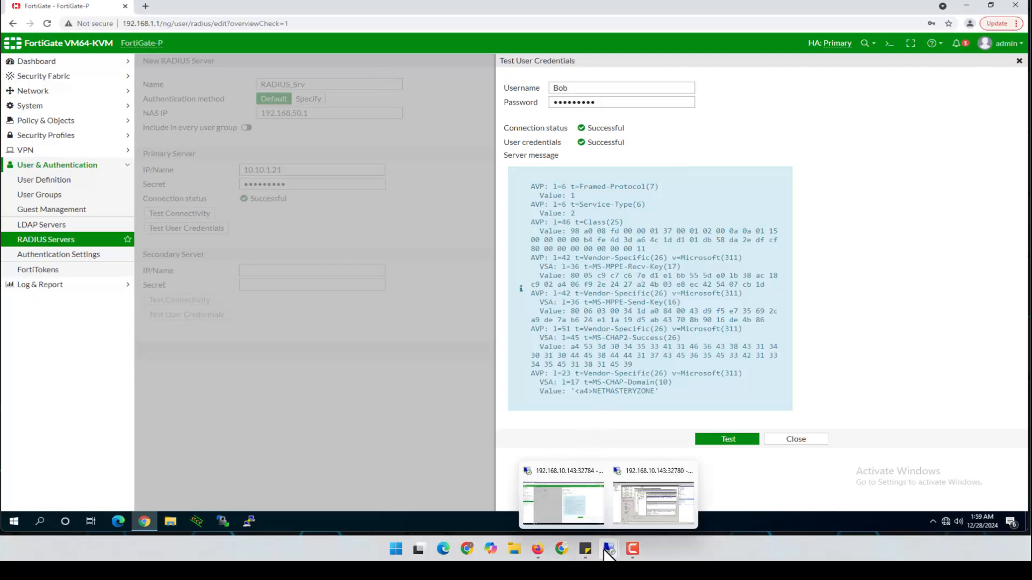
{"action": "left_click", "coordinate": [627, 523]}
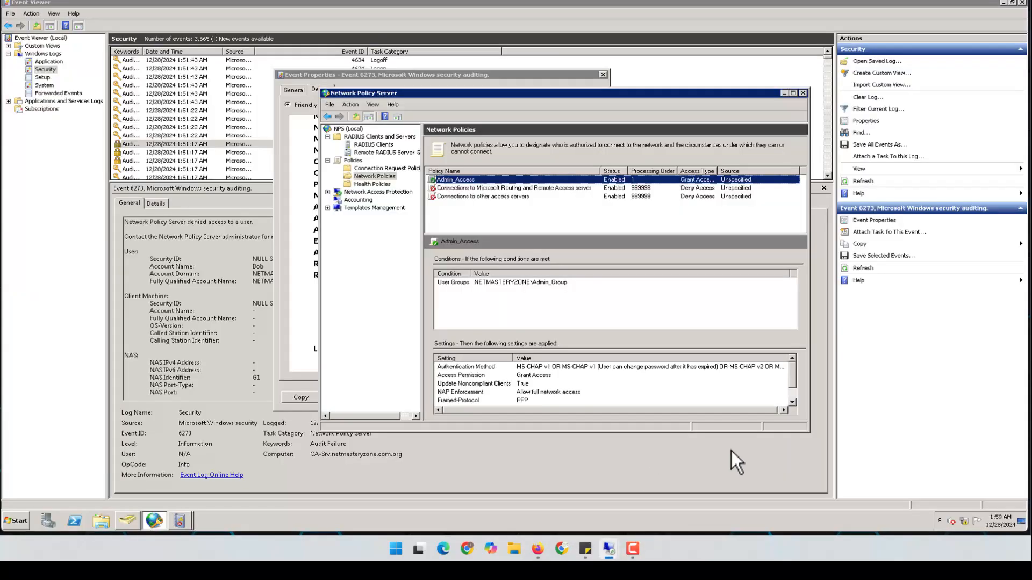
{"action": "left_click", "coordinate": [182, 517]}
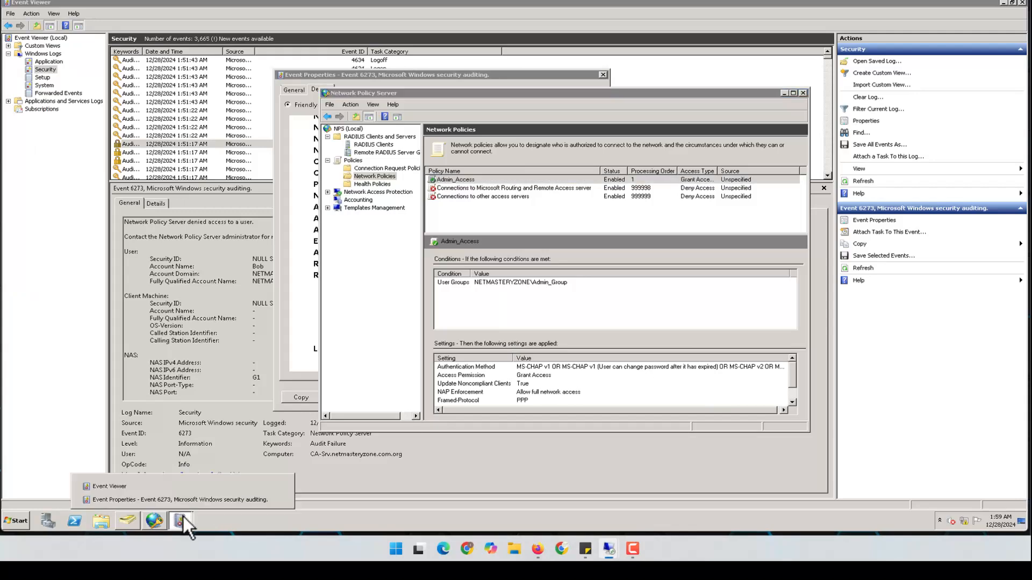
{"action": "left_click", "coordinate": [128, 519]}
{"action": "double_click", "coordinate": [366, 134]}
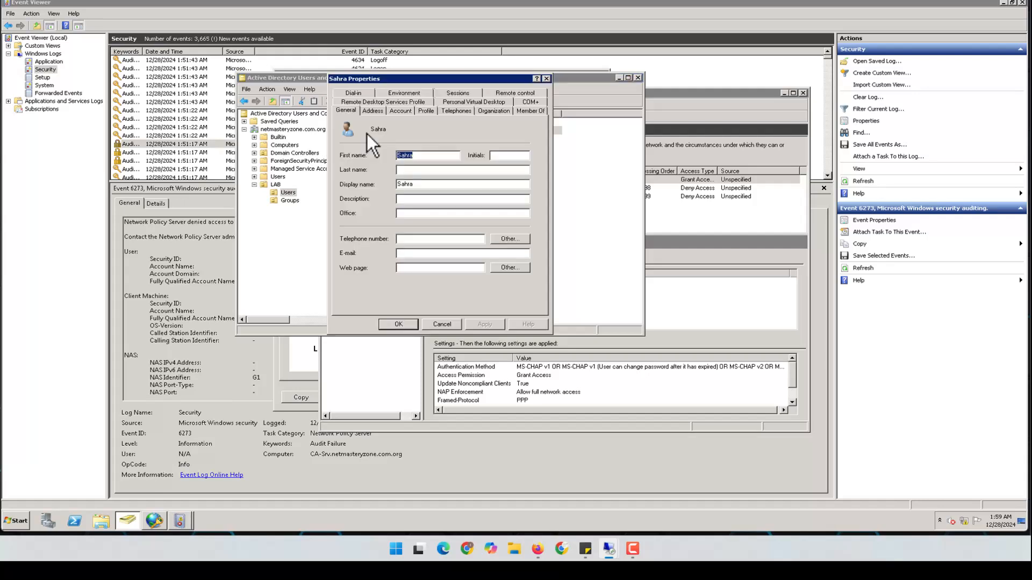
{"action": "left_click", "coordinate": [530, 111]}
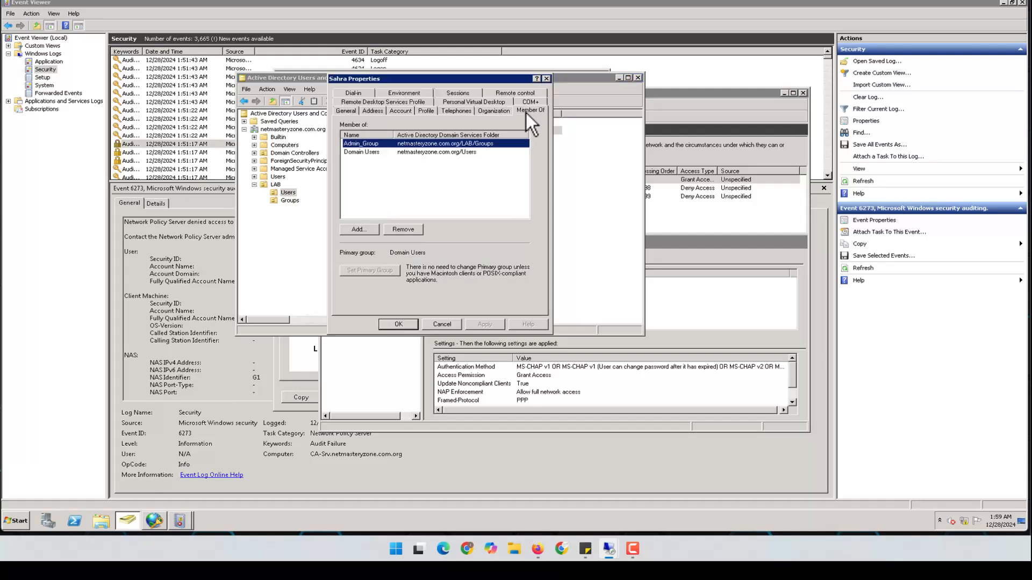
{"action": "left_click", "coordinate": [370, 152]}
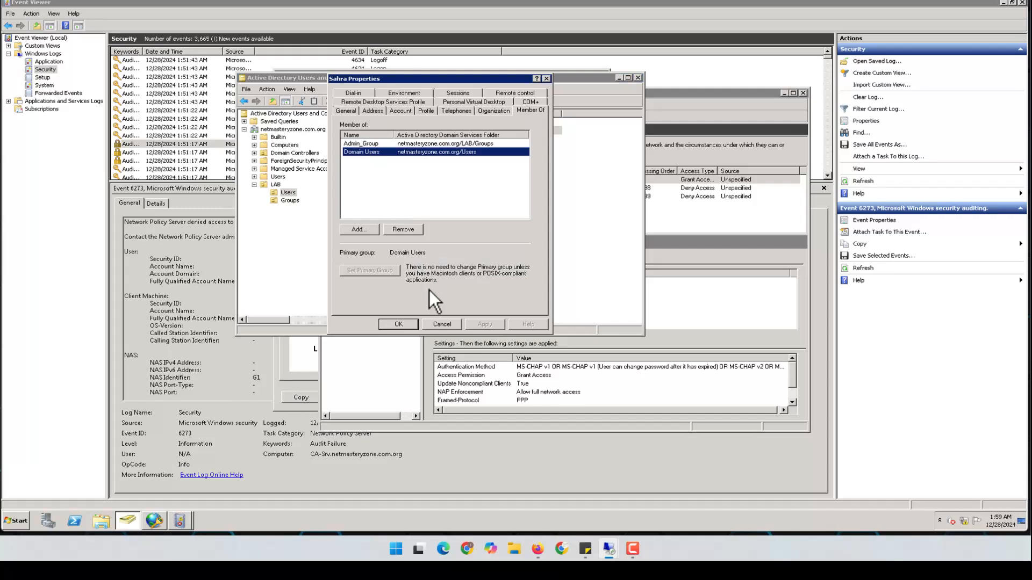
{"action": "left_click", "coordinate": [446, 323]}
{"action": "double_click", "coordinate": [363, 124]}
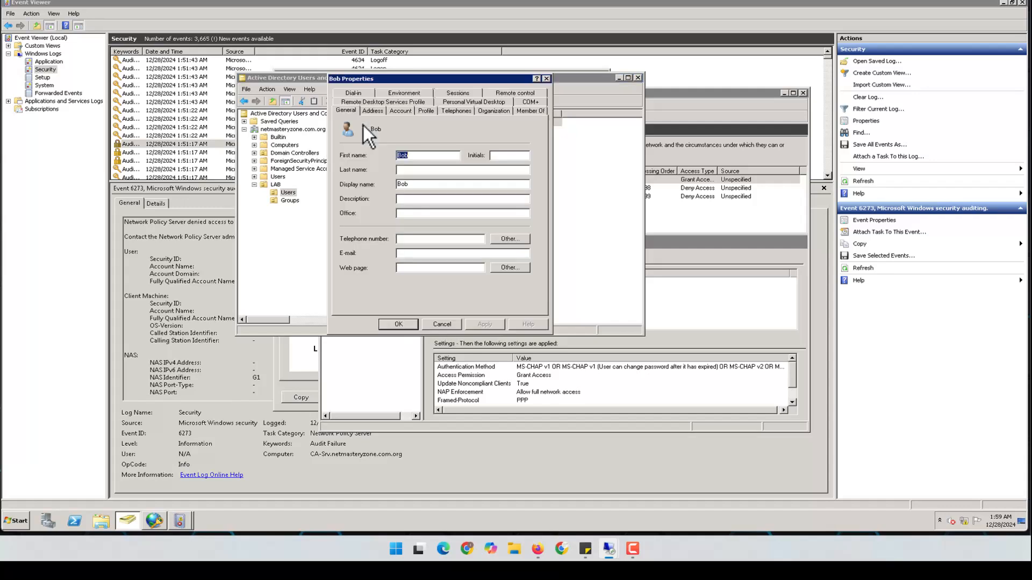
{"action": "left_click", "coordinate": [531, 111]}
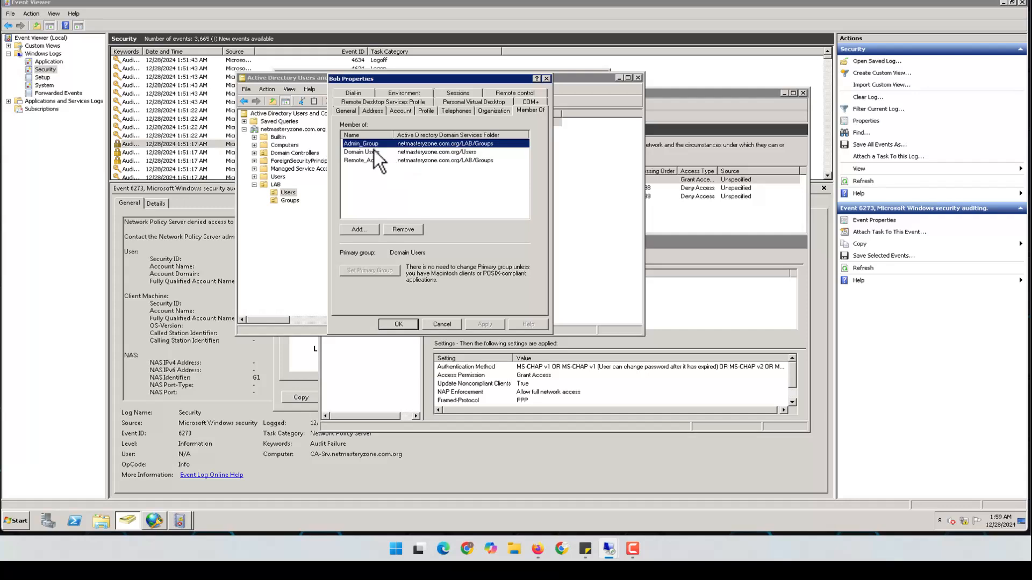
{"action": "left_click", "coordinate": [442, 324]}
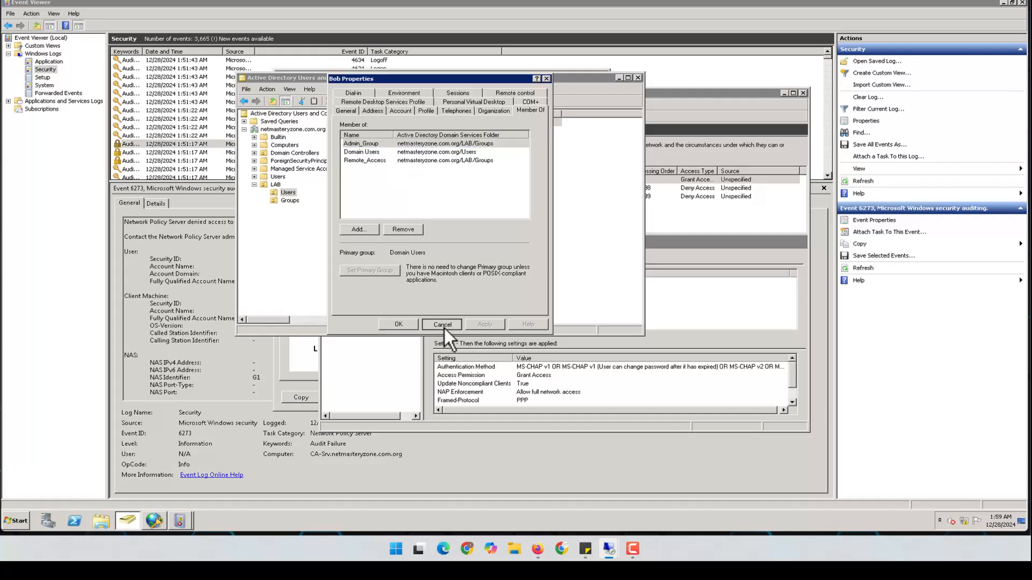
Step: Reset the second user's password and acknowledge the confirmation
{"action": "left_click", "coordinate": [363, 131]}
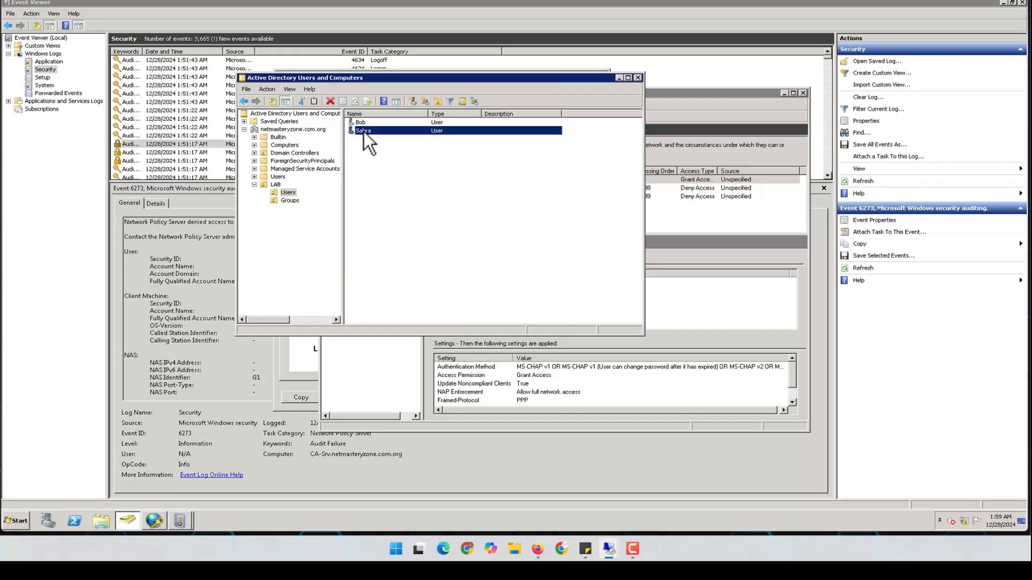
{"action": "right_click", "coordinate": [364, 131]}
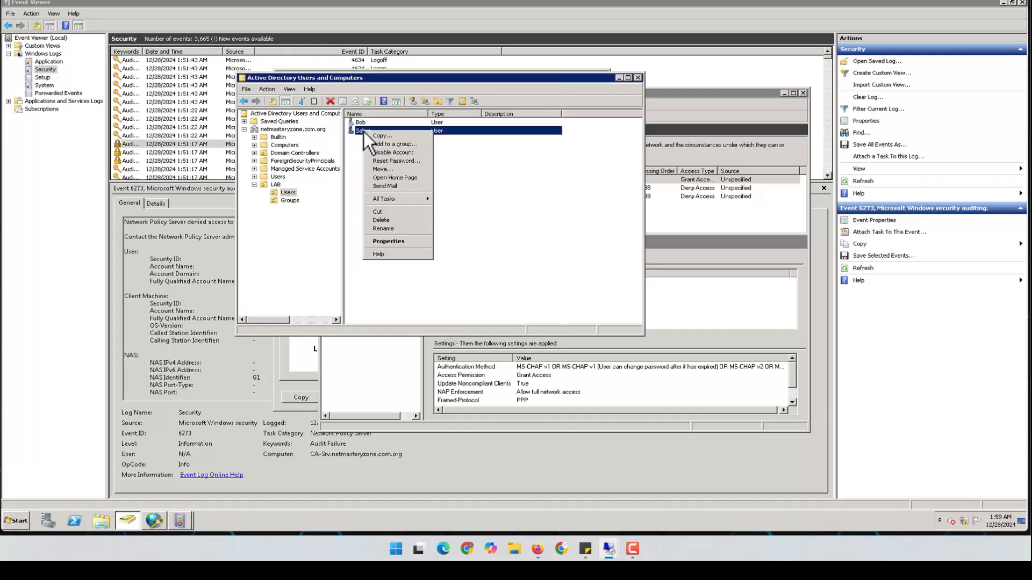
{"action": "left_click", "coordinate": [398, 161]}
{"action": "type", "text": "P"}
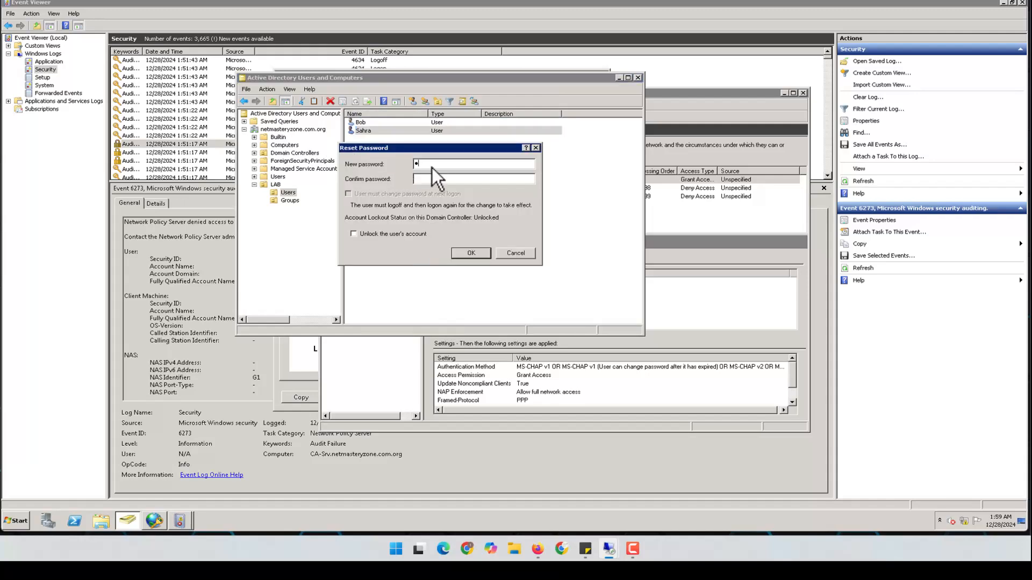
{"action": "type", "text": "as"}
{"action": "left_click", "coordinate": [470, 250]}
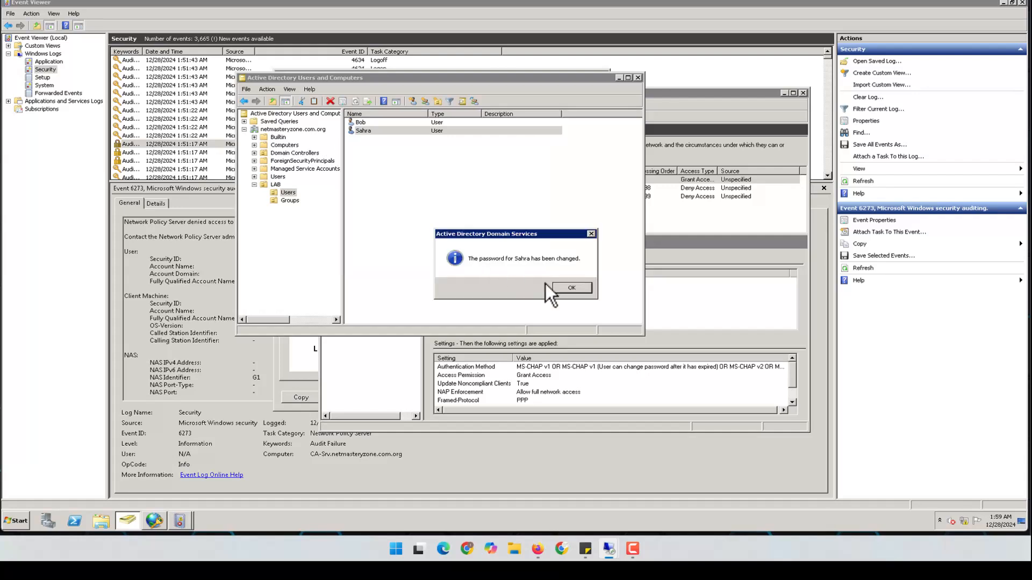
{"action": "left_click", "coordinate": [573, 288]}
Step: Test RADIUS_Srv with the reset user's username and new password, then close the test panel
{"action": "mouse_move", "coordinate": [611, 550]}
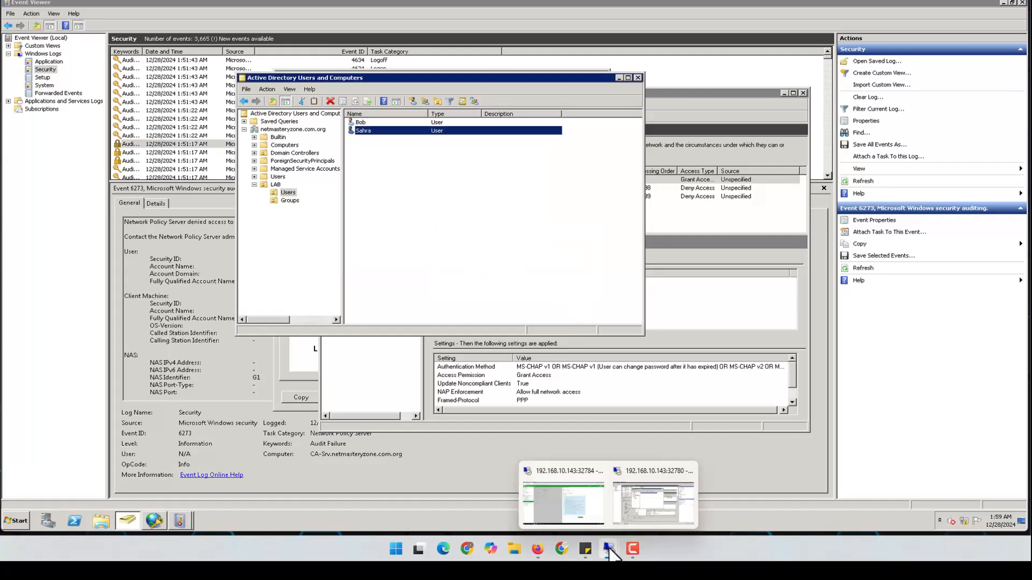
{"action": "left_click", "coordinate": [563, 504]}
{"action": "double_click", "coordinate": [547, 89]}
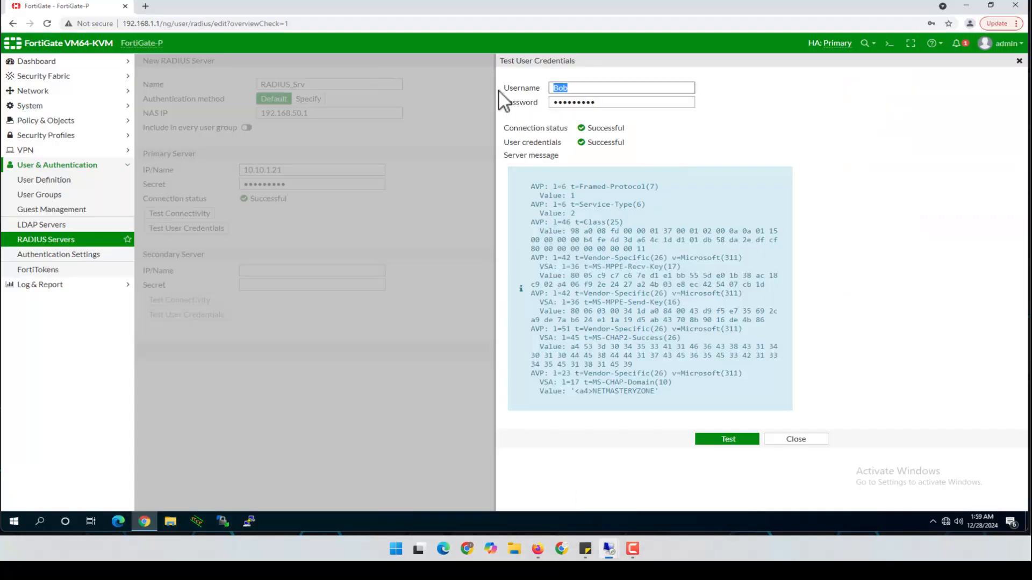
{"action": "type", "text": "Sahra"}
{"action": "key", "text": "Tab"}
{"action": "type", "text": "•••••"}
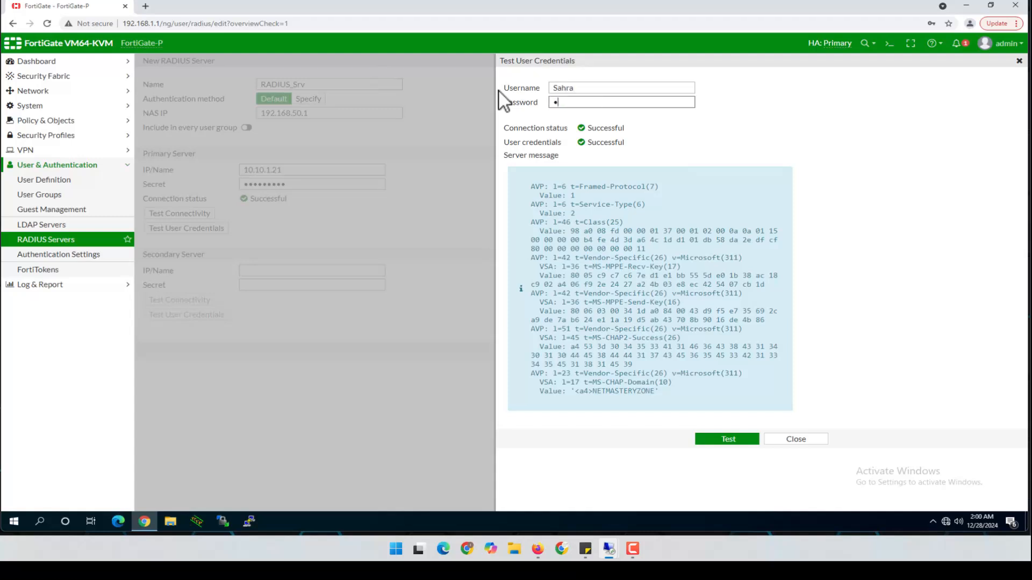
{"action": "type", "text": "••••"}
{"action": "left_click", "coordinate": [727, 439]}
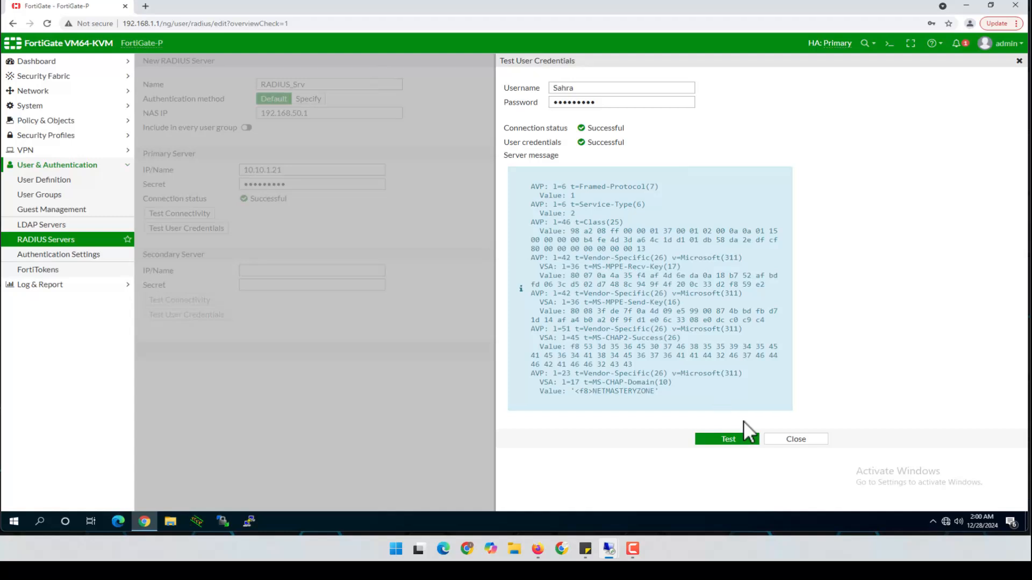
{"action": "left_click", "coordinate": [796, 440]}
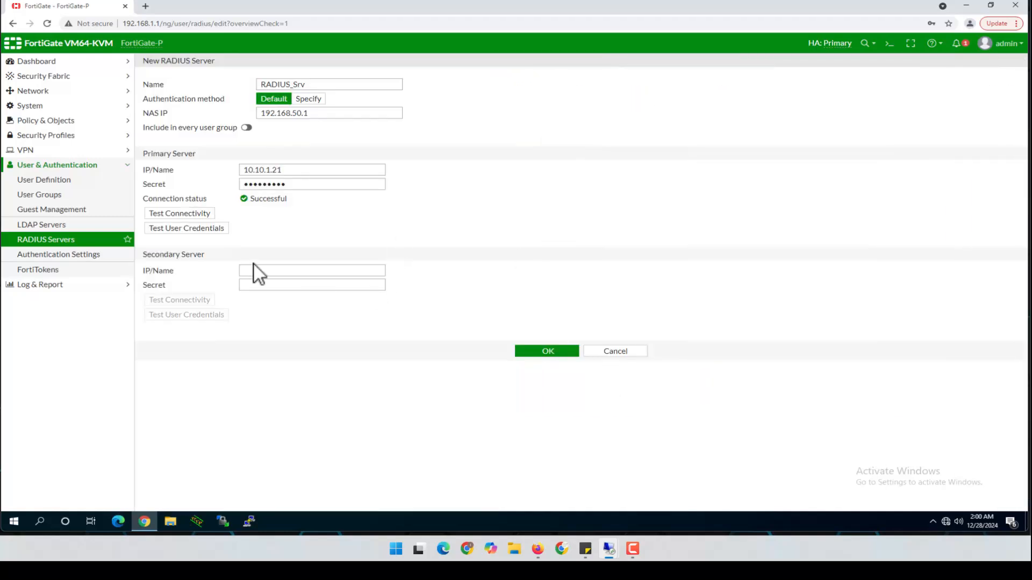
Step: Save RADIUS_Srv, decline the browser password prompt, and start a Firewall user group named RADIUS_Group
{"action": "left_click", "coordinate": [539, 352]}
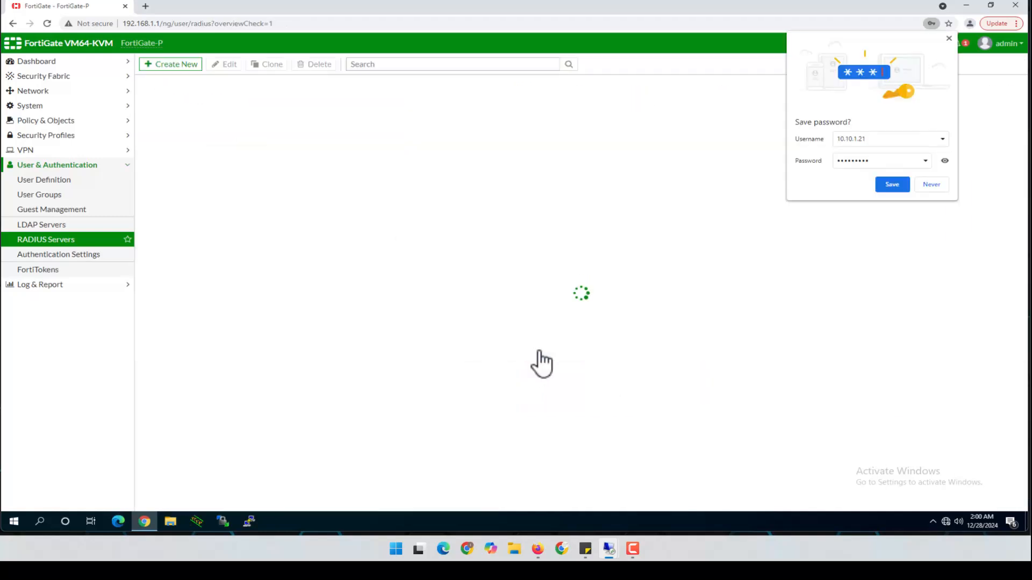
{"action": "left_click", "coordinate": [933, 186]}
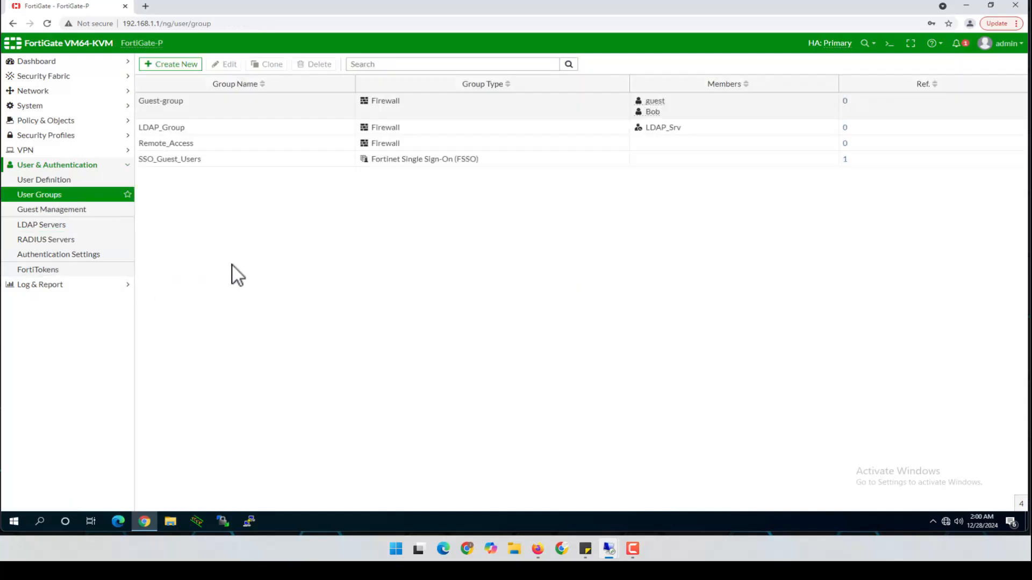
{"action": "left_click", "coordinate": [183, 65]}
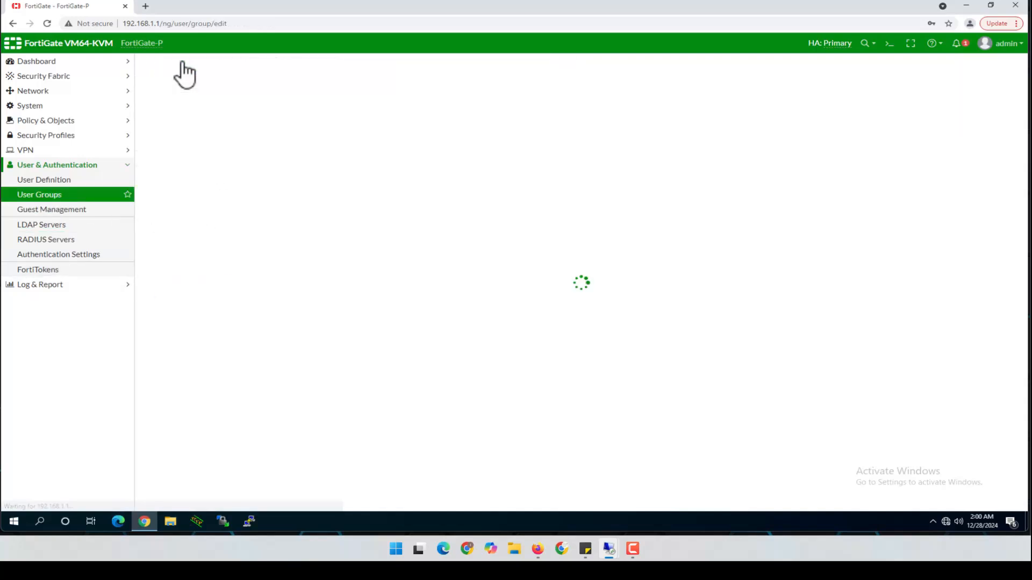
{"action": "left_click", "coordinate": [275, 99]}
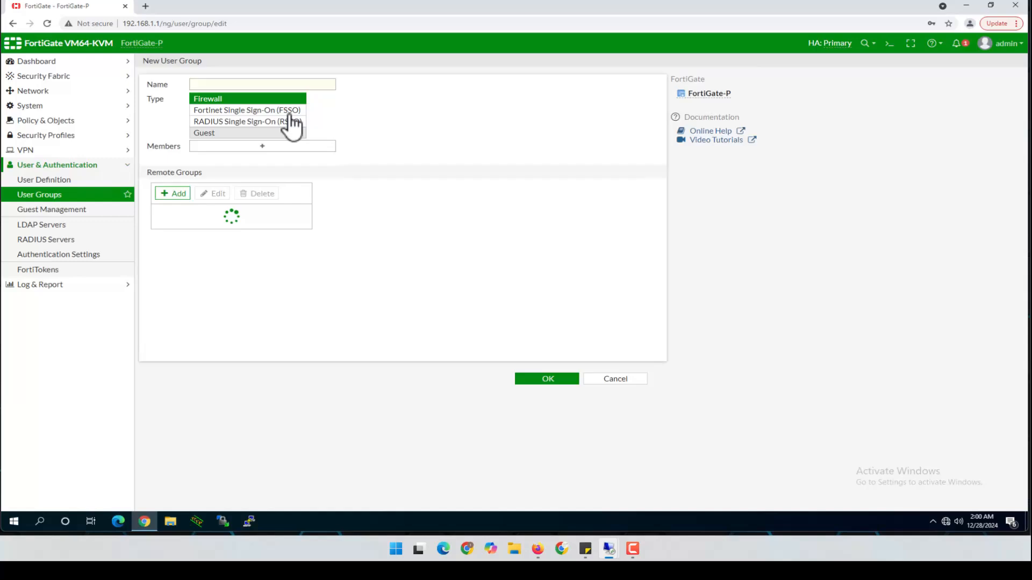
{"action": "left_click", "coordinate": [264, 82]}
{"action": "type", "text": "RADI"}
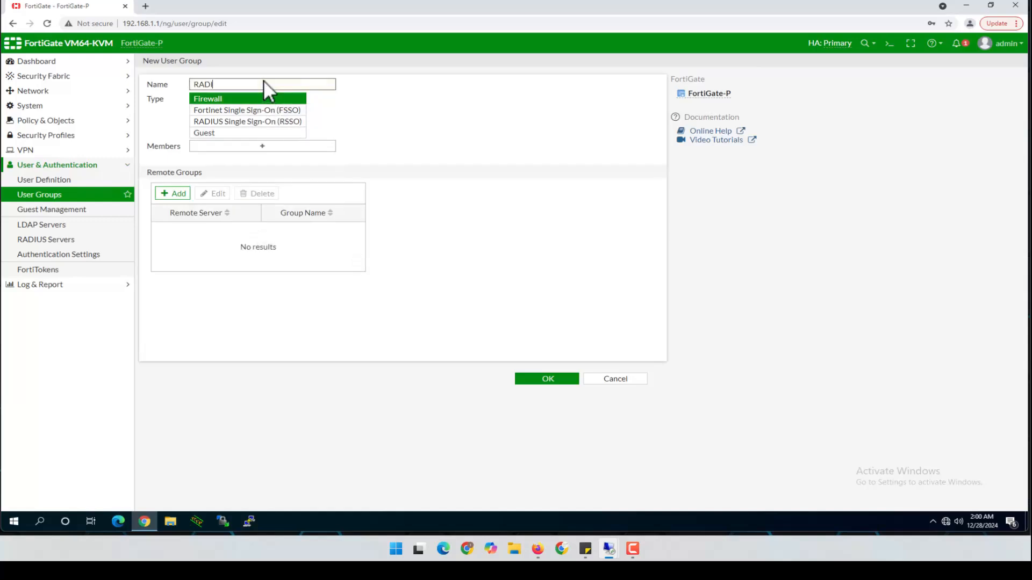
{"action": "type", "text": "US_Group"}
{"action": "left_click", "coordinate": [214, 99]}
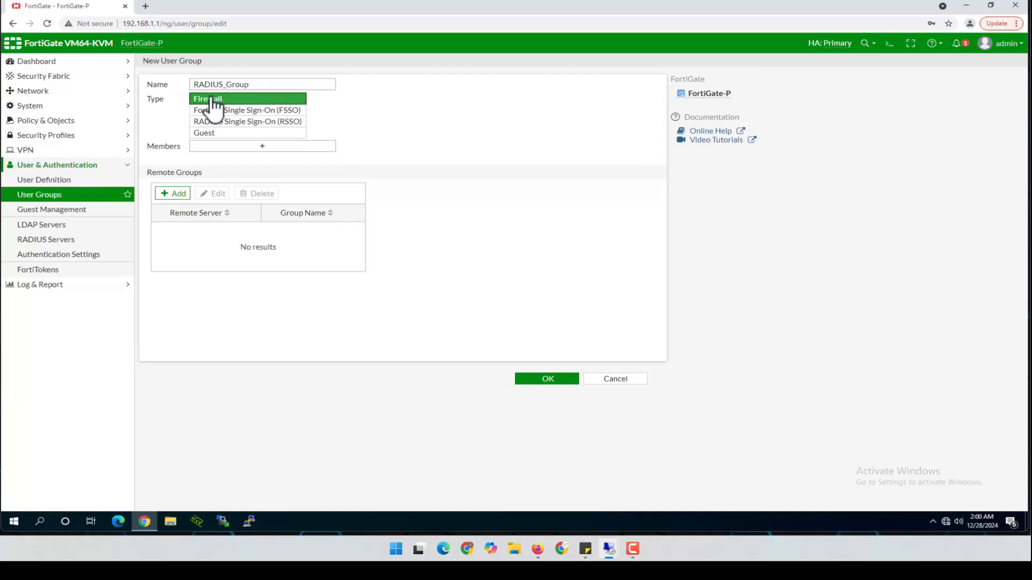
Step: Add a RADIUS_Srv remote group match, inspect it, then delete the entry again
{"action": "left_click", "coordinate": [167, 189]}
{"action": "left_click", "coordinate": [604, 78]}
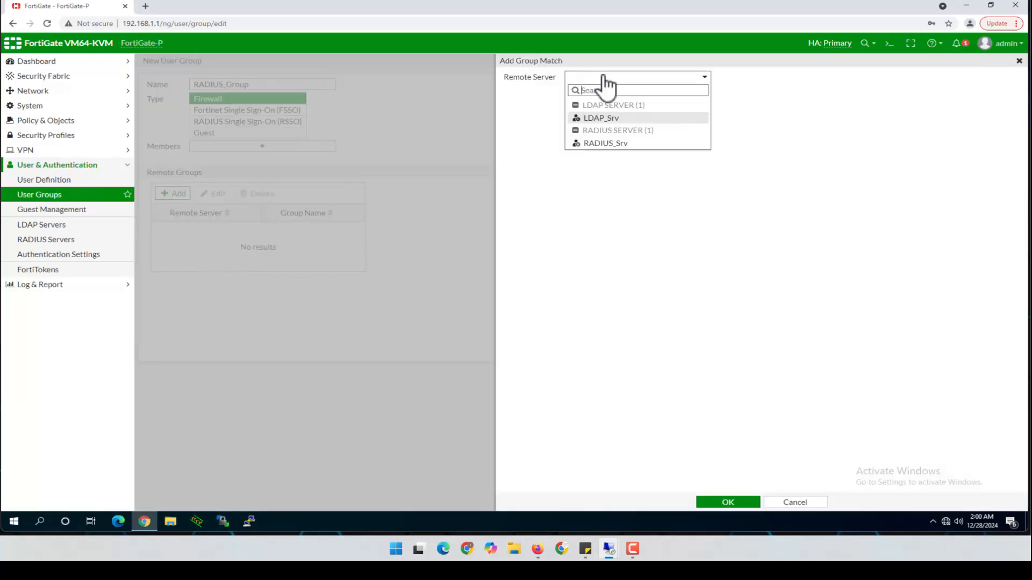
{"action": "left_click", "coordinate": [608, 144]}
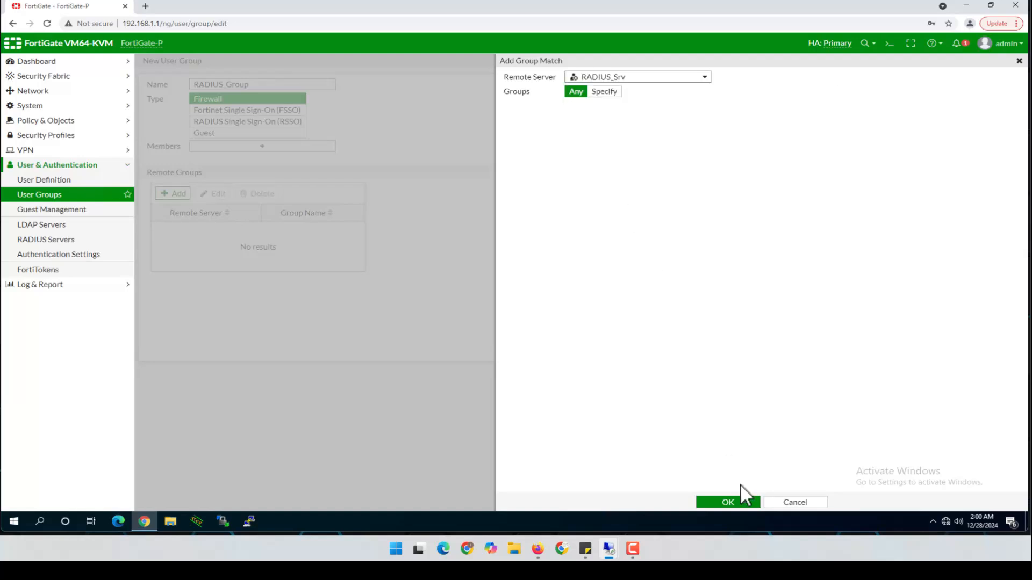
{"action": "left_click", "coordinate": [747, 504]}
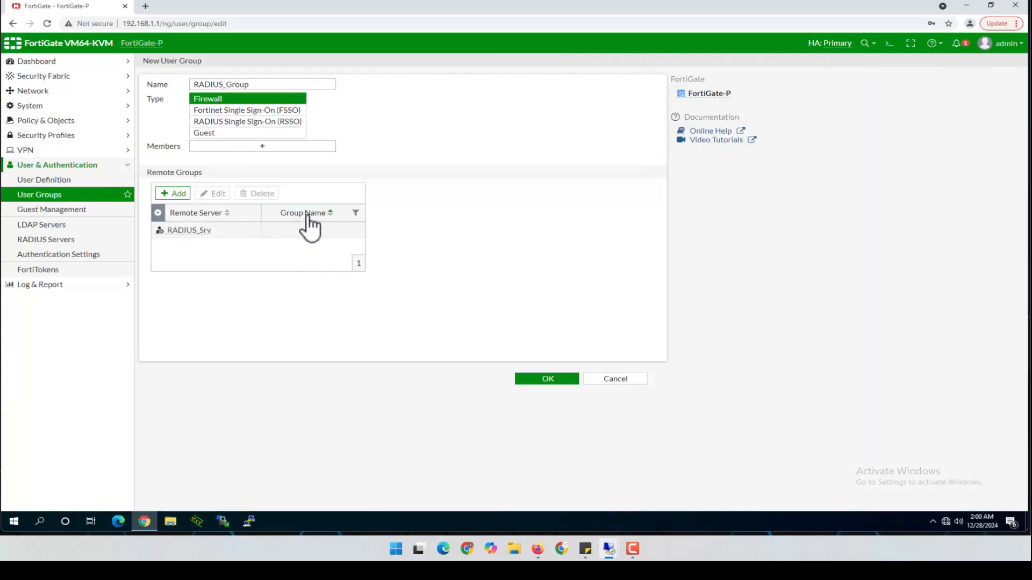
{"action": "left_click", "coordinate": [192, 234]}
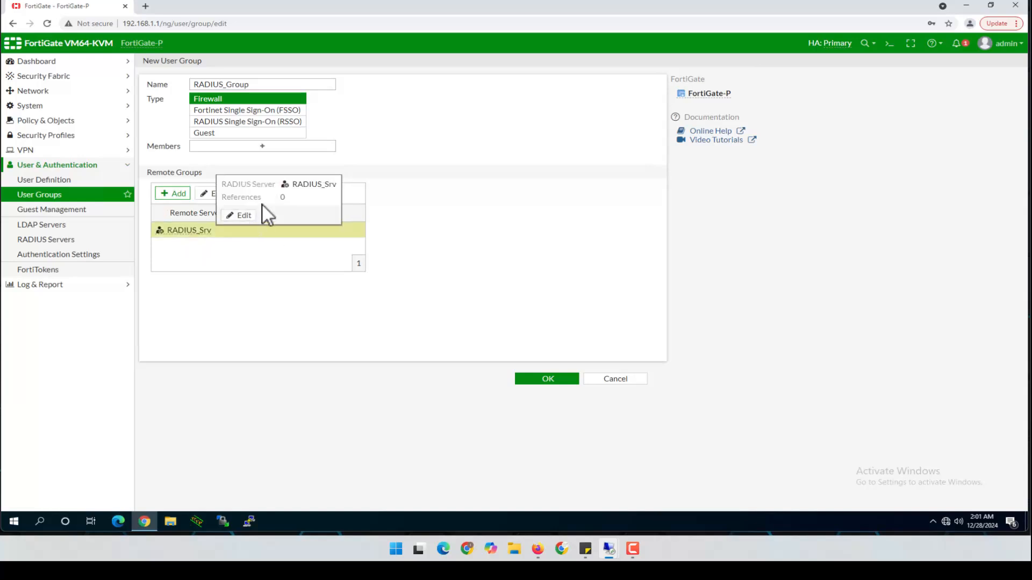
{"action": "left_click", "coordinate": [242, 216]}
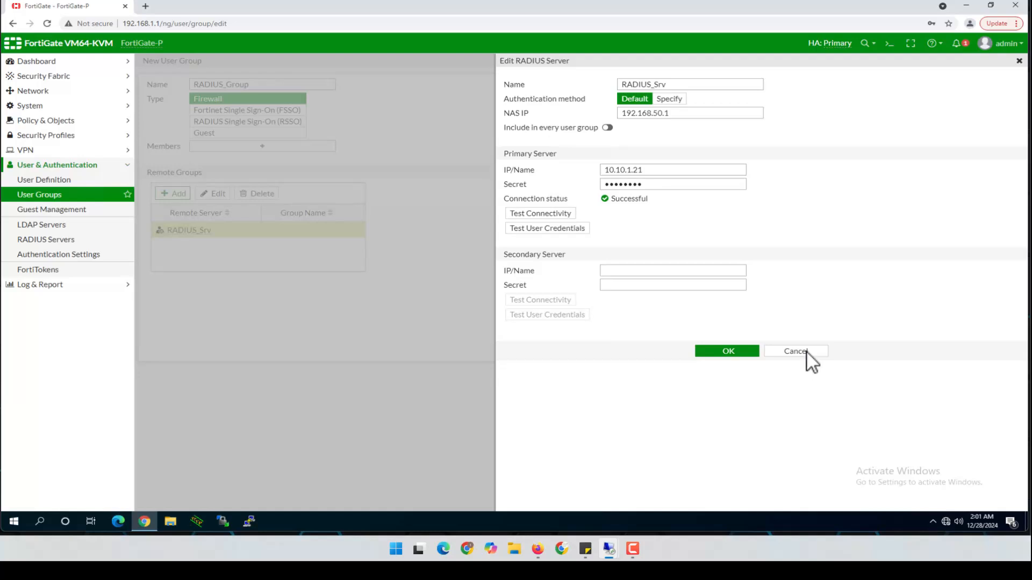
{"action": "left_click", "coordinate": [730, 351]}
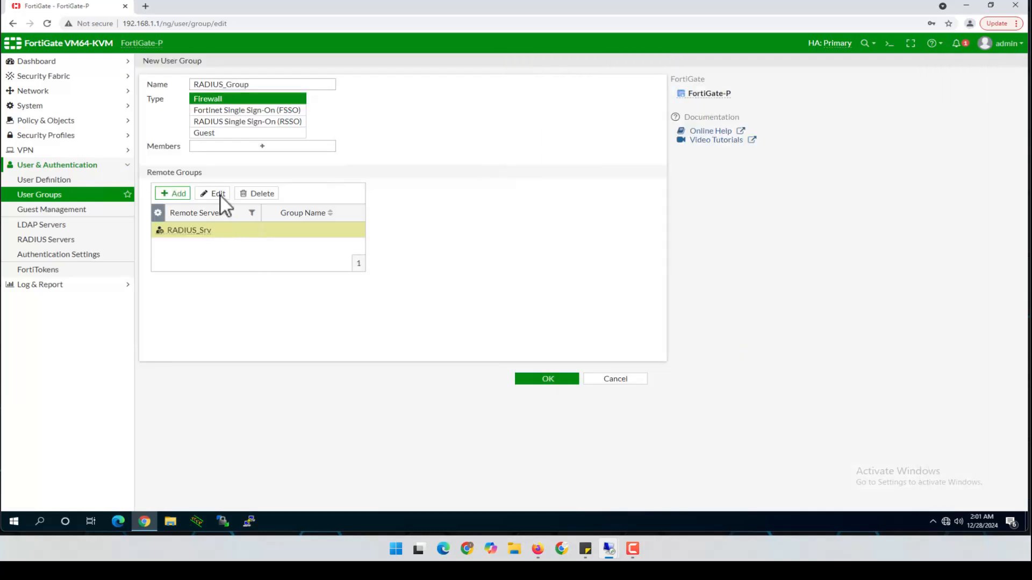
{"action": "left_click", "coordinate": [219, 193]}
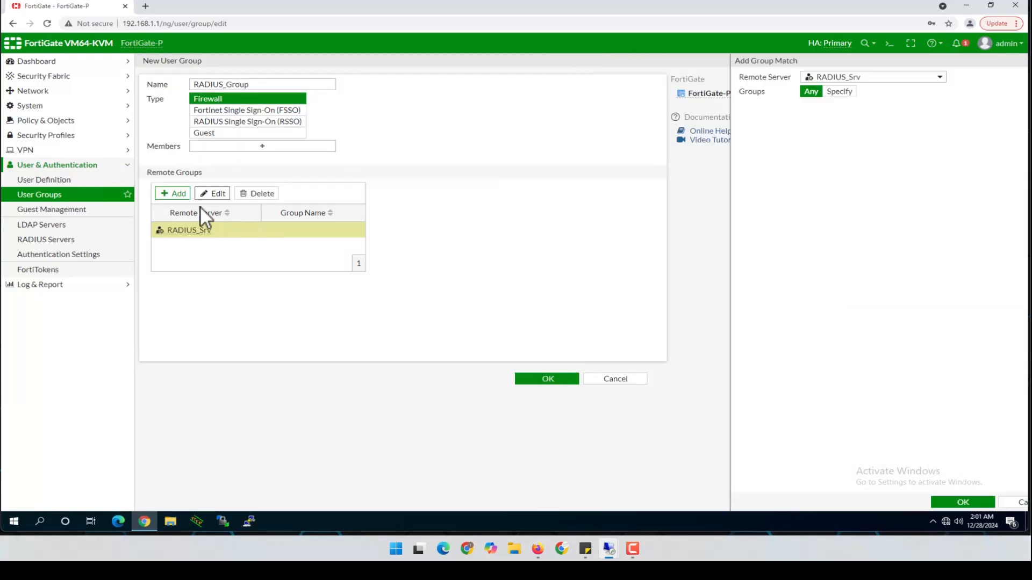
{"action": "left_click", "coordinate": [209, 231]}
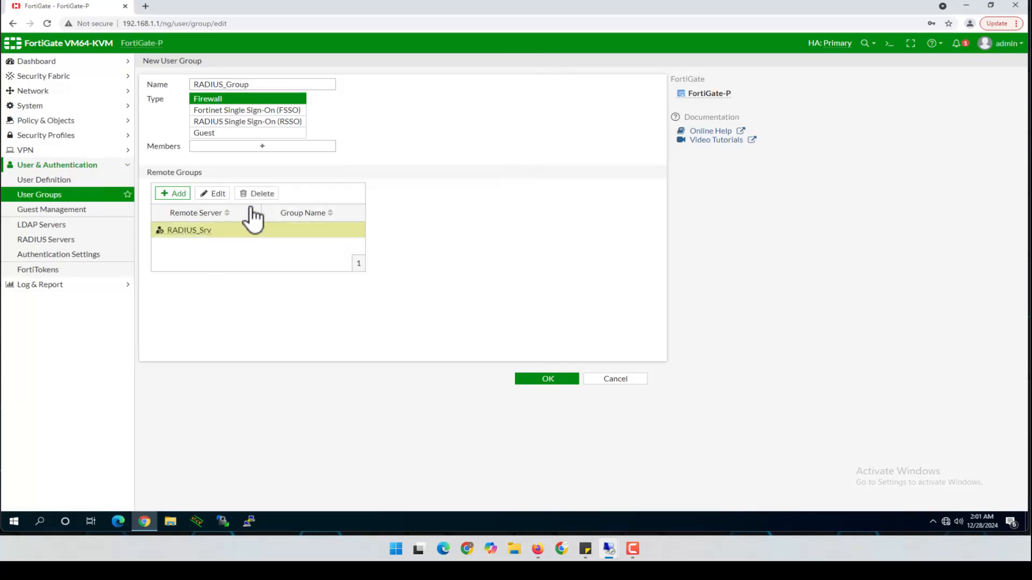
{"action": "left_click", "coordinate": [260, 194]}
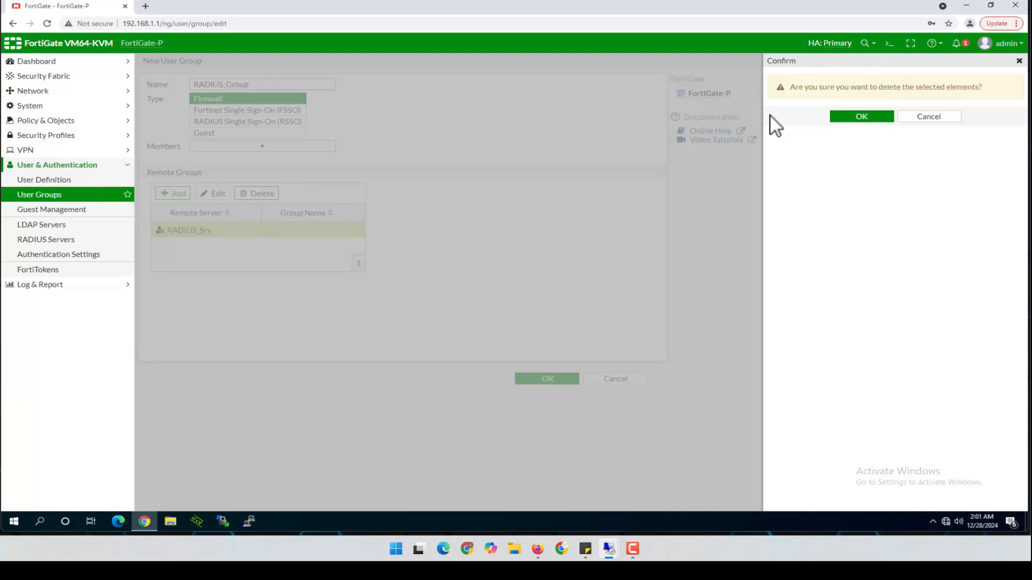
{"action": "left_click", "coordinate": [858, 117]}
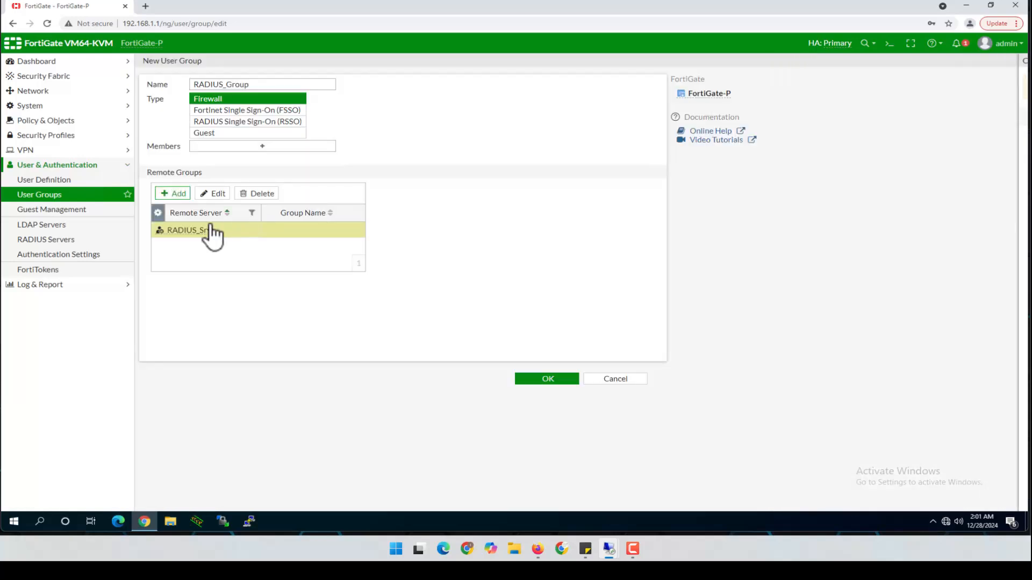
Step: Add RADIUS_Srv as a remote server matching Any group and save RADIUS_Group
{"action": "left_click", "coordinate": [185, 195]}
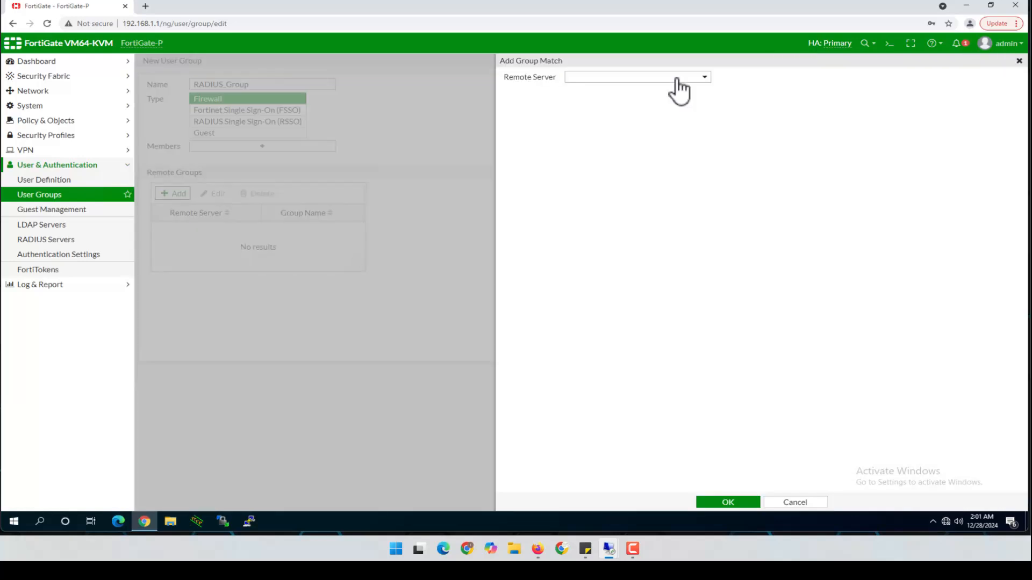
{"action": "left_click", "coordinate": [678, 78]}
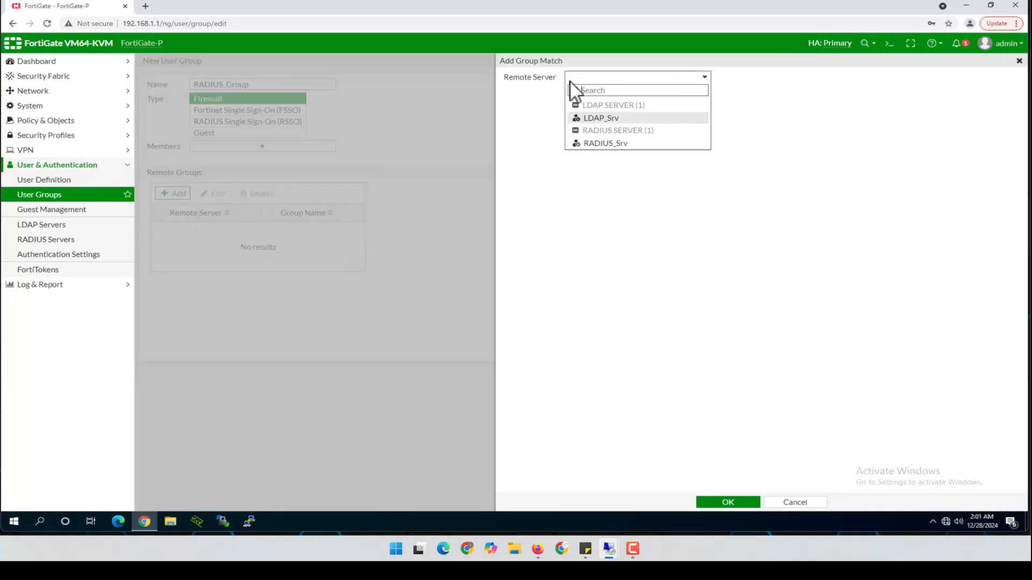
{"action": "left_click", "coordinate": [602, 143]}
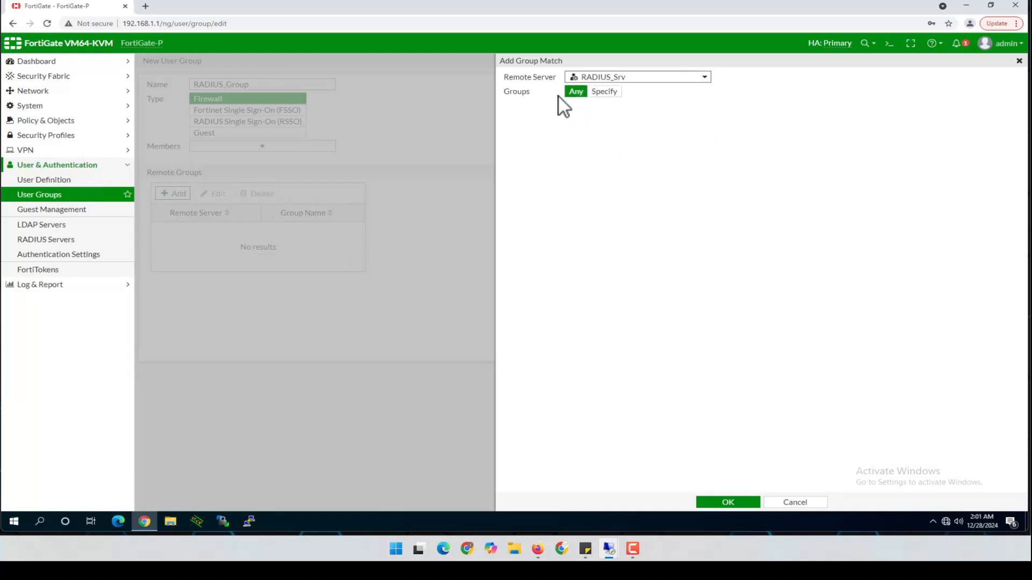
{"action": "left_click", "coordinate": [603, 93]}
{"action": "left_click", "coordinate": [596, 105]}
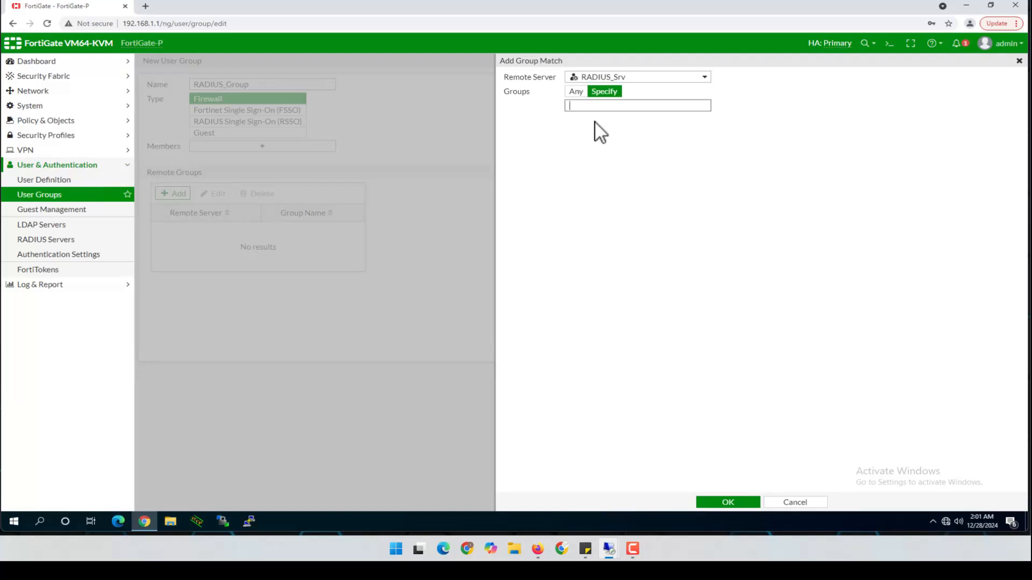
{"action": "left_click", "coordinate": [574, 93]}
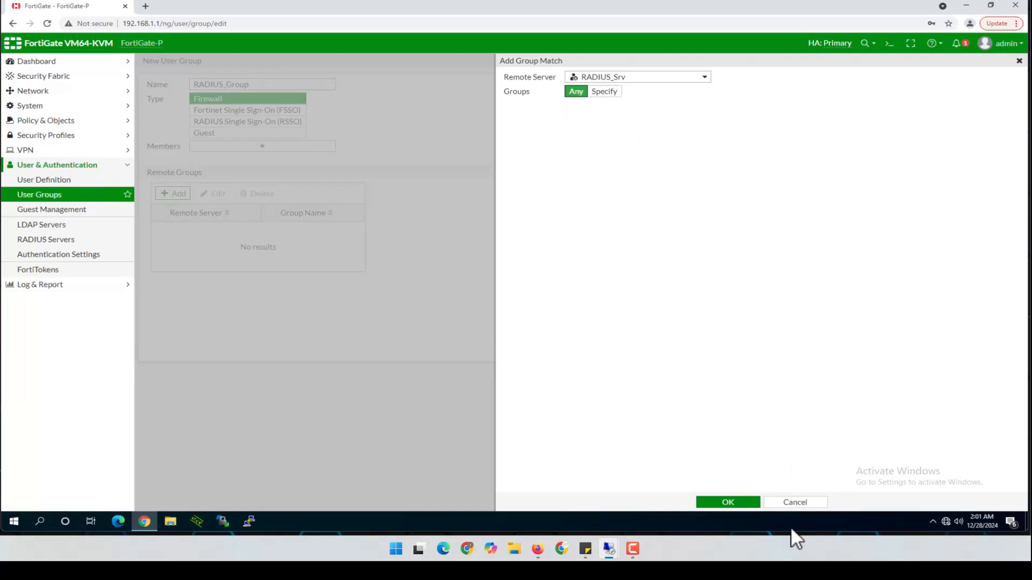
{"action": "left_click", "coordinate": [728, 504]}
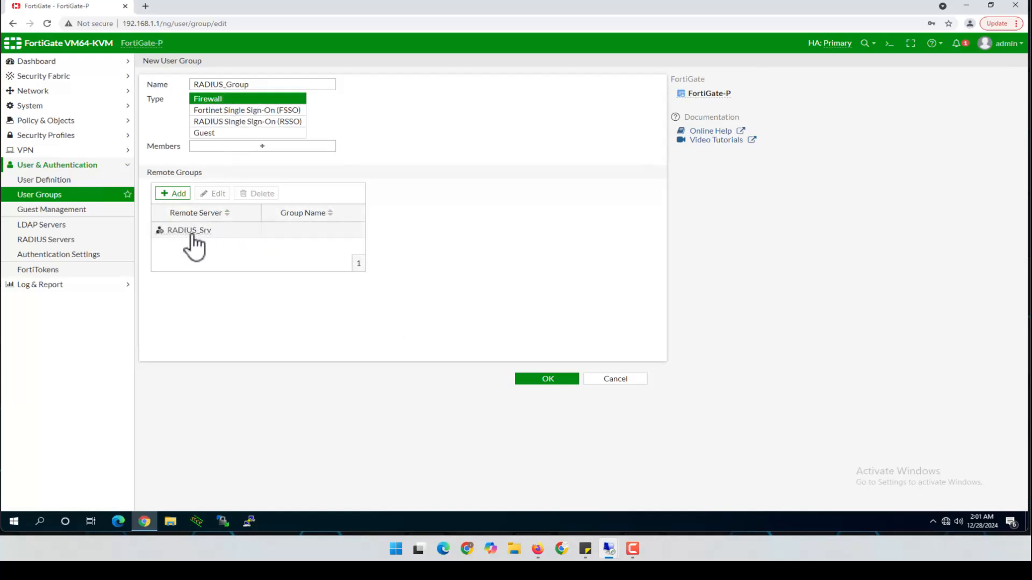
{"action": "left_click", "coordinate": [544, 384]}
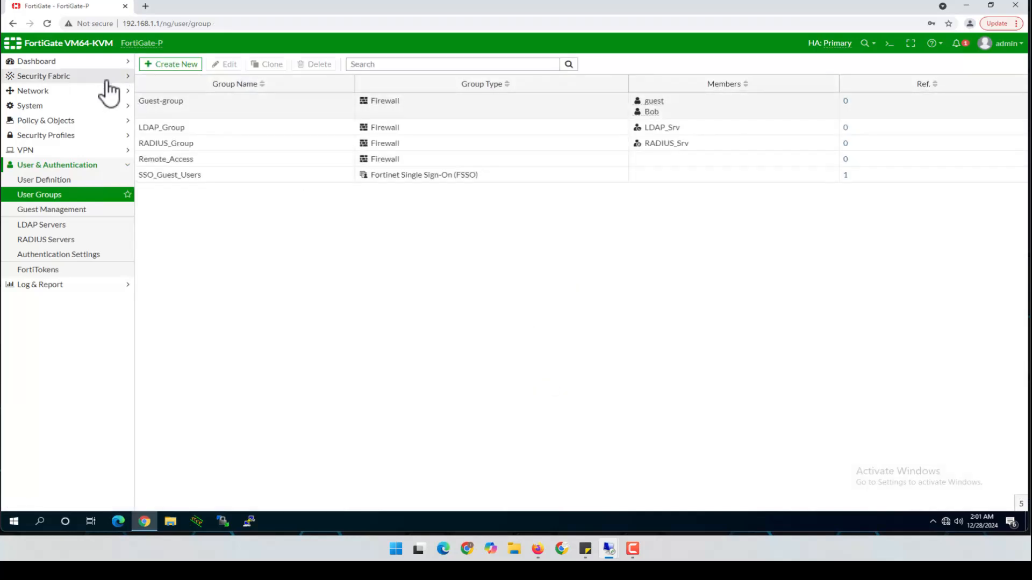
Step: Delete the LDAP_Users administrator under System > Administrators and begin a new administrator
{"action": "left_click", "coordinate": [30, 106]}
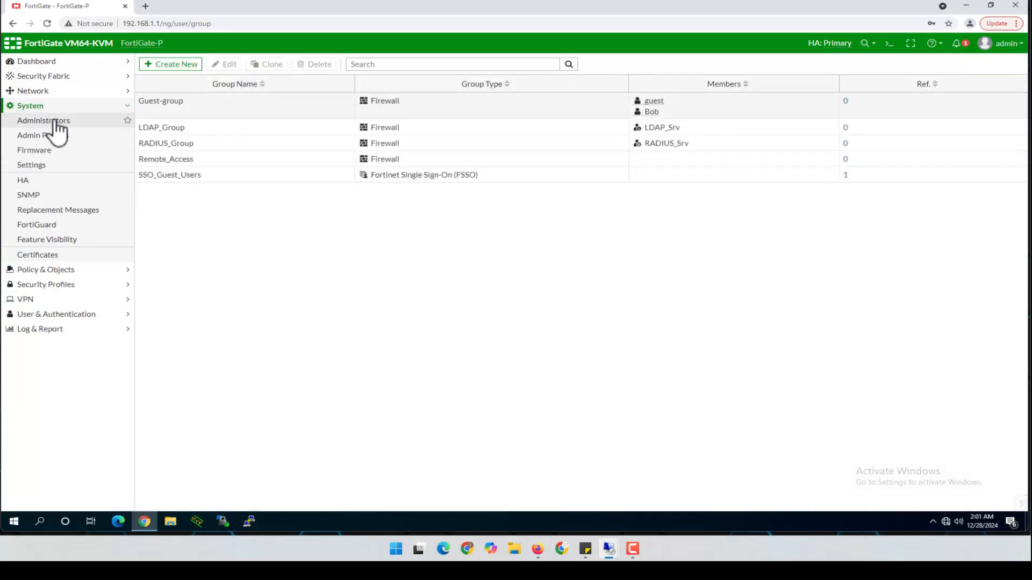
{"action": "left_click", "coordinate": [58, 121]}
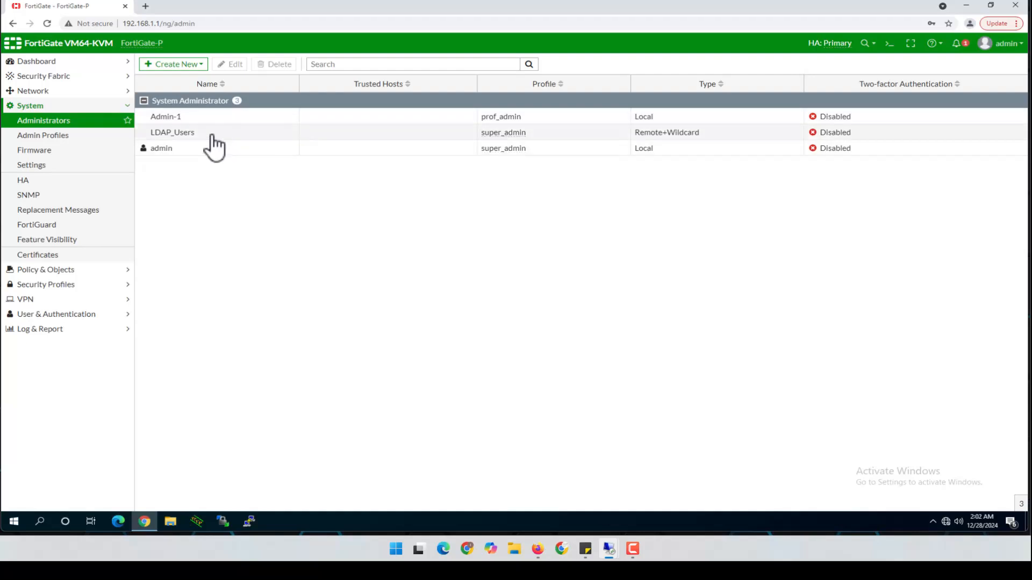
{"action": "left_click", "coordinate": [213, 135]}
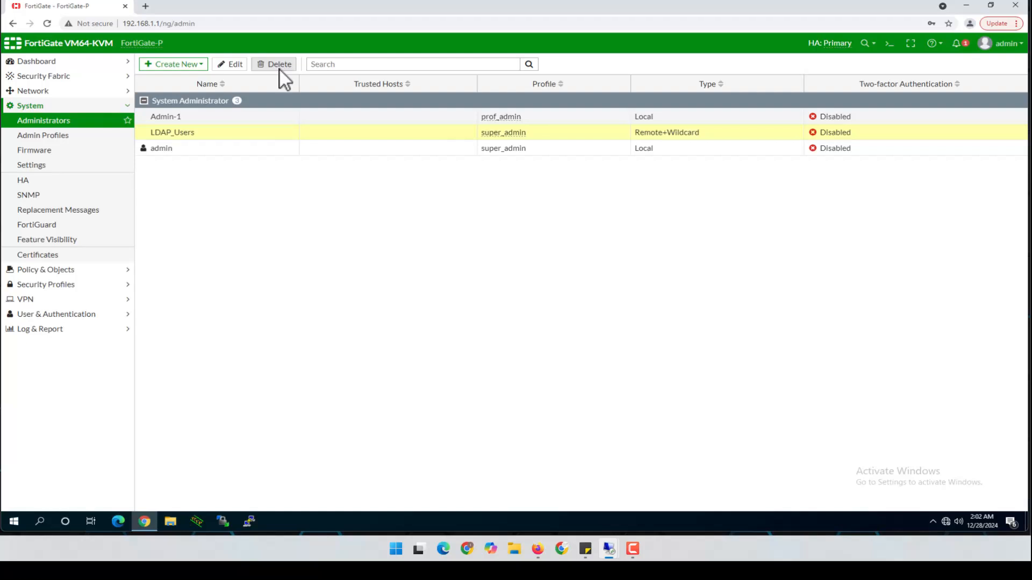
{"action": "left_click", "coordinate": [277, 65]}
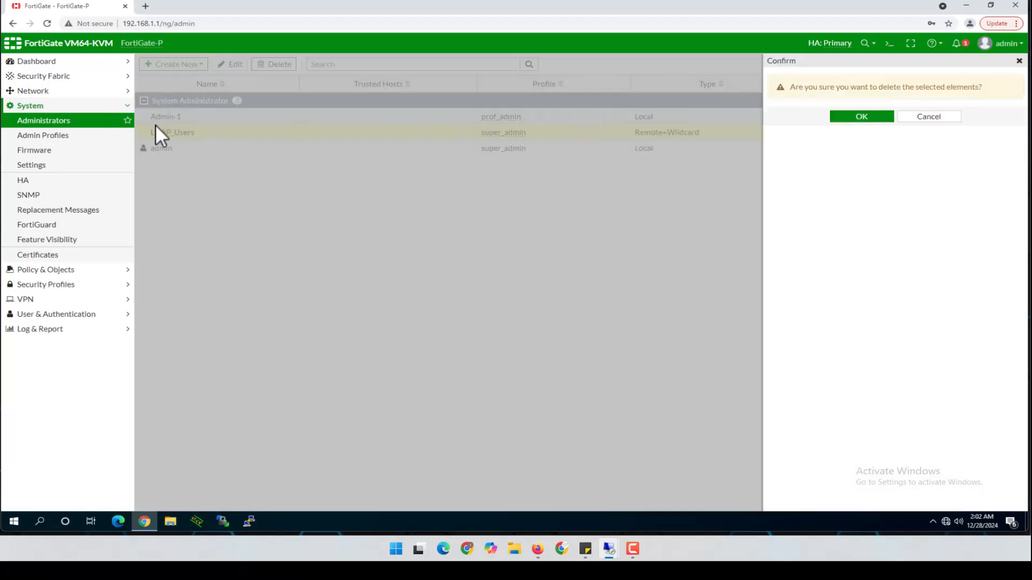
{"action": "left_click", "coordinate": [856, 117]}
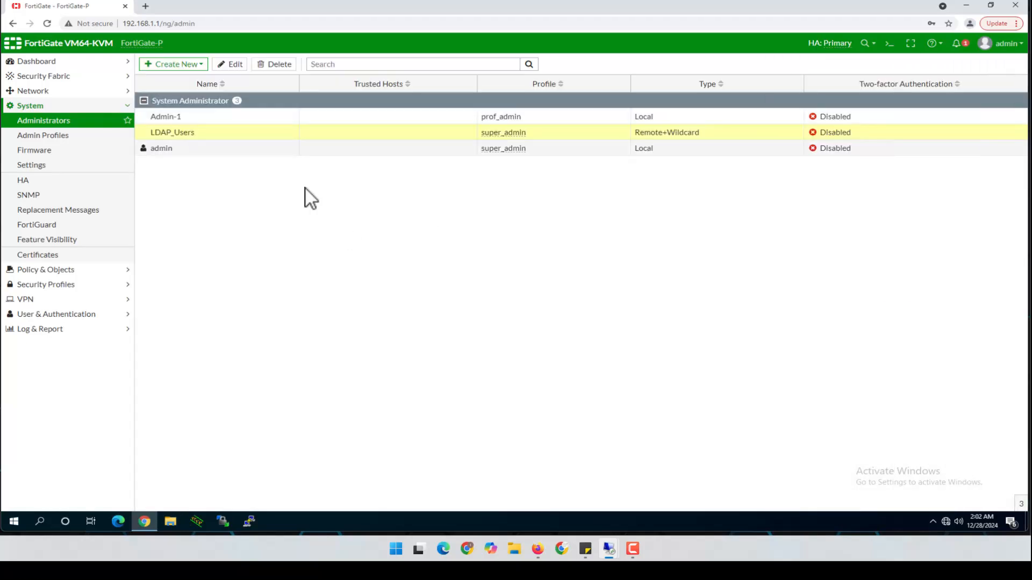
{"action": "left_click", "coordinate": [193, 67]}
{"action": "left_click", "coordinate": [175, 77]}
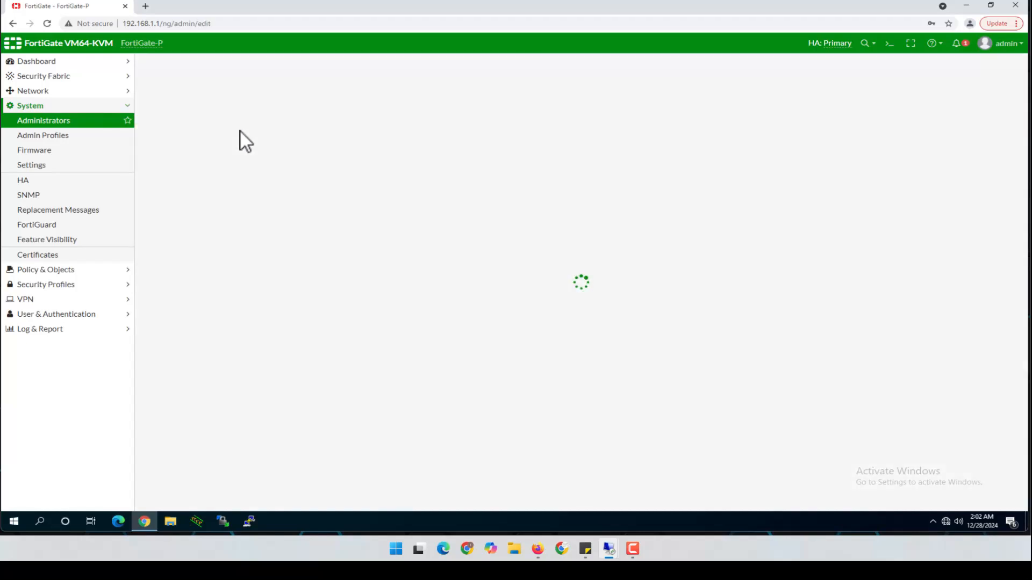
Step: Create administrator RADIUS_User matching all RADIUS_Group users, with the super_admin profile
{"action": "left_click", "coordinate": [265, 84]}
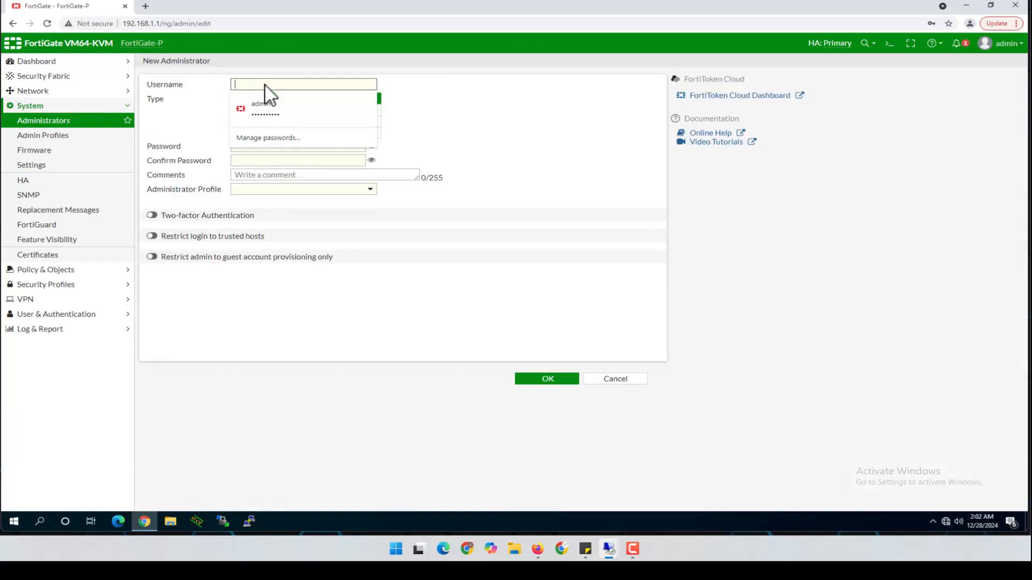
{"action": "type", "text": "RADIUS_User"}
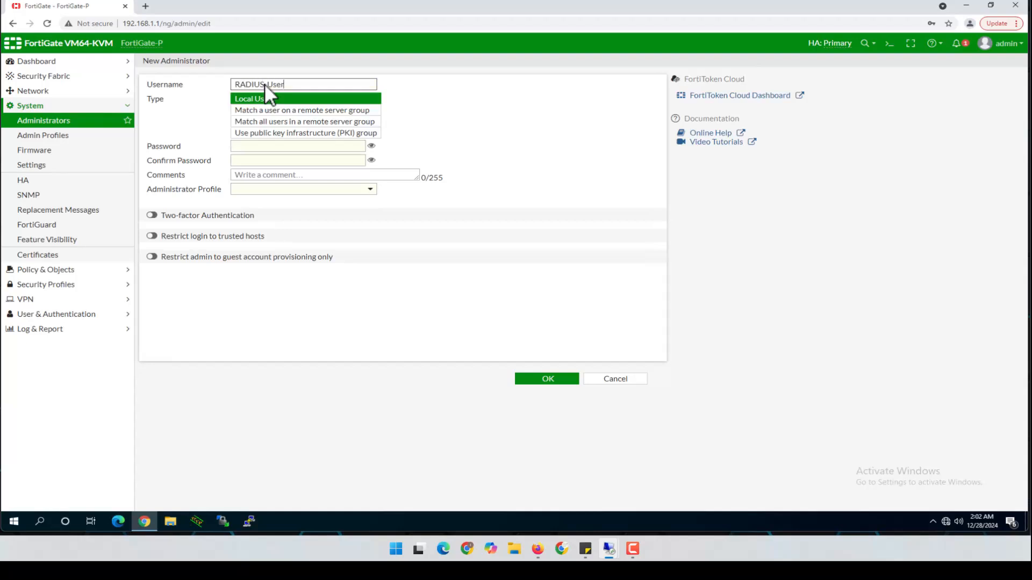
{"action": "left_click", "coordinate": [275, 123]}
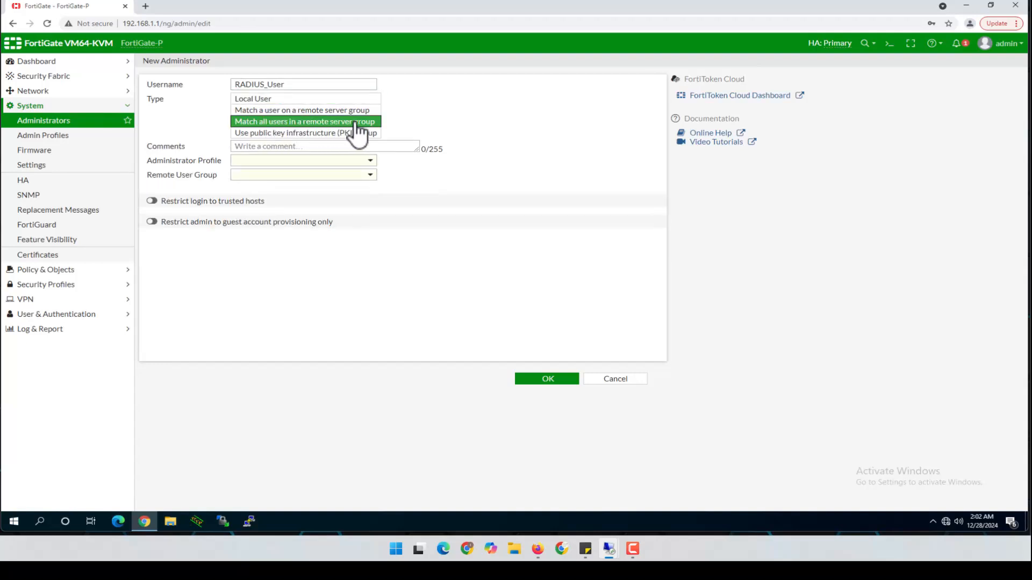
{"action": "left_click", "coordinate": [241, 162]}
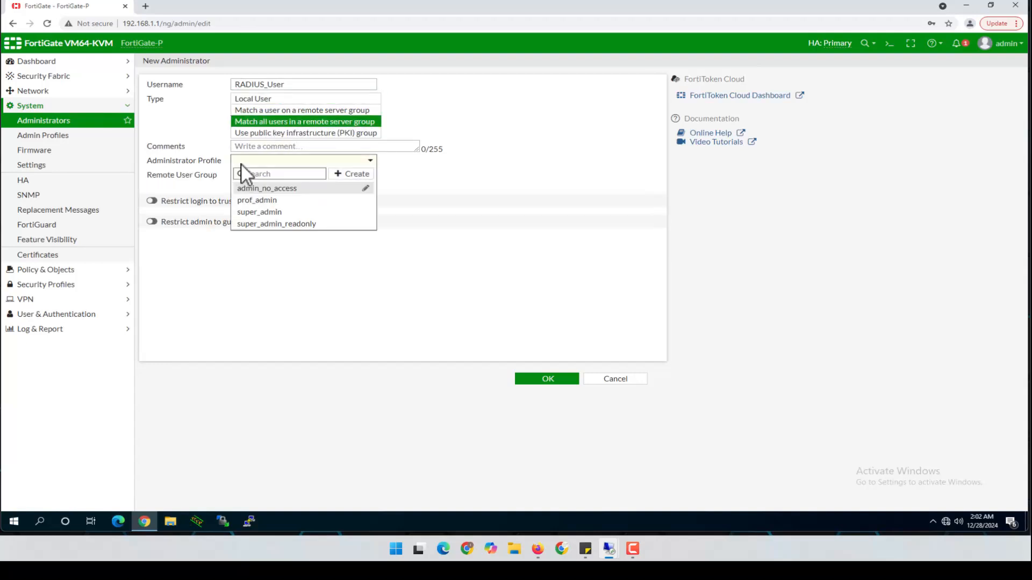
{"action": "left_click", "coordinate": [272, 215]}
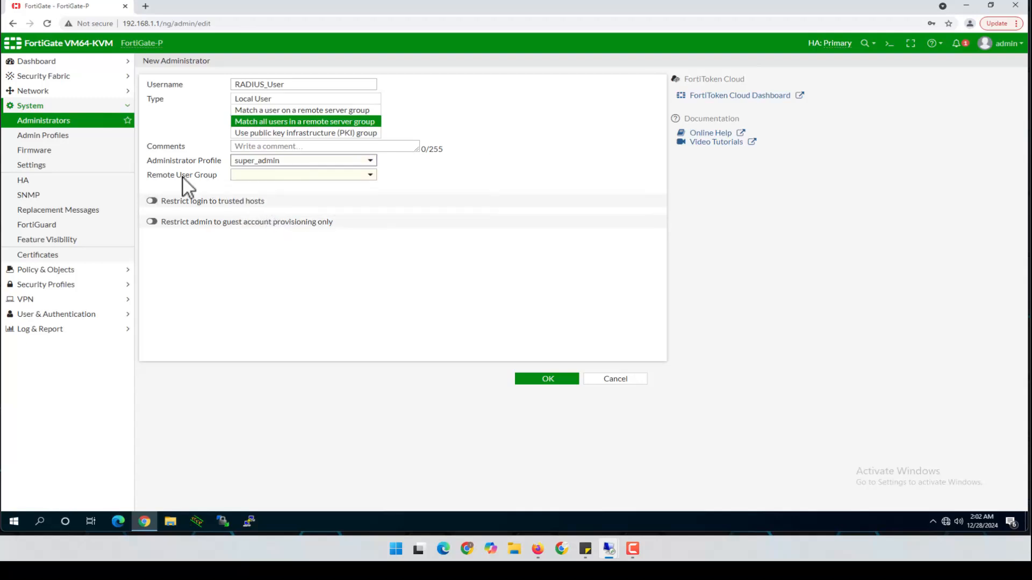
{"action": "left_click", "coordinate": [259, 176]}
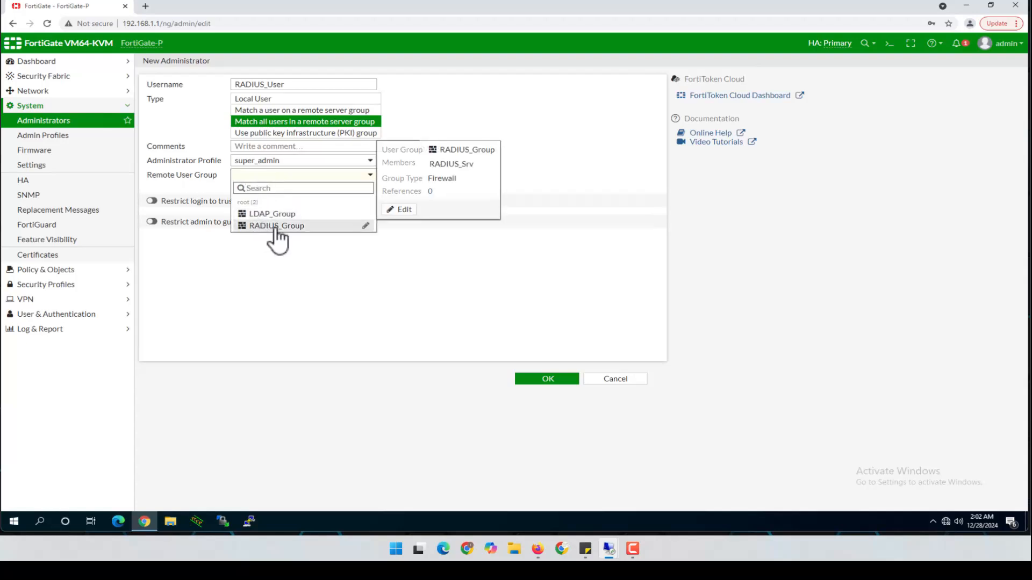
{"action": "left_click", "coordinate": [277, 226]}
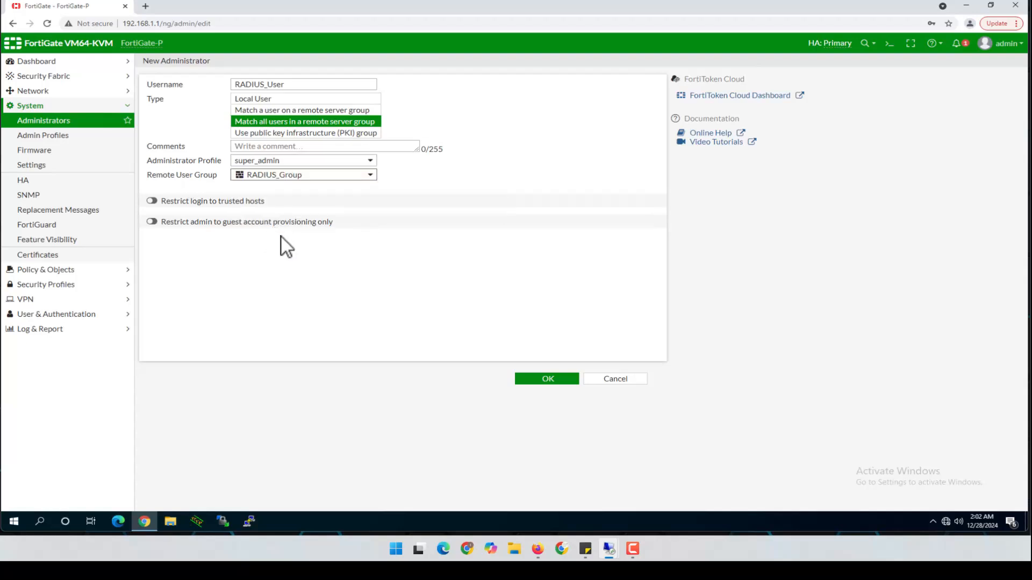
{"action": "left_click", "coordinate": [540, 379]}
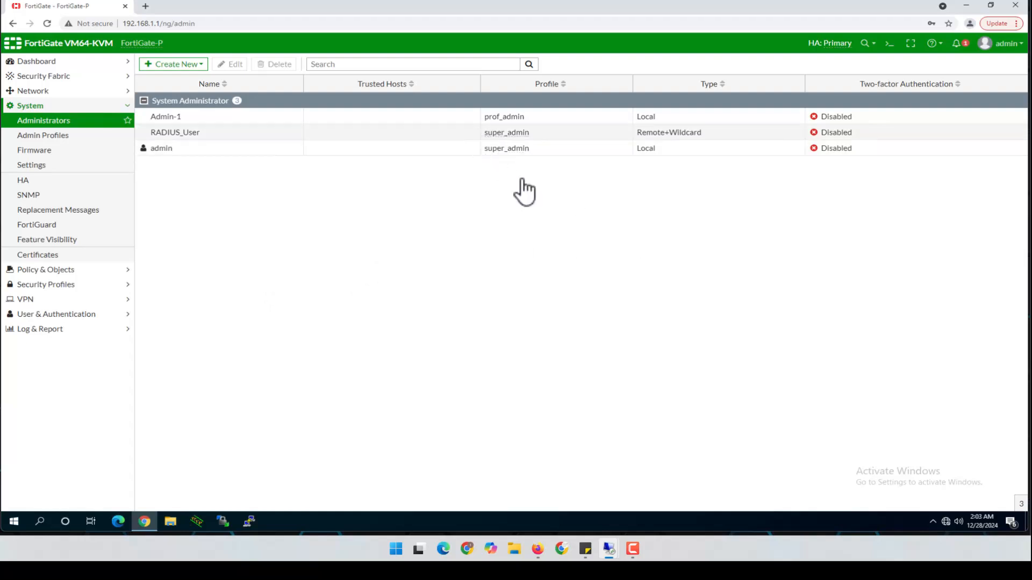
Step: Remove the first LAB user from Admin_Group and save the user's properties
{"action": "mouse_move", "coordinate": [607, 547]}
{"action": "left_click", "coordinate": [640, 510]}
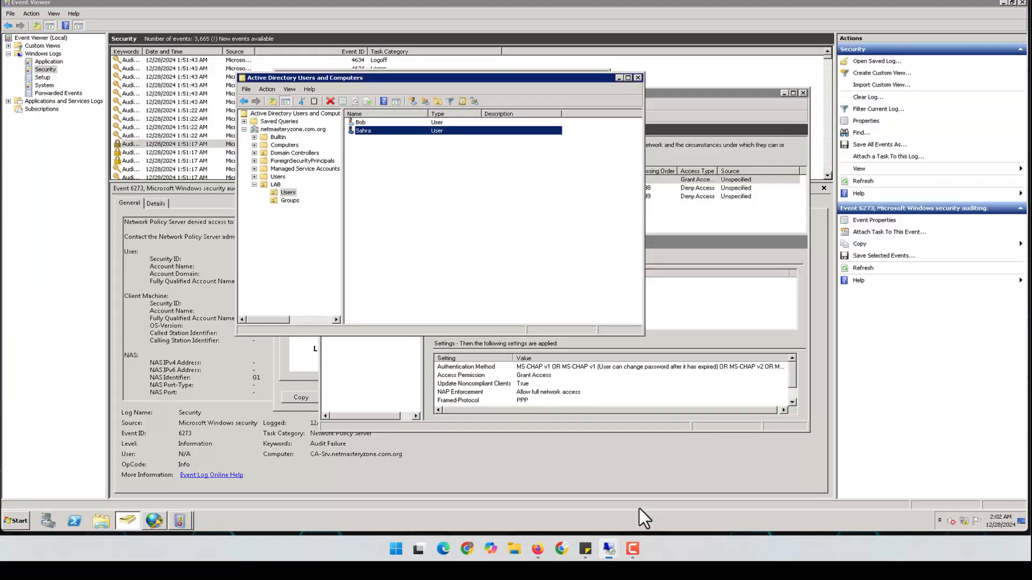
{"action": "left_click", "coordinate": [371, 124]}
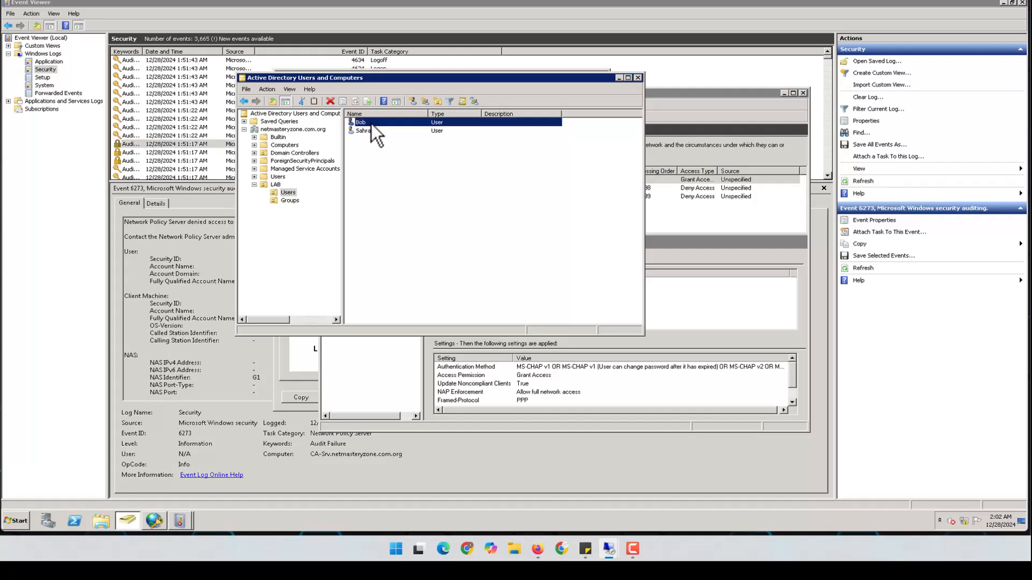
{"action": "double_click", "coordinate": [372, 124]}
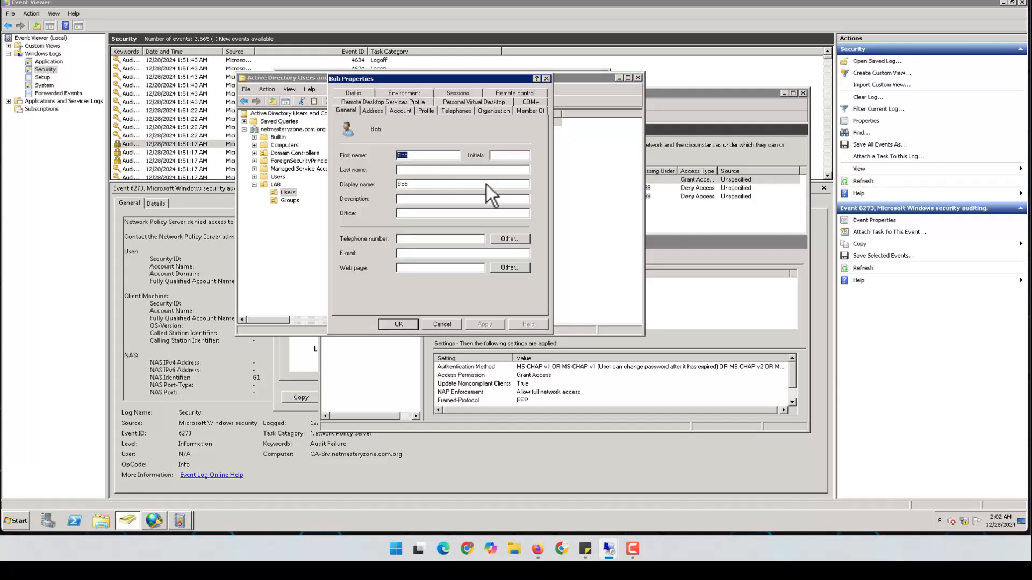
{"action": "left_click", "coordinate": [530, 111]}
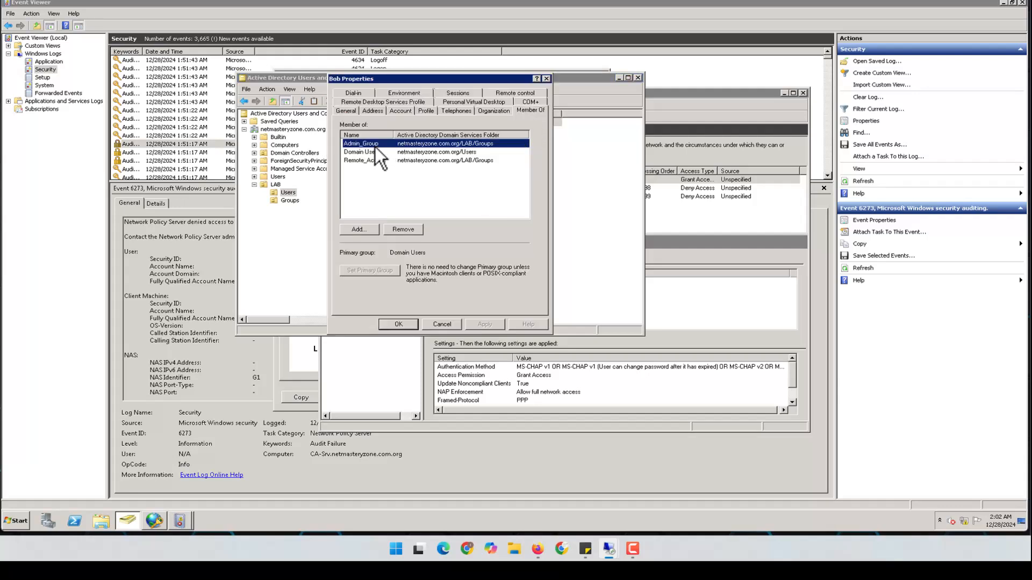
{"action": "left_click", "coordinate": [400, 229]}
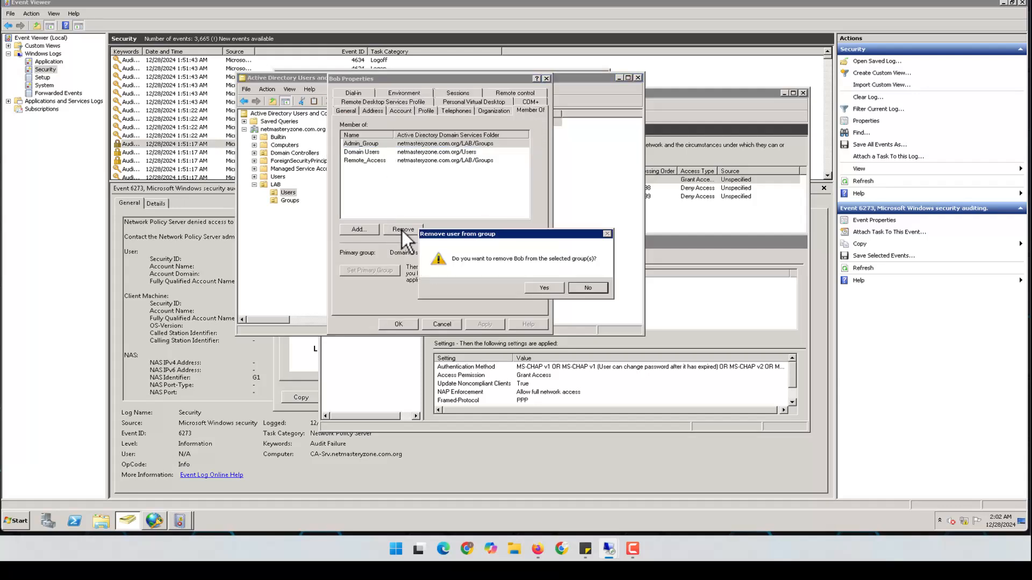
{"action": "left_click", "coordinate": [544, 288]}
{"action": "left_click", "coordinate": [404, 324]}
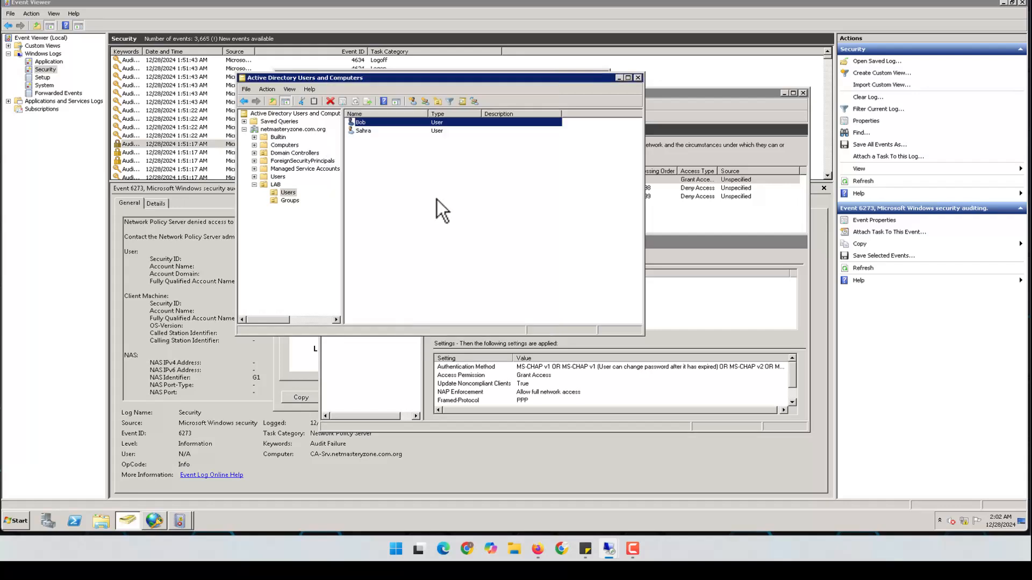
Step: Confirm the second user still belongs to Admin_Group, then minimize Active Directory Users and Computers
{"action": "double_click", "coordinate": [376, 132]}
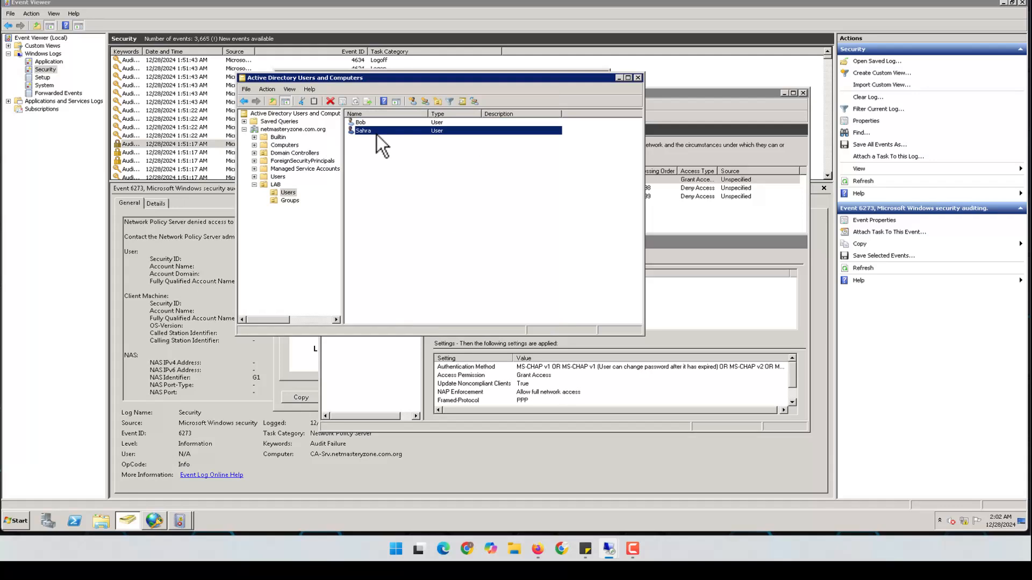
{"action": "left_click", "coordinate": [529, 111]}
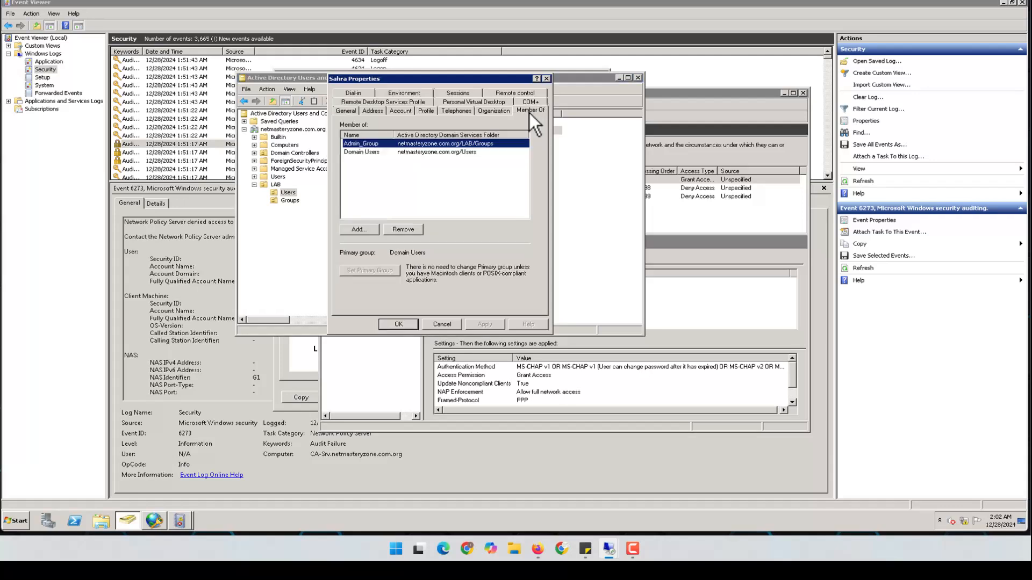
{"action": "left_click", "coordinate": [446, 325]}
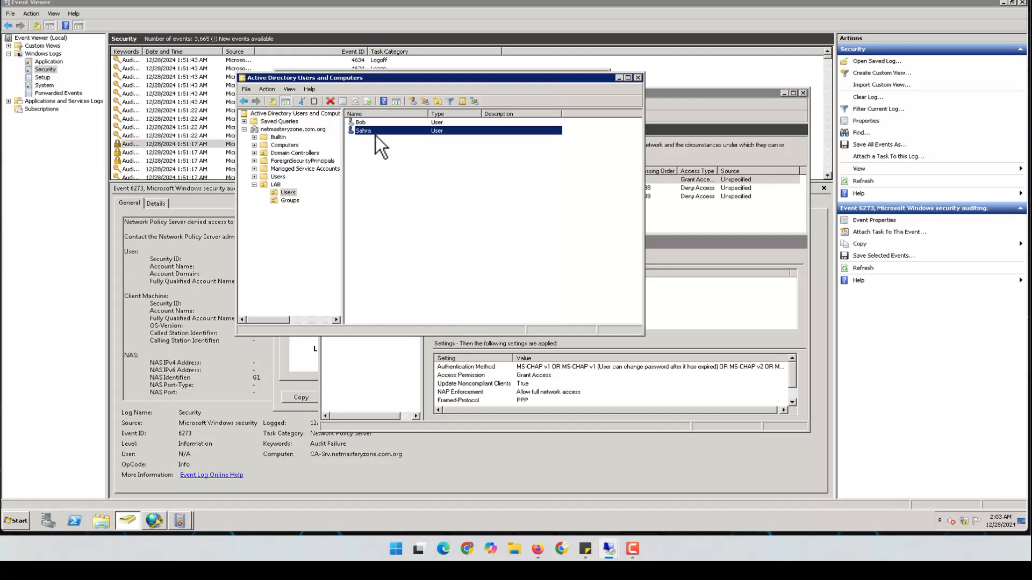
{"action": "left_click", "coordinate": [370, 123]}
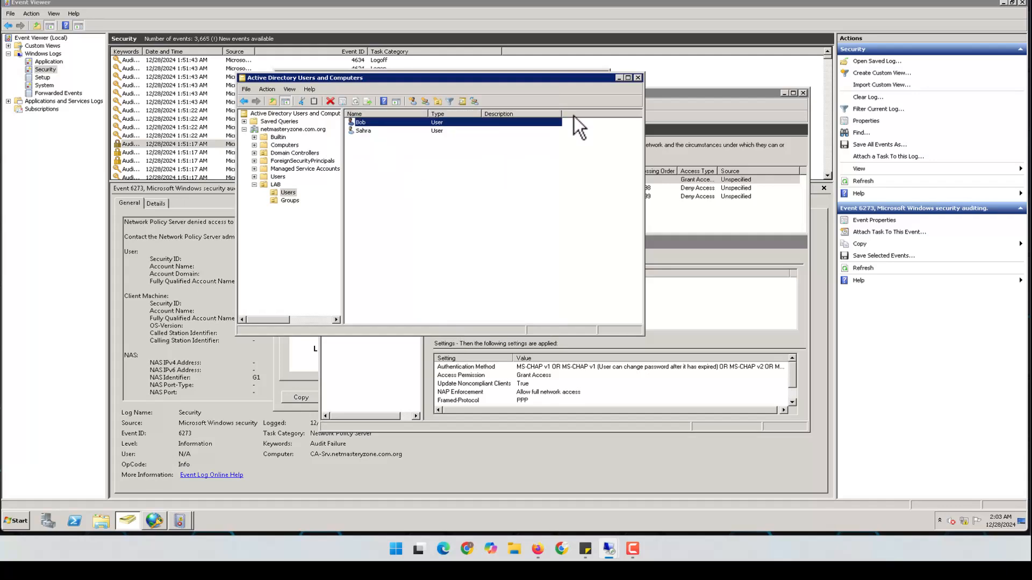
{"action": "left_click", "coordinate": [618, 78]}
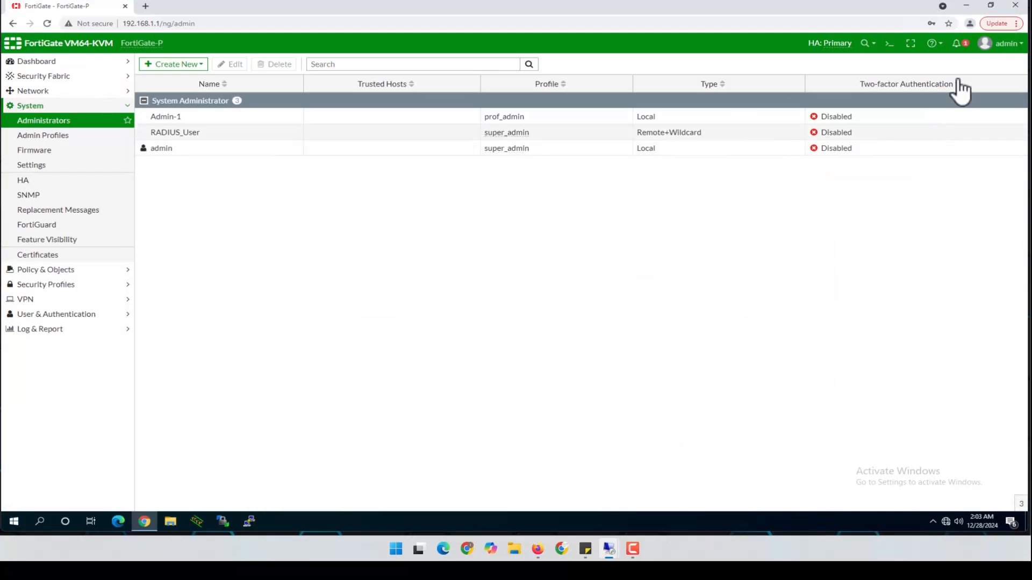
Step: Log out of FortiGate and attempt an admin login as the removed user, which fails
{"action": "left_click", "coordinate": [1002, 48]}
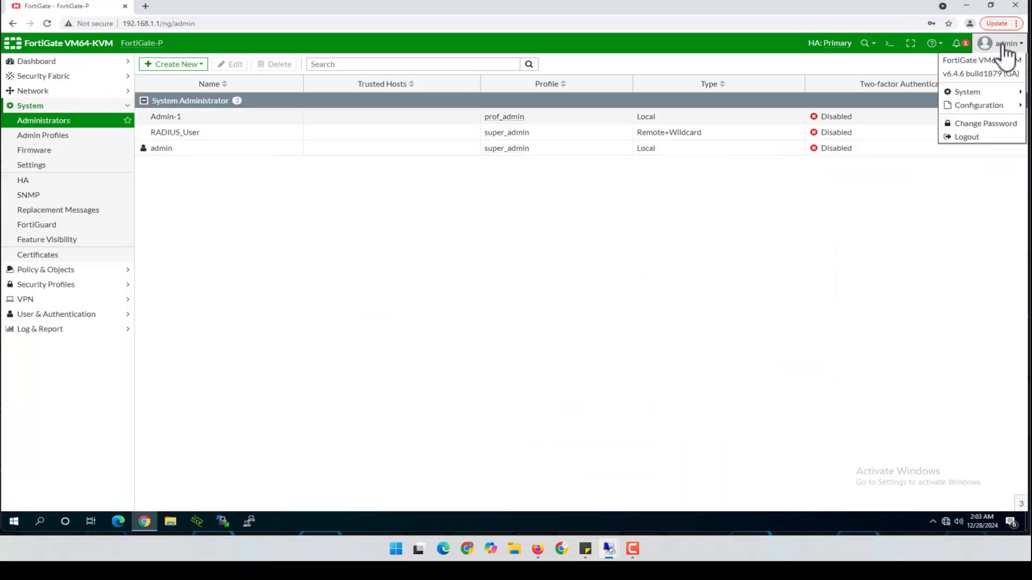
{"action": "left_click", "coordinate": [962, 136]}
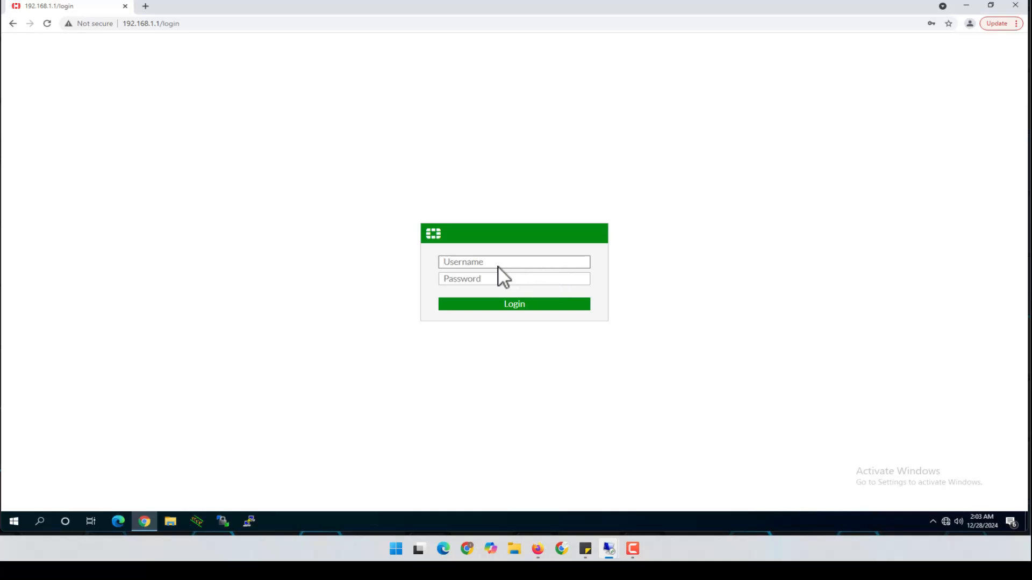
{"action": "left_click", "coordinate": [498, 264]}
{"action": "type", "text": "Bob"}
{"action": "key", "text": "Tab"}
{"action": "type", "text": "•"}
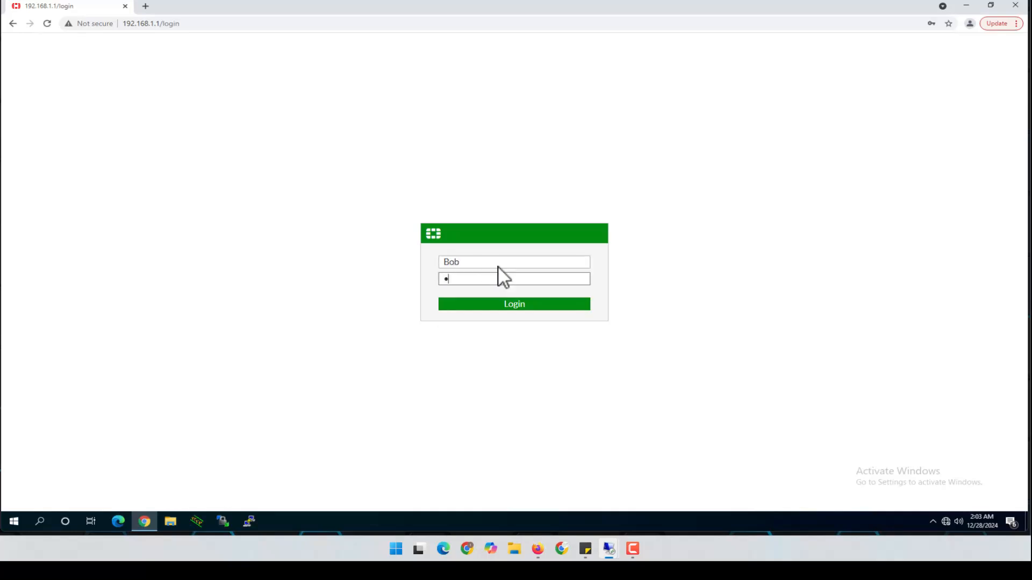
{"action": "type", "text": "••••••"}
{"action": "left_click", "coordinate": [514, 304]}
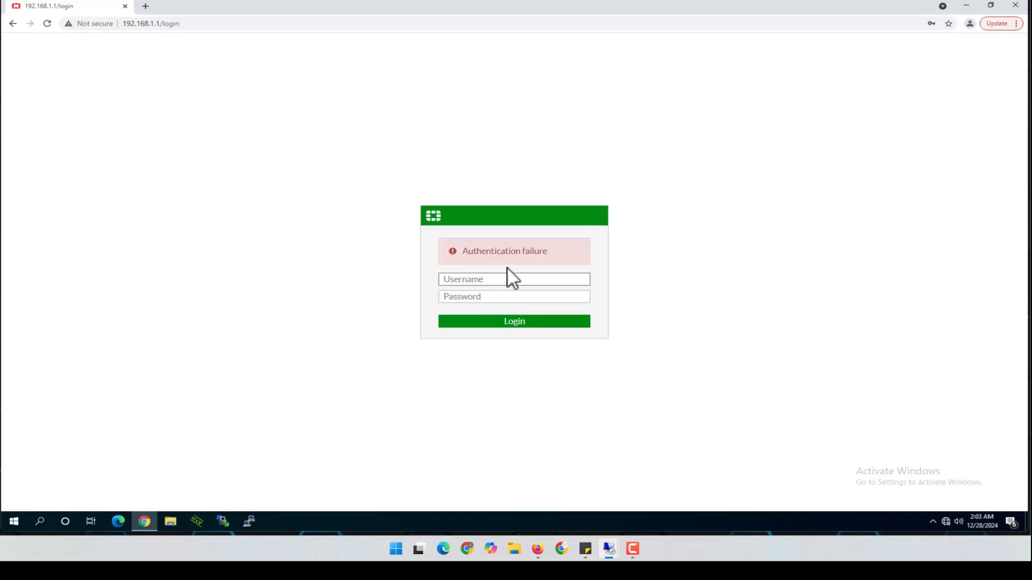
Step: Log in with the admin-group user's username and password
{"action": "type", "text": "Sahra"}
{"action": "key", "text": "Tab"}
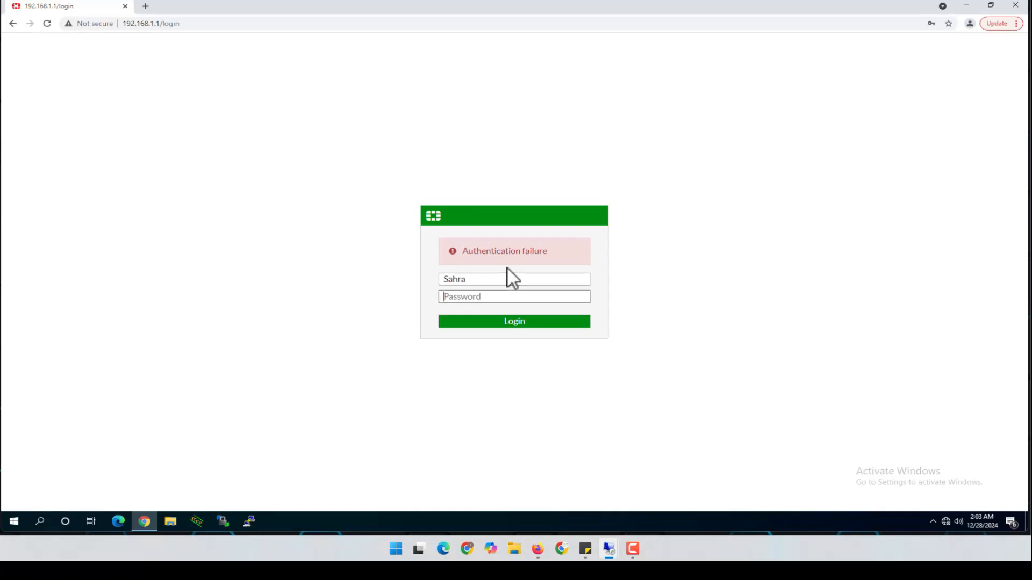
{"action": "type", "text": "•••••••••"}
{"action": "left_click", "coordinate": [515, 321]}
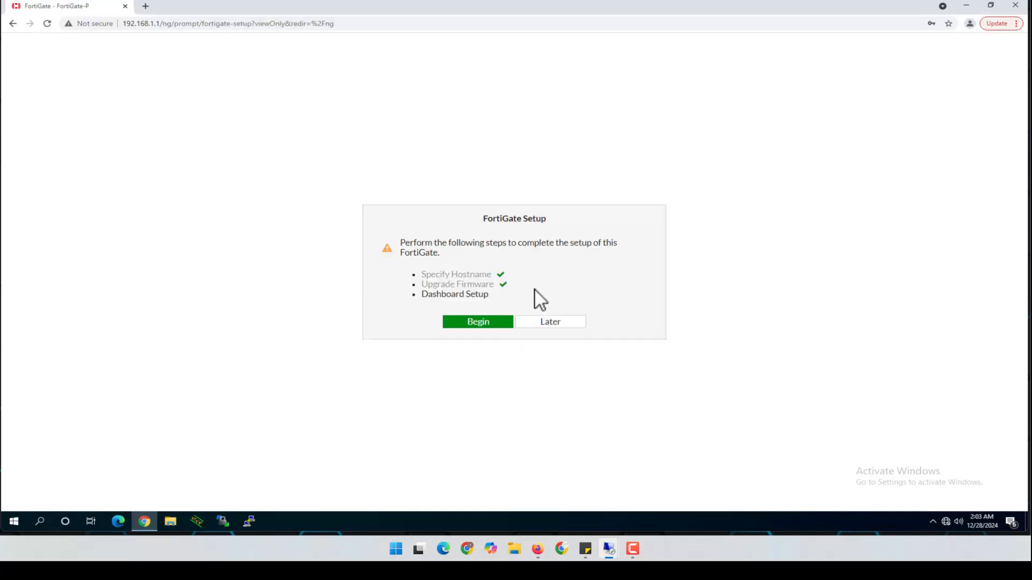
Step: Postpone the setup wizard and permanently dismiss the version notice to reach the dashboard
{"action": "left_click", "coordinate": [561, 322]}
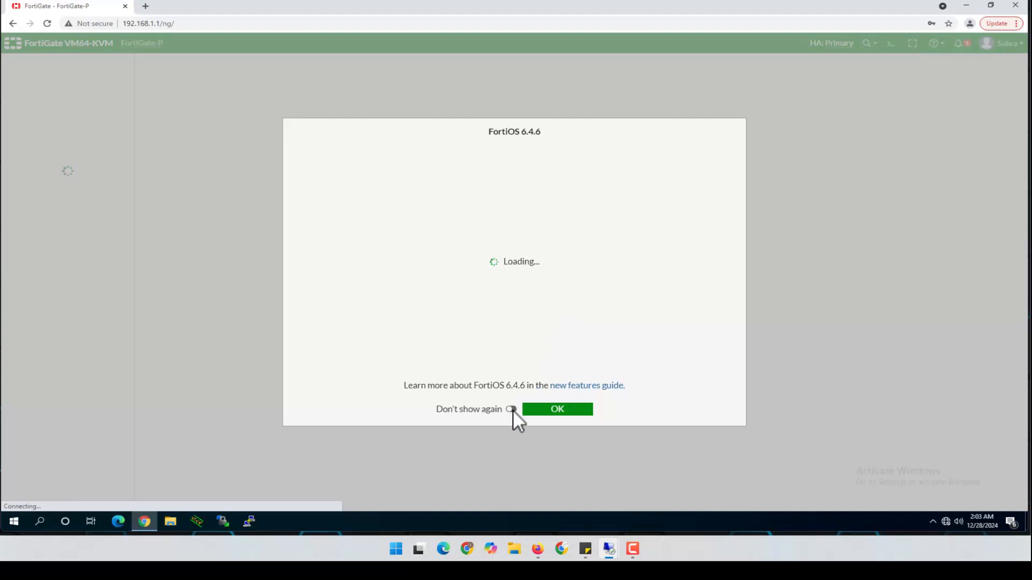
{"action": "left_click", "coordinate": [511, 409]}
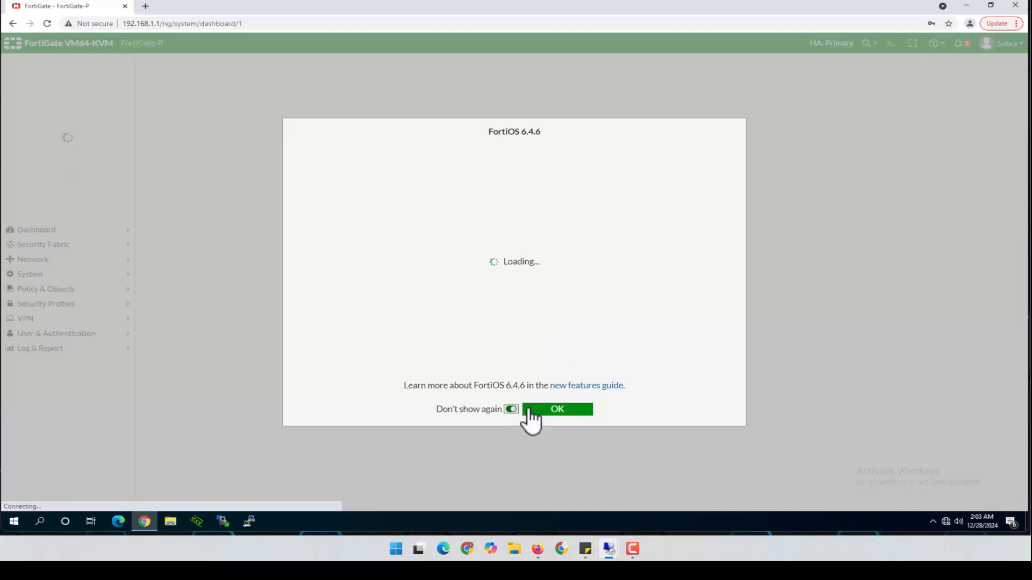
{"action": "left_click", "coordinate": [566, 408]}
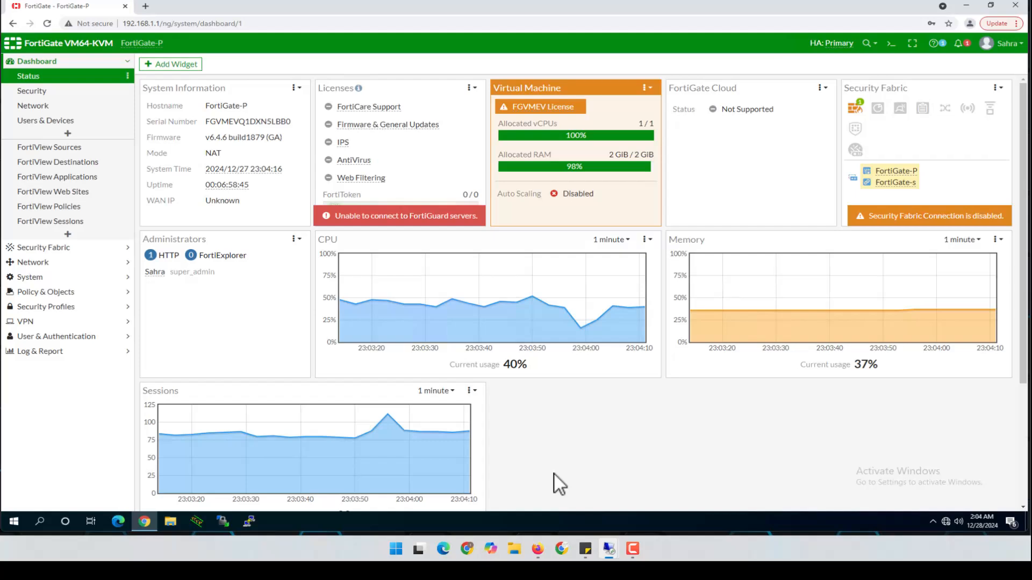
Step: Return to the server's Event Viewer and refresh the Security log
{"action": "mouse_move", "coordinate": [601, 548]}
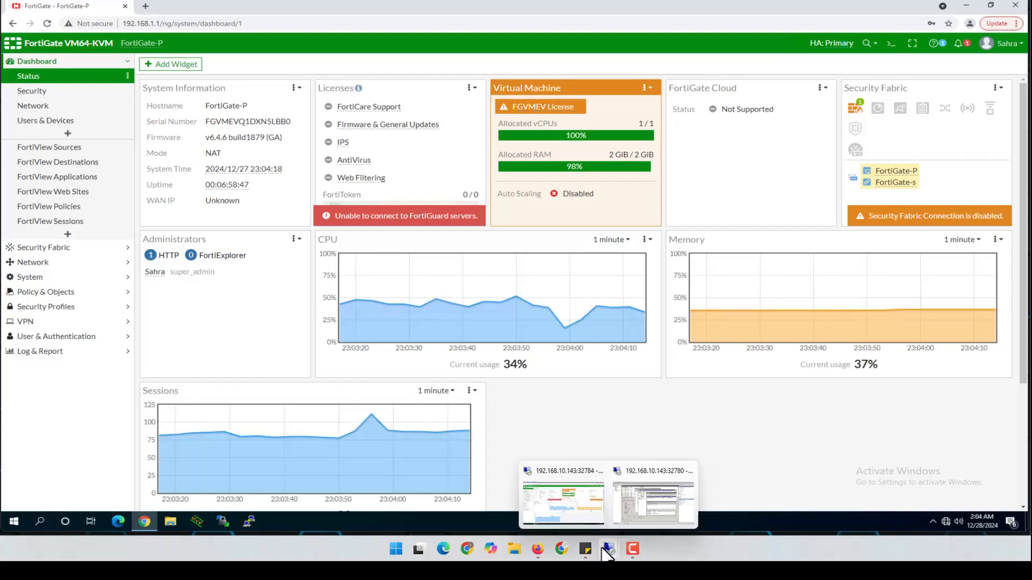
{"action": "left_click", "coordinate": [628, 501]}
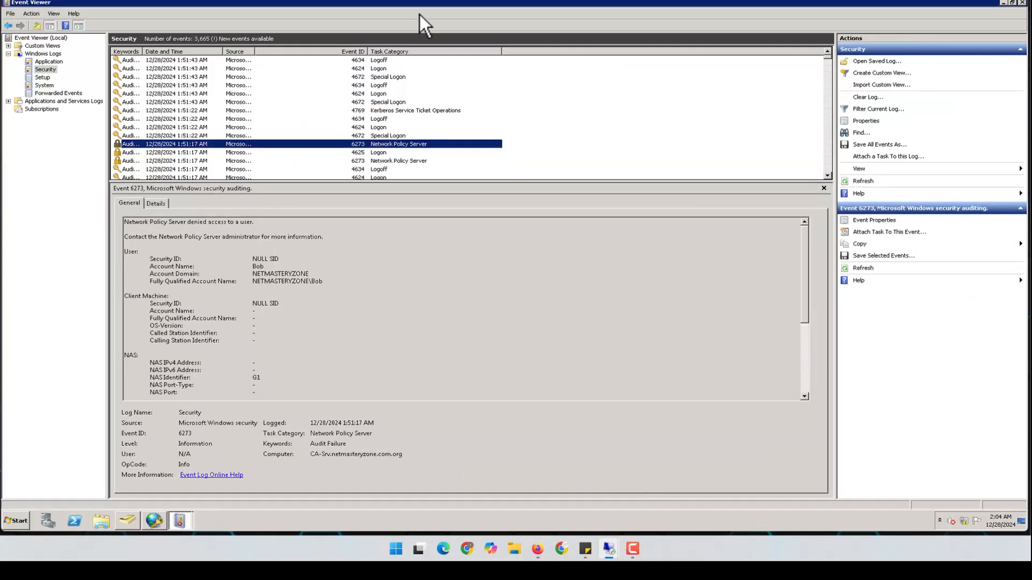
{"action": "left_click", "coordinate": [47, 63]}
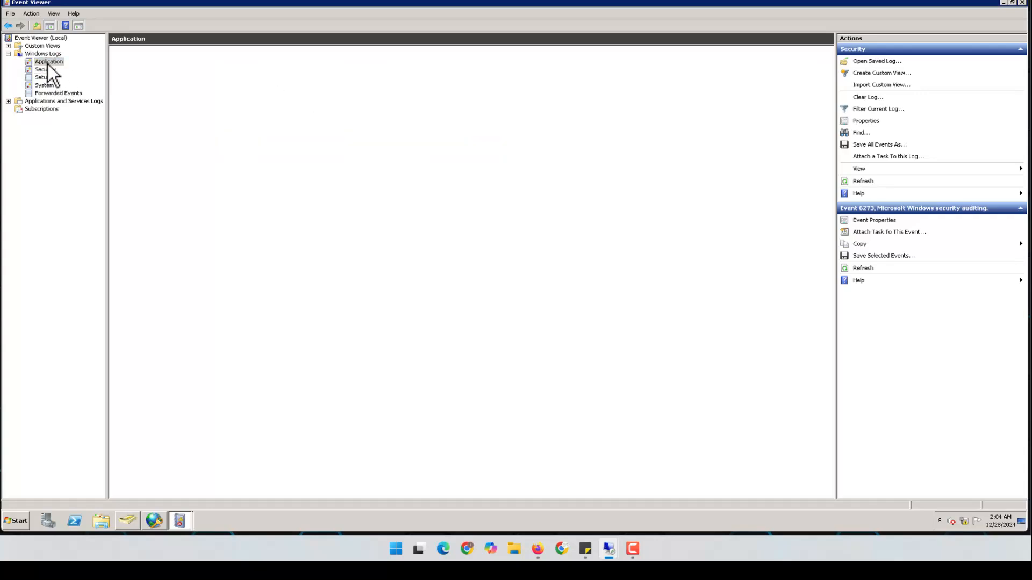
{"action": "left_click", "coordinate": [51, 70]}
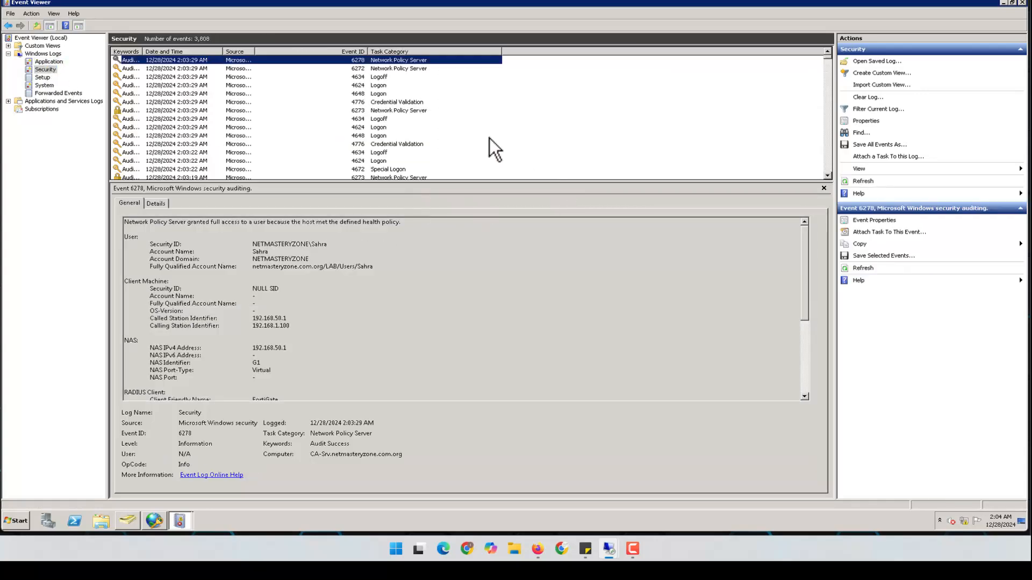
Step: Inspect event 6278's details, confirming the Admin_Access policy and Full Access state
{"action": "double_click", "coordinate": [407, 60]}
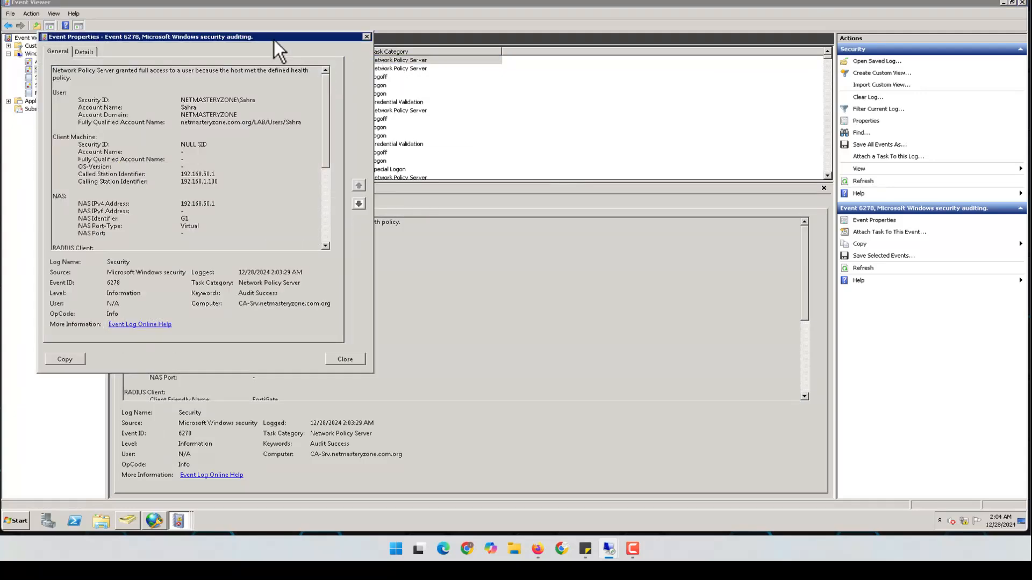
{"action": "left_click_drag", "start_coordinate": [279, 37], "coordinate": [425, 37]}
{"action": "left_click", "coordinate": [237, 52]}
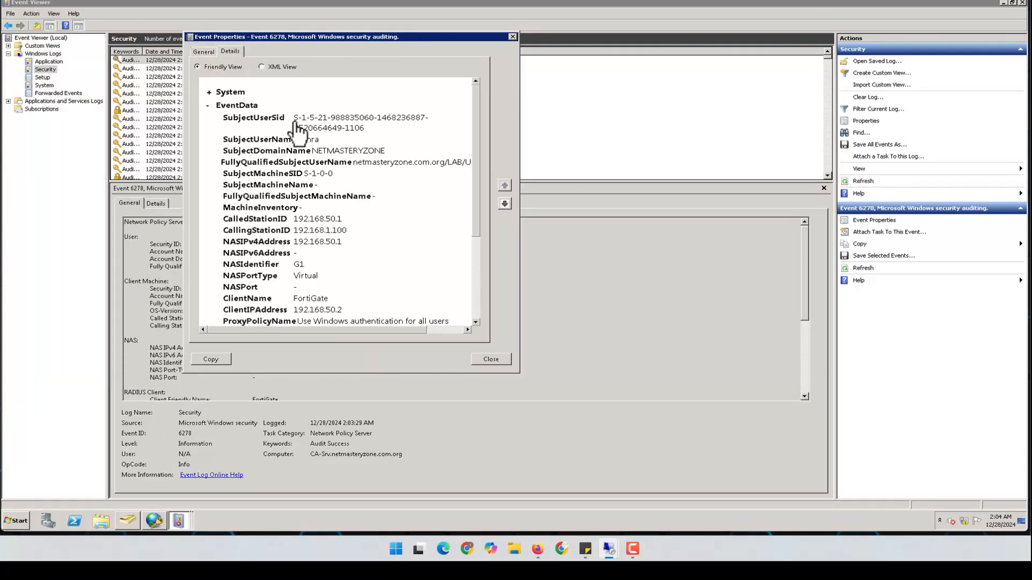
{"action": "scroll", "coordinate": [479, 196], "scroll_direction": "down", "scroll_amount": 6}
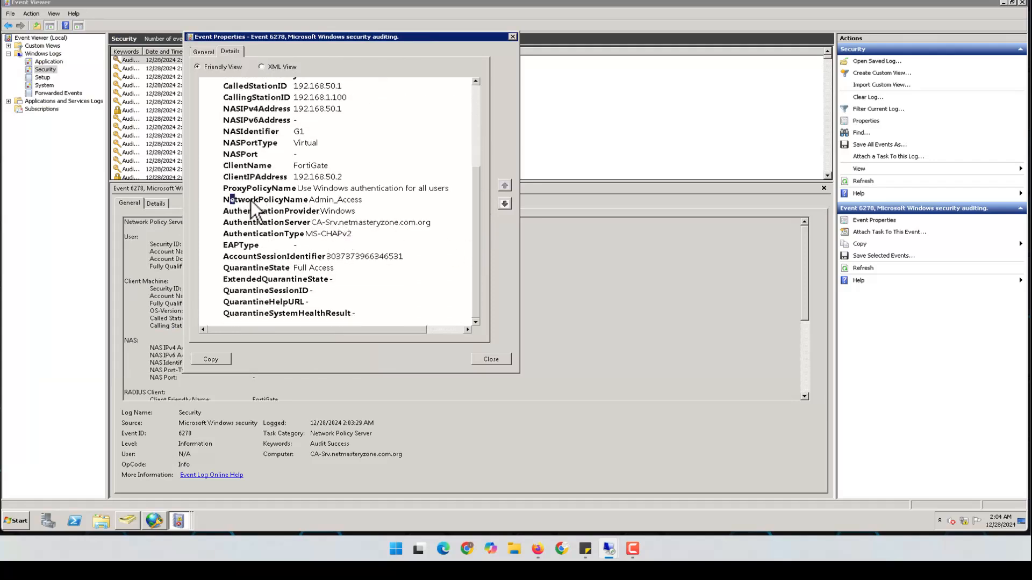
{"action": "left_click_drag", "start_coordinate": [251, 200], "coordinate": [359, 202]}
{"action": "left_click", "coordinate": [332, 200]}
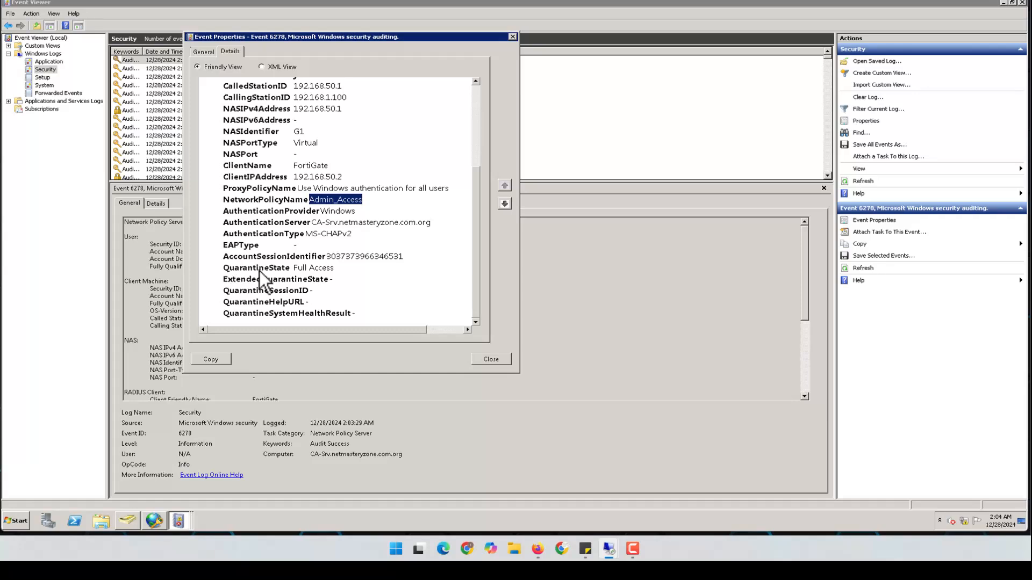
{"action": "left_click_drag", "start_coordinate": [295, 268], "coordinate": [358, 268]}
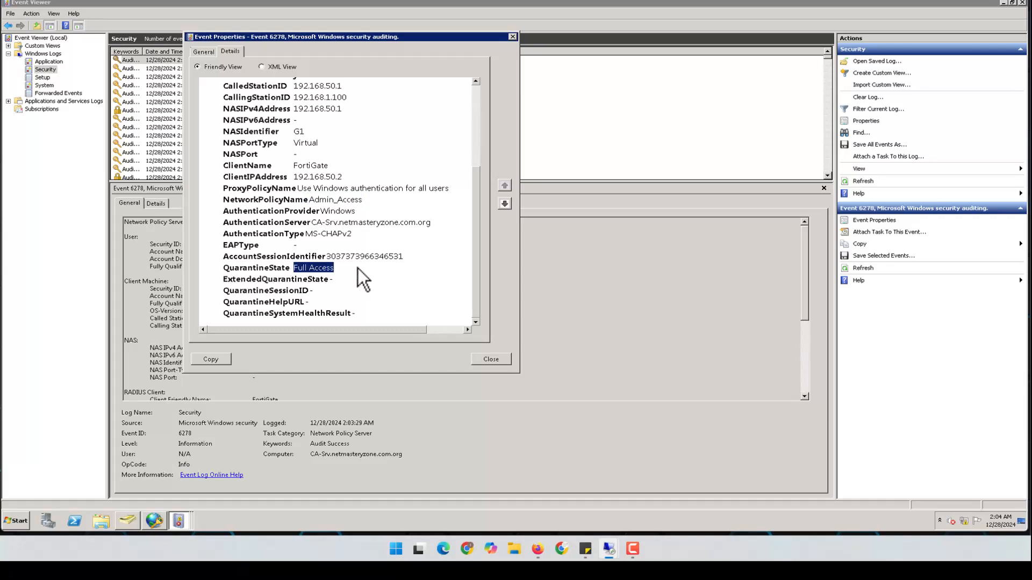
{"action": "left_click_drag", "start_coordinate": [310, 200], "coordinate": [363, 200]}
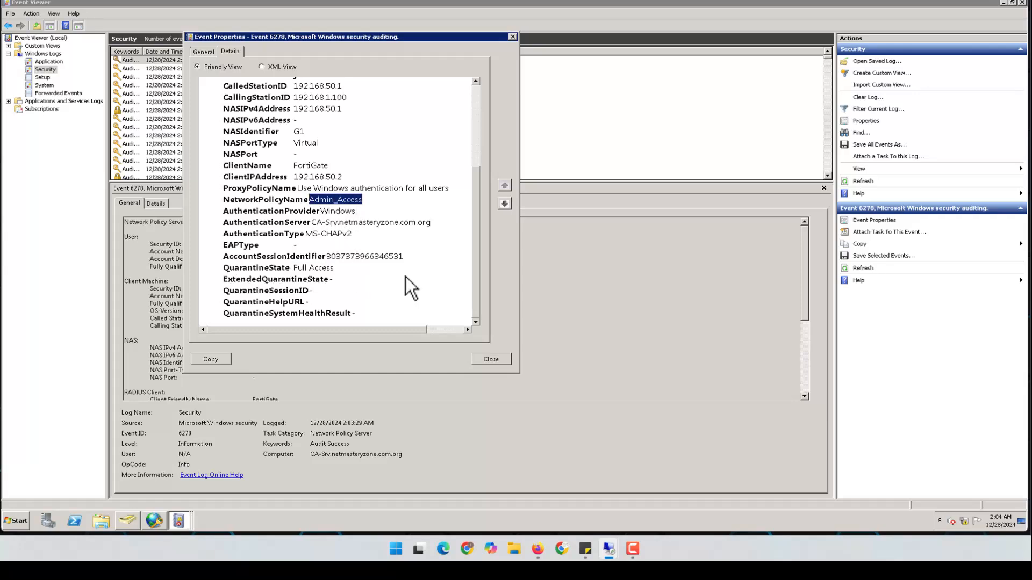
{"action": "left_click", "coordinate": [488, 359]}
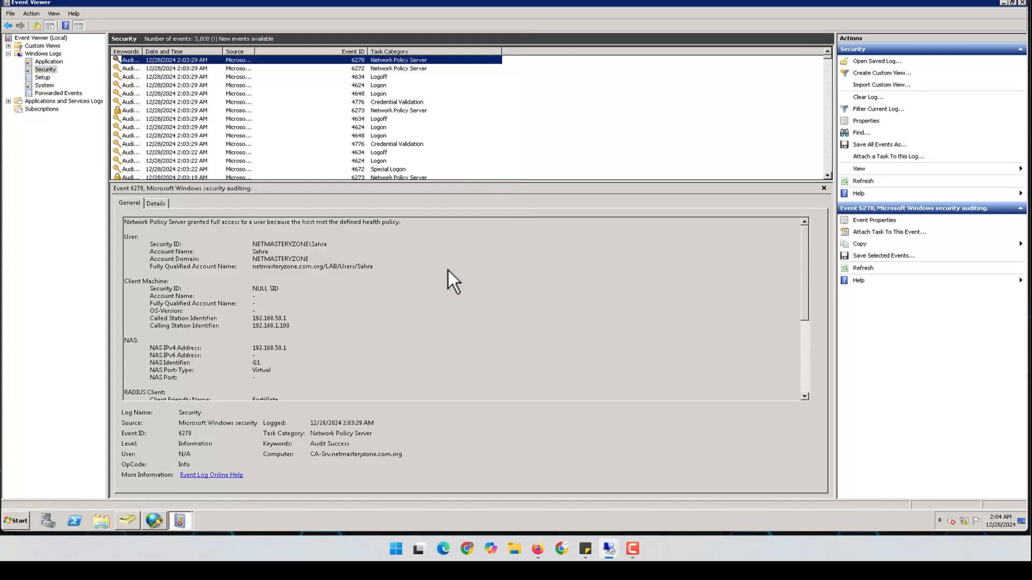
Step: Review events 6272 and 6273, reading the denial reason in 6273's details
{"action": "double_click", "coordinate": [401, 70]}
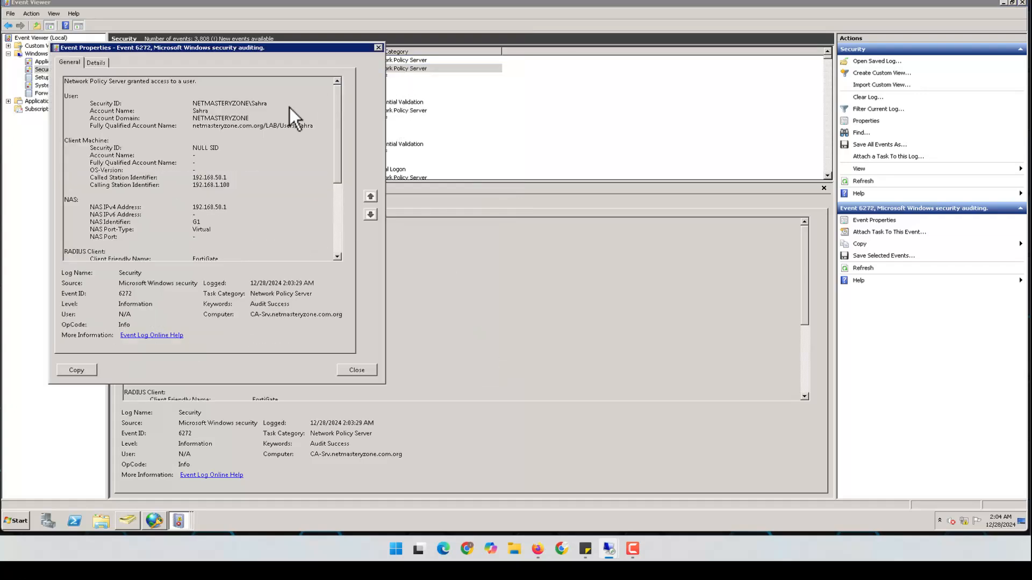
{"action": "left_click", "coordinate": [356, 370]}
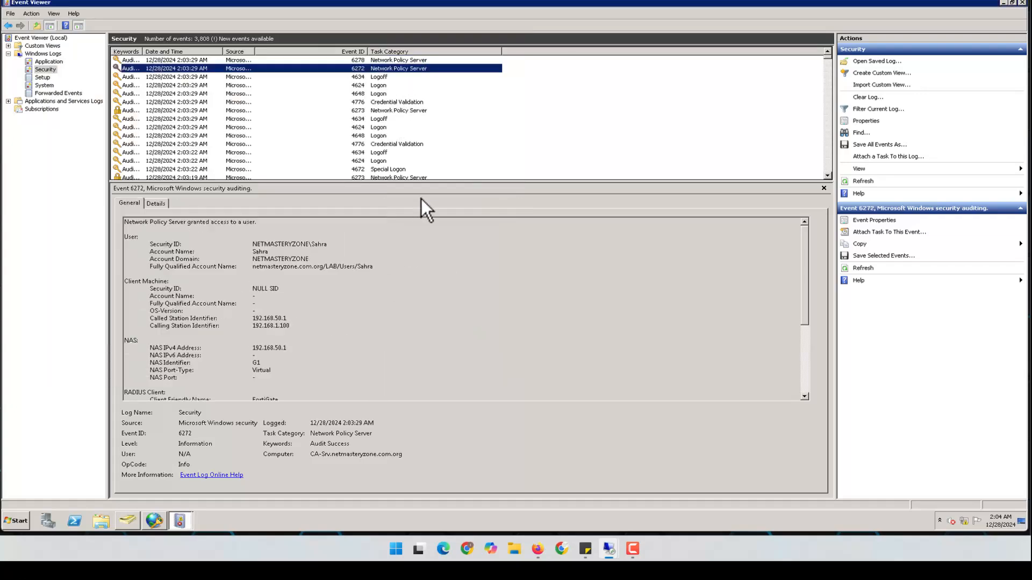
{"action": "scroll", "coordinate": [424, 154], "scroll_direction": "down", "scroll_amount": 1}
{"action": "double_click", "coordinate": [412, 152]}
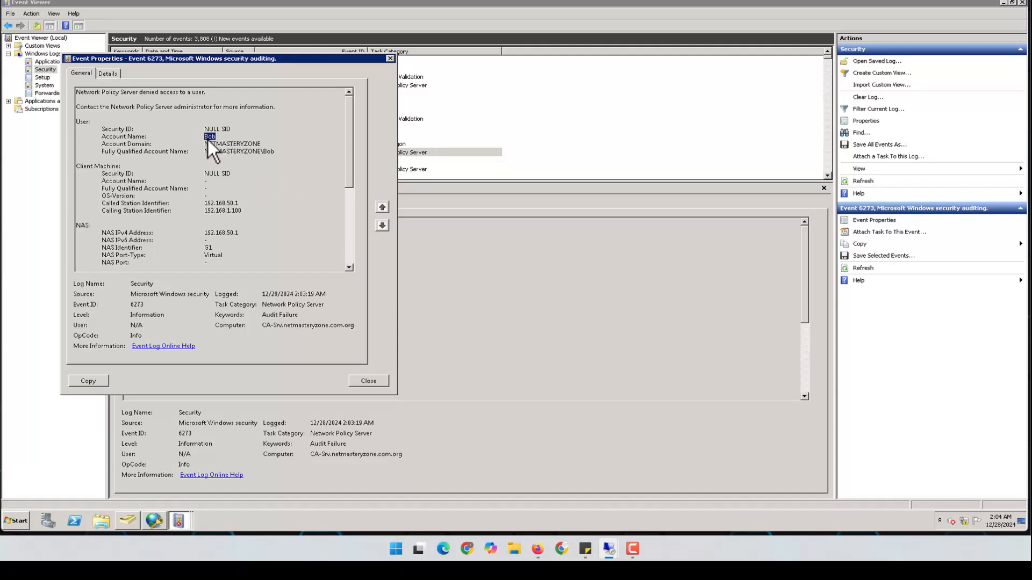
{"action": "left_click", "coordinate": [108, 73]}
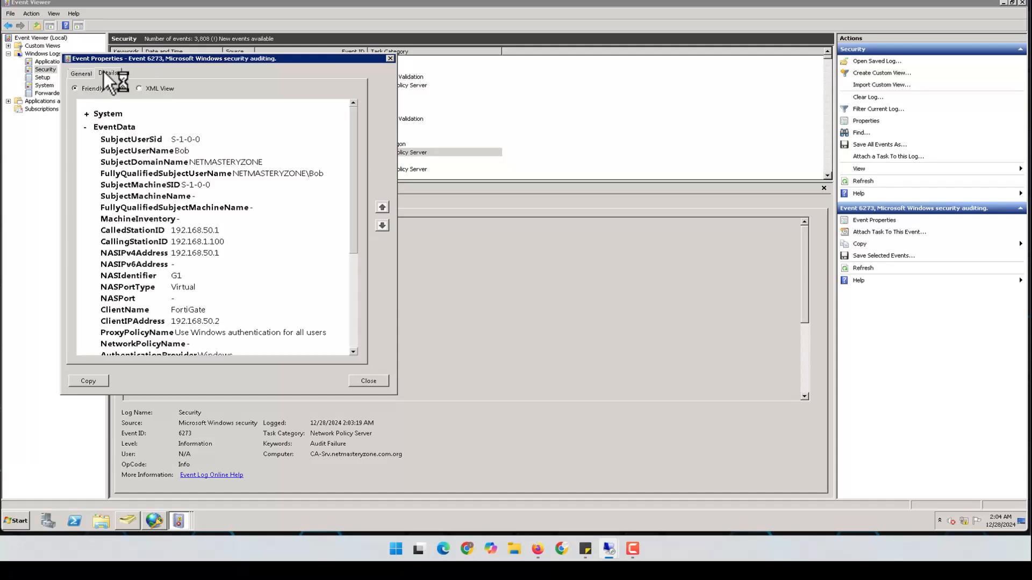
{"action": "left_click_drag", "start_coordinate": [357, 140], "coordinate": [360, 247]}
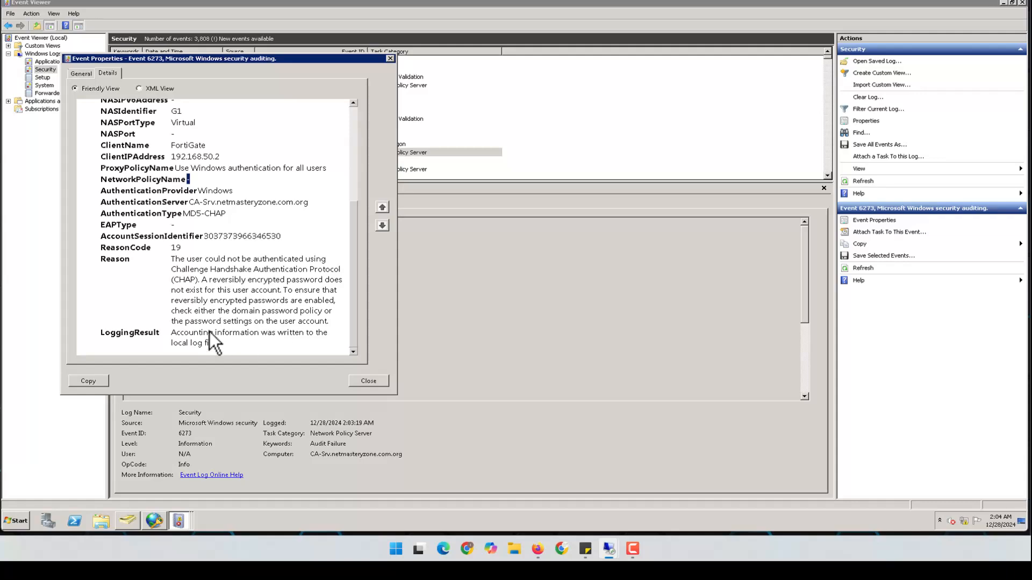
{"action": "left_click", "coordinate": [374, 379]}
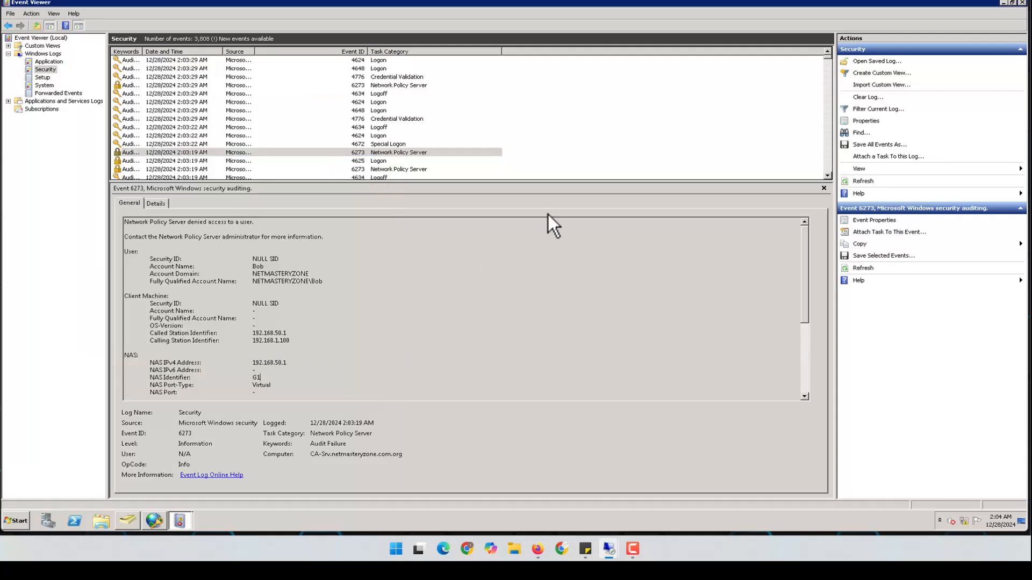
Step: Close Event Viewer, dismissing the open-dialog warning and leftover event properties
{"action": "left_click", "coordinate": [1021, 2]}
{"action": "left_click", "coordinate": [517, 263]}
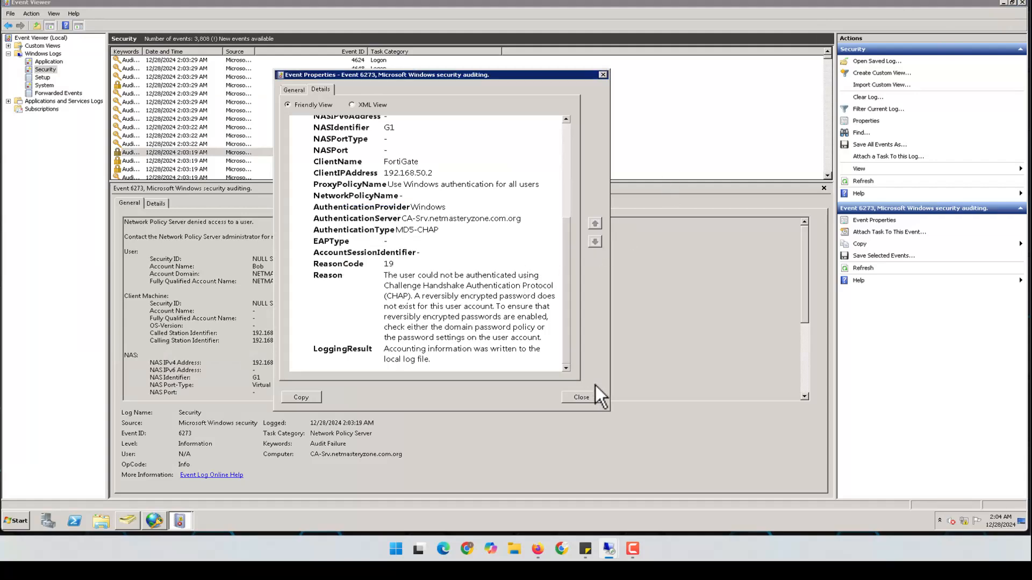
{"action": "left_click", "coordinate": [591, 396]}
{"action": "left_click", "coordinate": [1022, 4]}
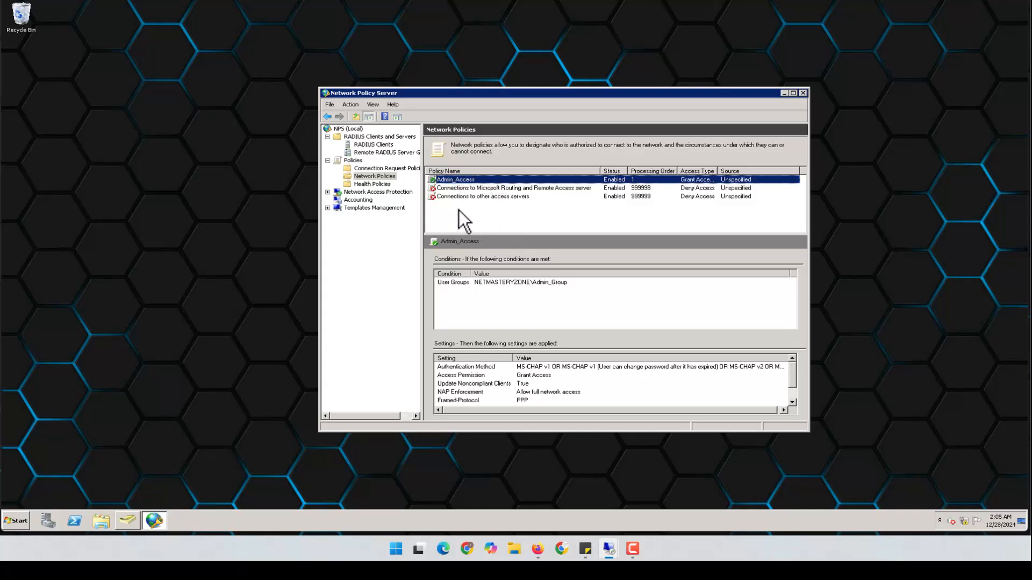
Step: View the Network Policies list showing Admin_Access, then return to the EVE-NG topology in Firefox
{"action": "left_click", "coordinate": [382, 177]}
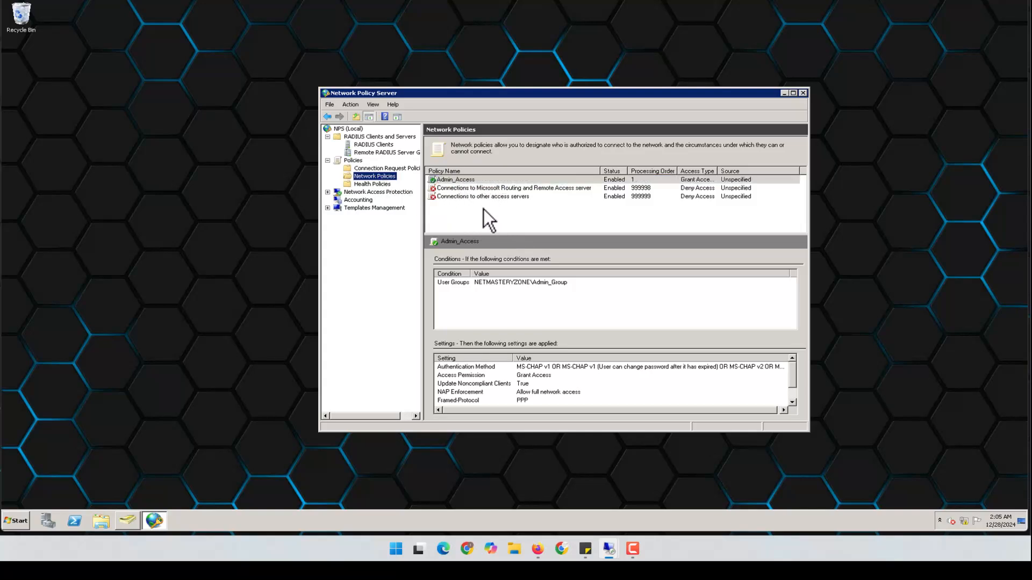
{"action": "left_click", "coordinate": [538, 549]}
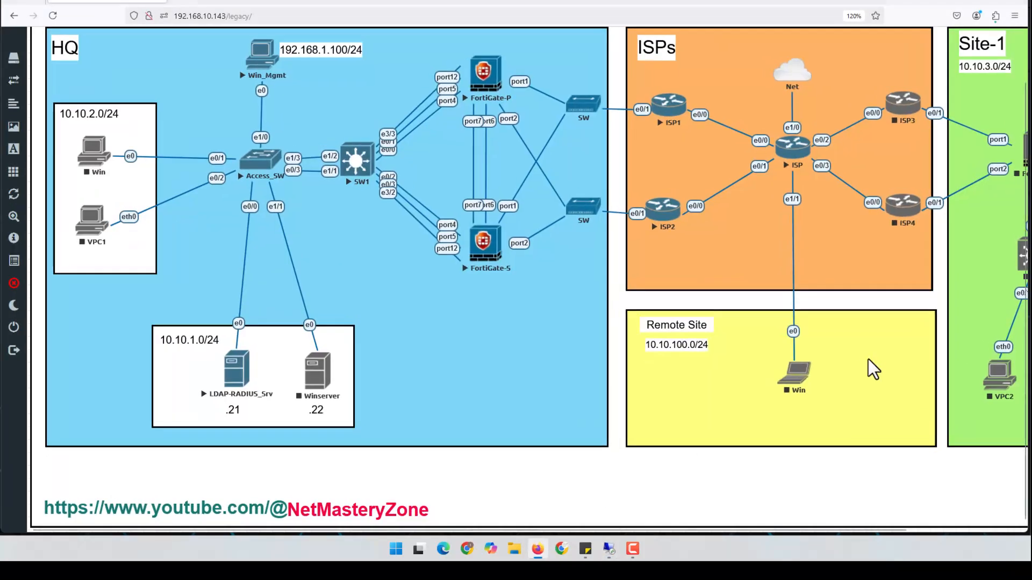